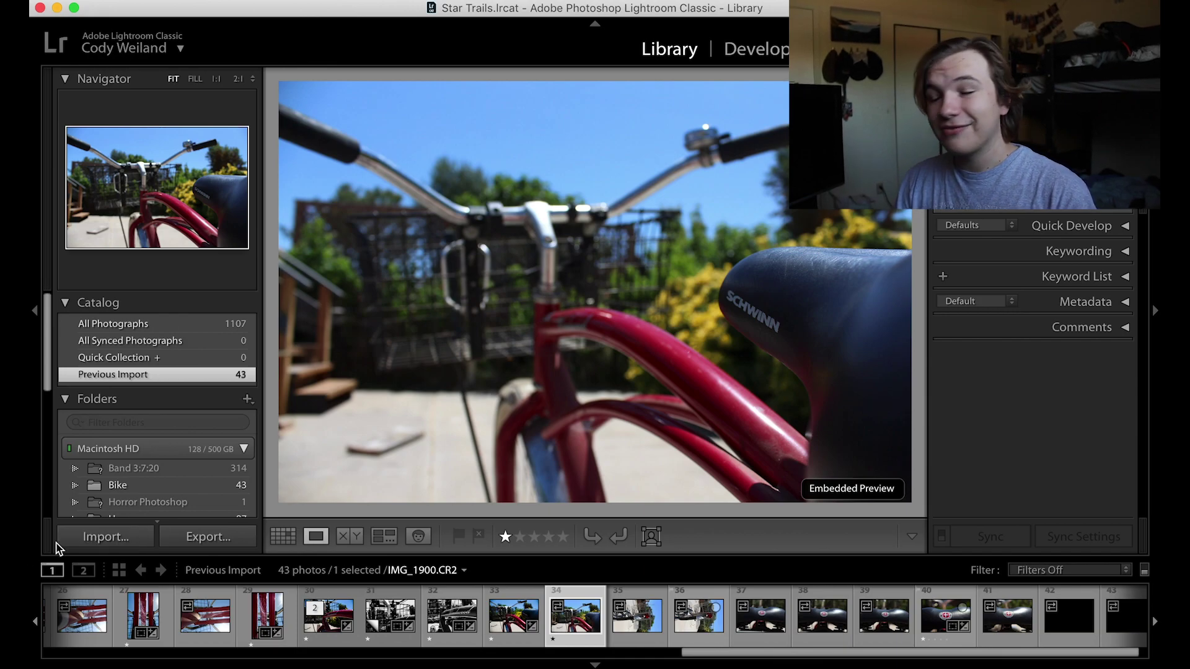
- Import all photos from the Desktop folder "Week of 2/28/20", adding them to the catalog without moving them
{"action": "left_click", "coordinate": [97, 539]}
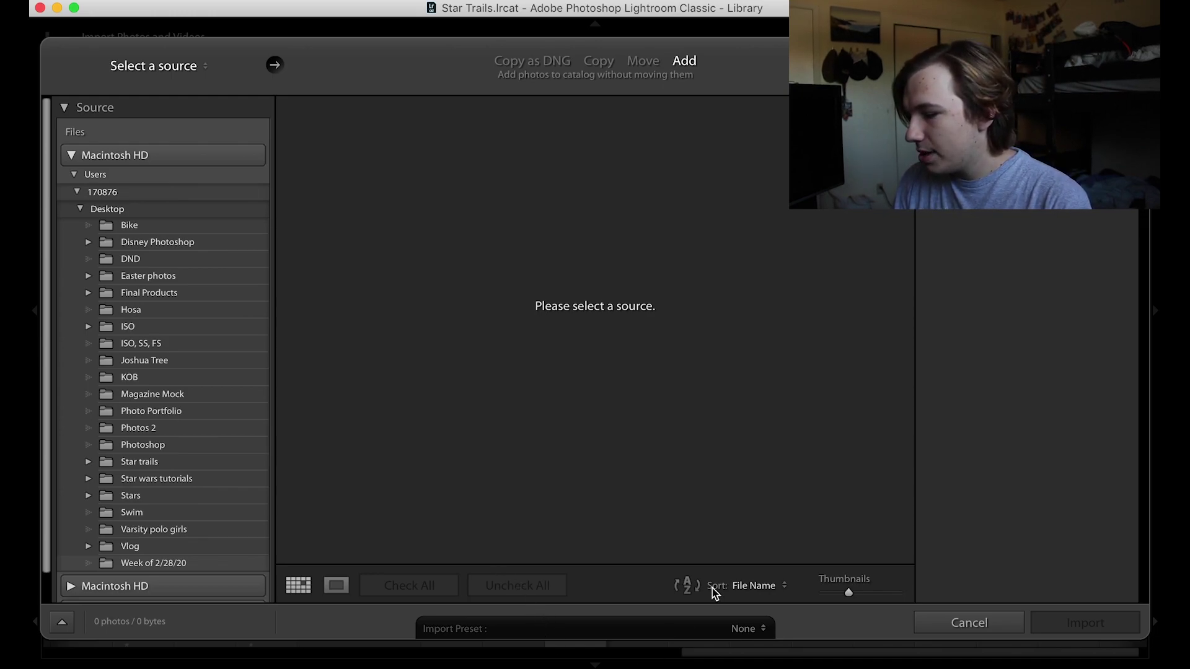
{"action": "left_click", "coordinate": [199, 564]}
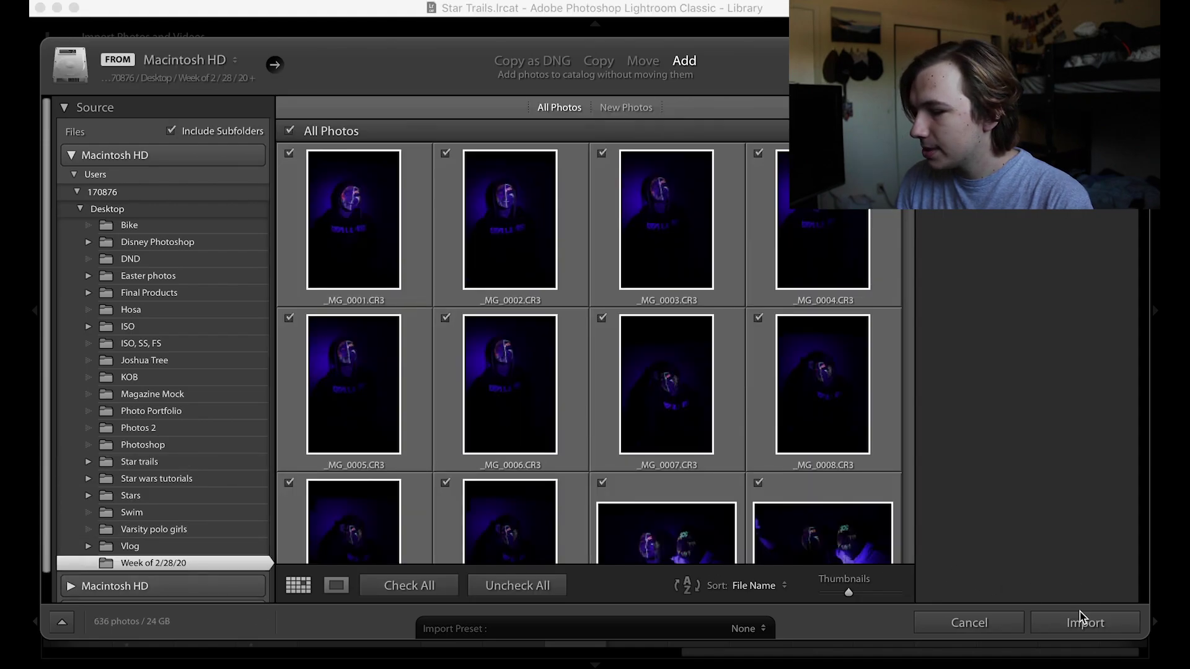
{"action": "left_click", "coordinate": [1081, 622]}
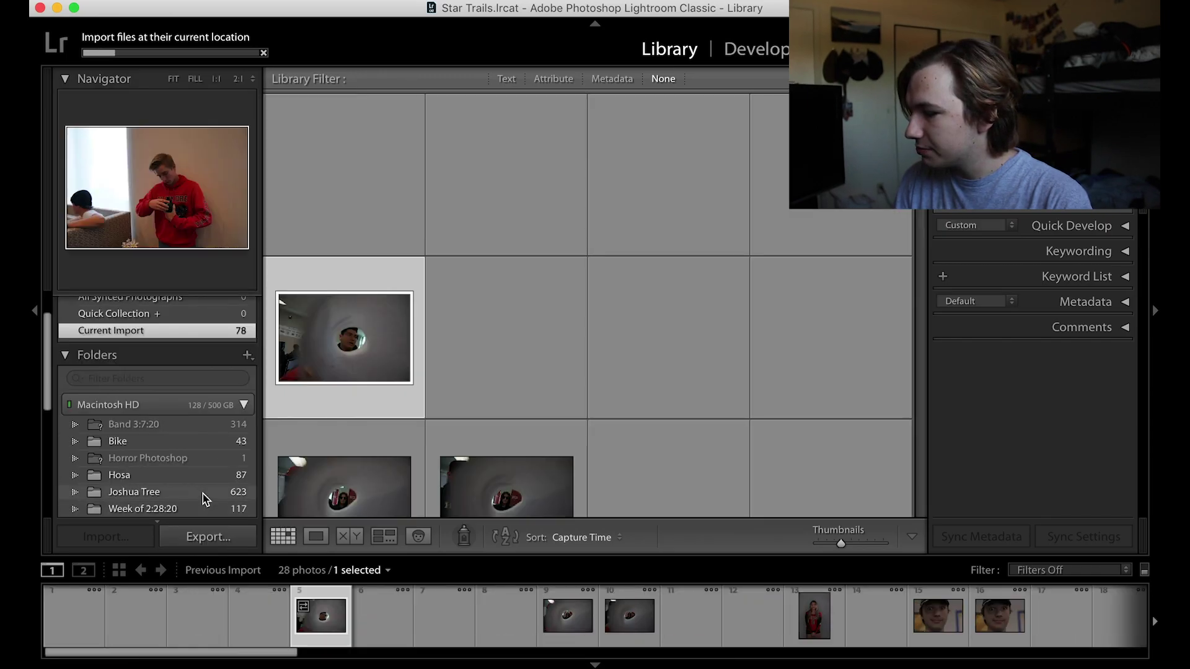
- Browse the imported photos and open _MG_9858.CR3, the shot of two runners on the track, for developing
{"action": "scroll", "coordinate": [610, 406], "scroll_direction": "down", "scroll_amount": 5}
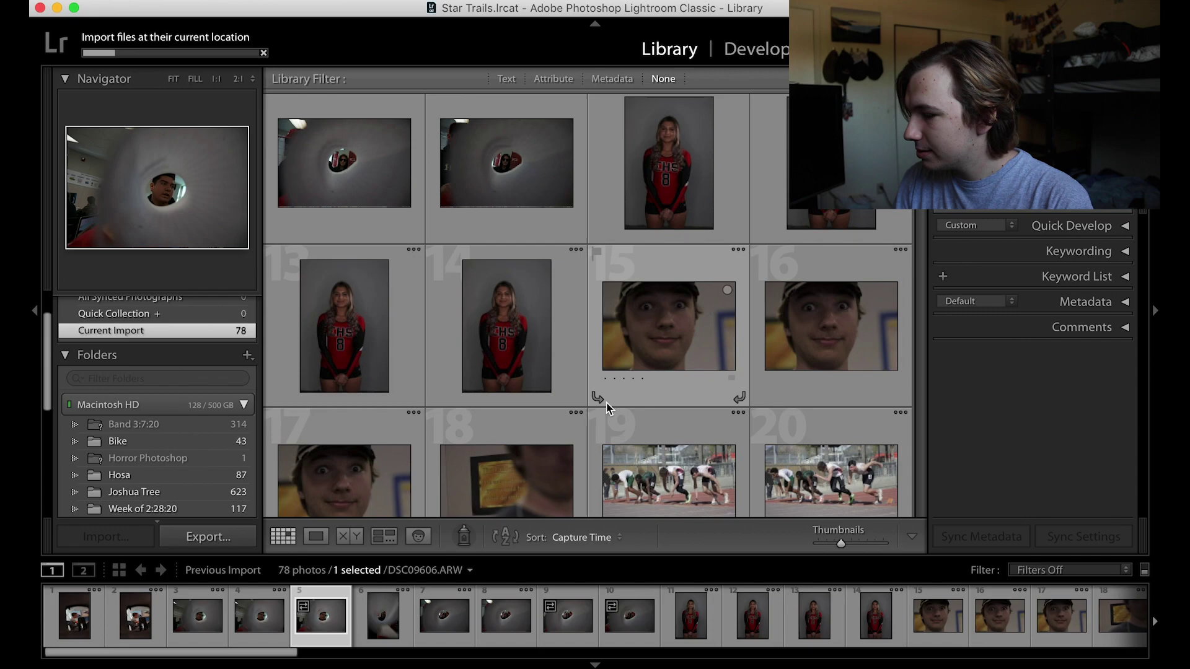
{"action": "scroll", "coordinate": [817, 298], "scroll_direction": "down", "scroll_amount": 10}
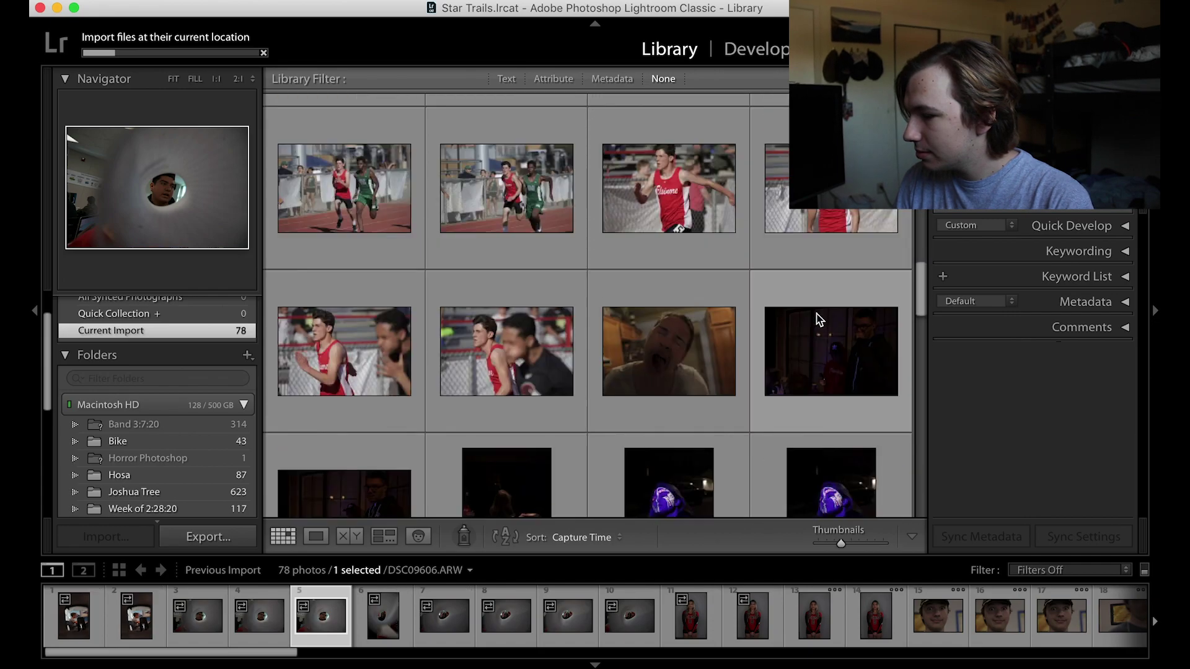
{"action": "scroll", "coordinate": [817, 319], "scroll_direction": "down", "scroll_amount": 10}
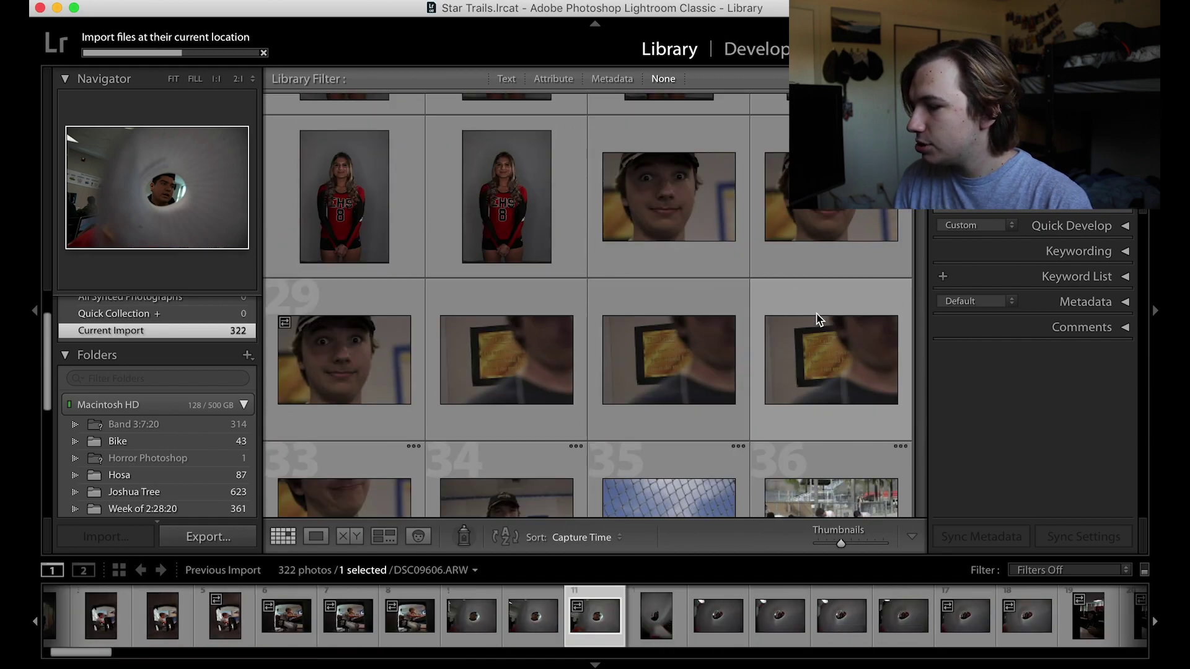
{"action": "scroll", "coordinate": [817, 319], "scroll_direction": "down", "scroll_amount": 10}
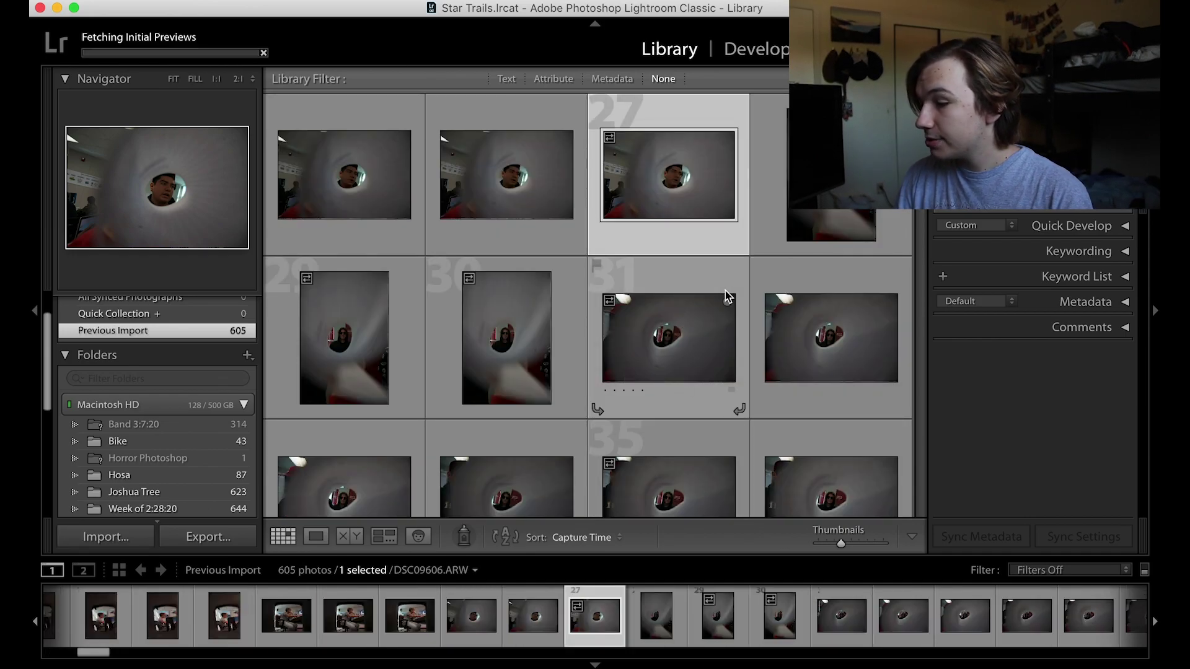
{"action": "scroll", "coordinate": [728, 296], "scroll_direction": "down", "scroll_amount": 12}
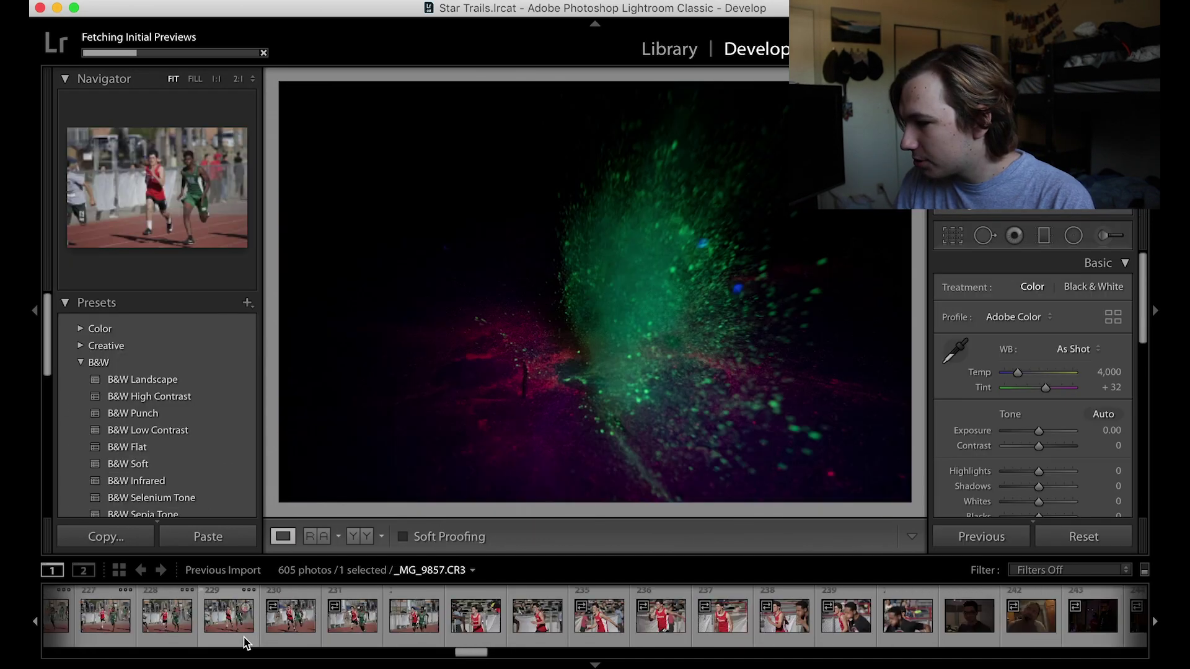
{"action": "left_click", "coordinate": [313, 625]}
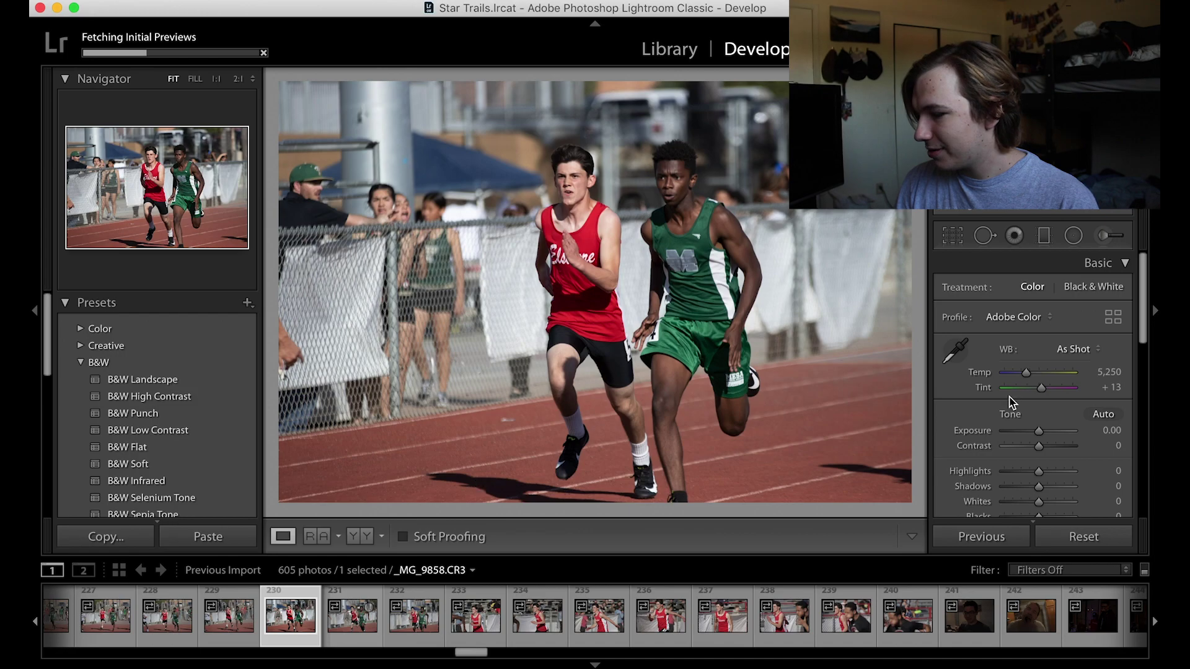
- Crop the photo tighter around the two runners at the original aspect ratio, placing them near the middle of the frame
{"action": "left_click", "coordinate": [952, 237]}
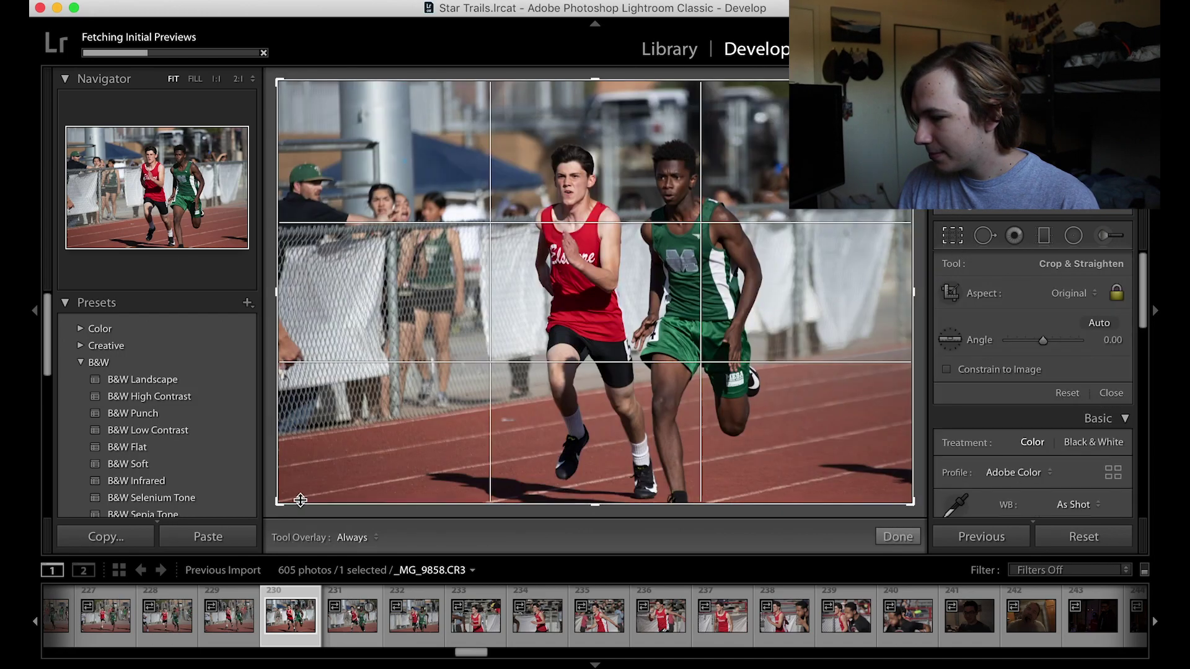
{"action": "left_click_drag", "start_coordinate": [279, 502], "coordinate": [334, 472]}
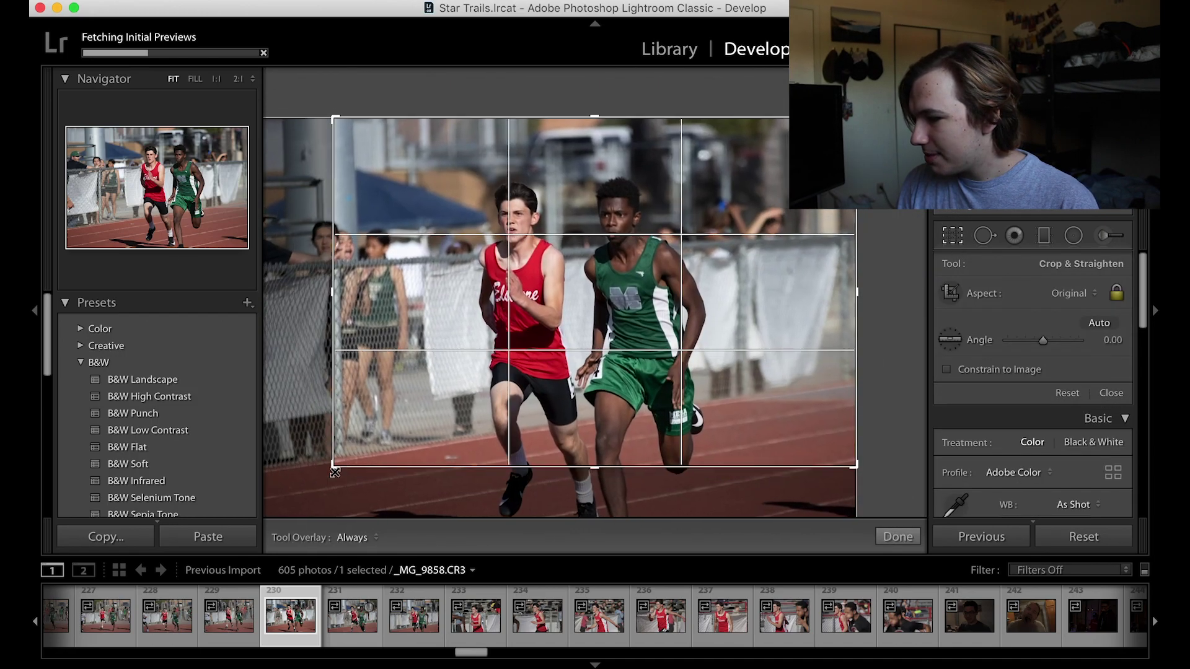
{"action": "left_click_drag", "start_coordinate": [506, 385], "coordinate": [530, 347]}
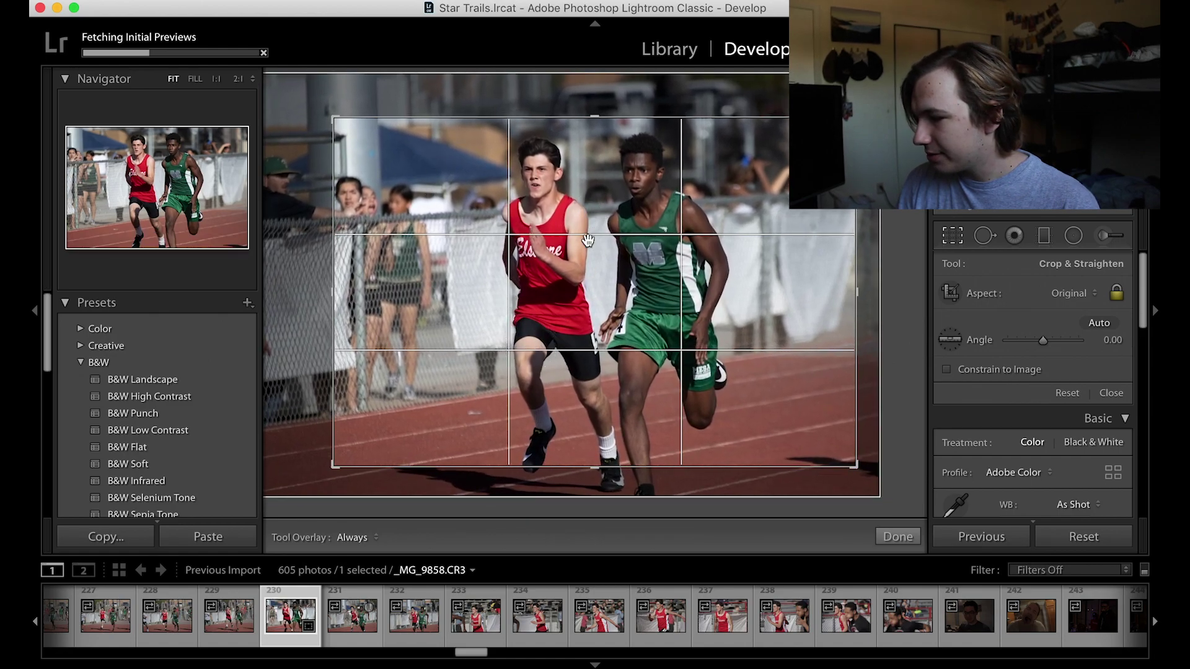
{"action": "left_click_drag", "start_coordinate": [330, 471], "coordinate": [300, 482]}
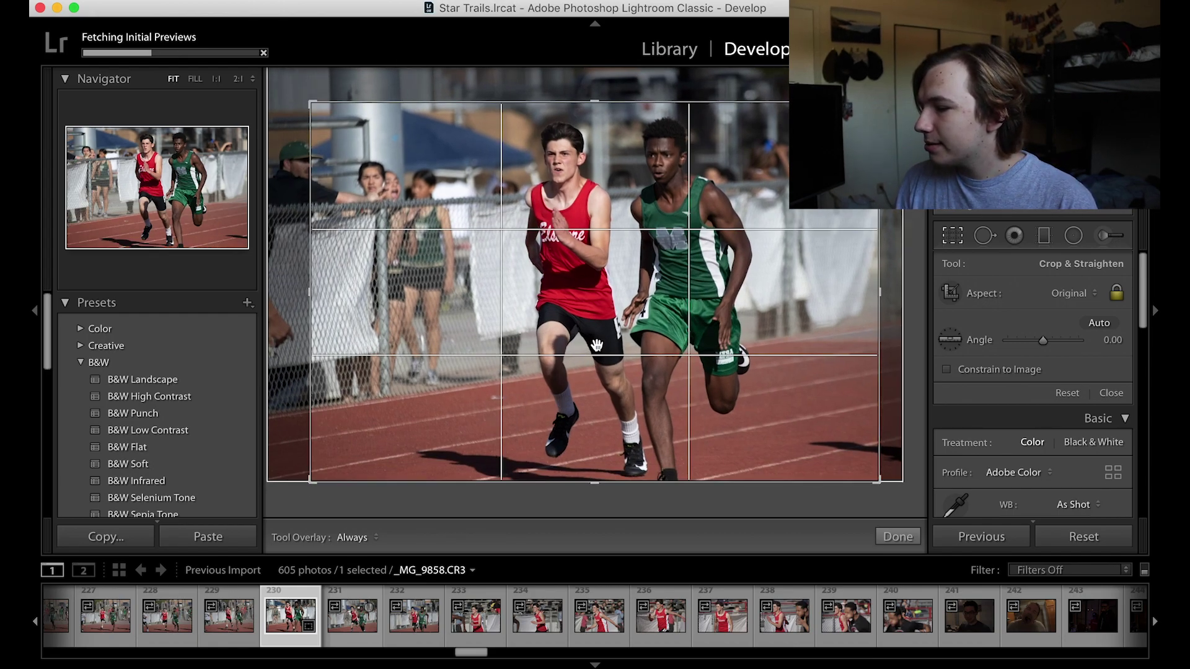
{"action": "left_click_drag", "start_coordinate": [597, 286], "coordinate": [570, 284]}
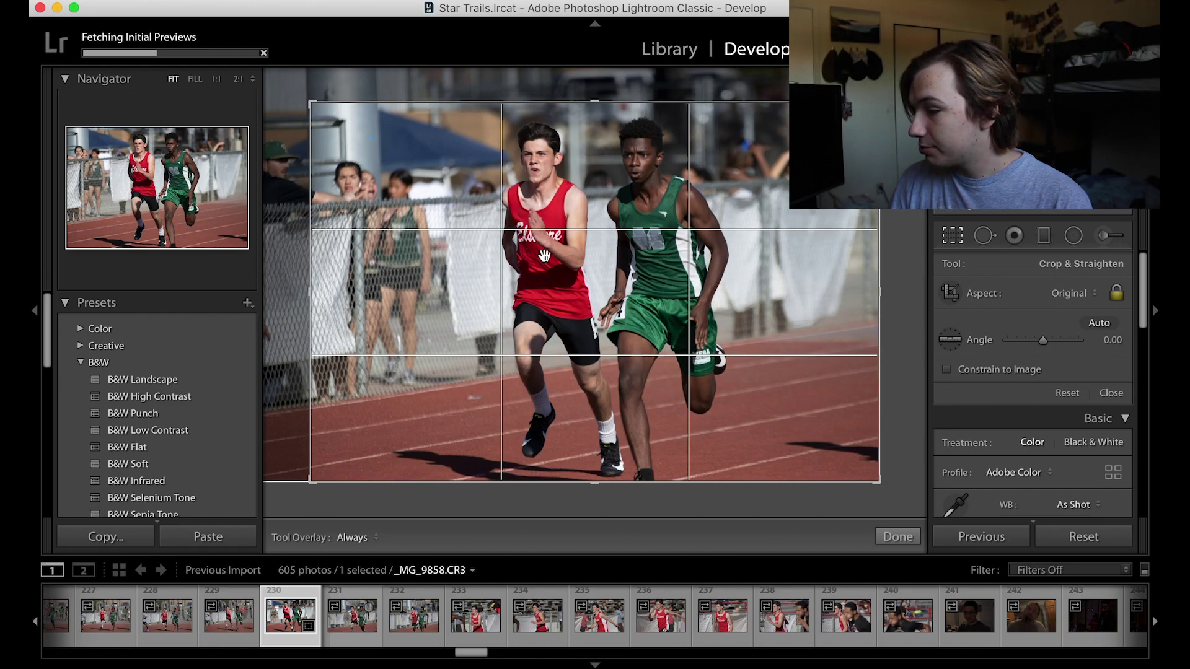
{"action": "key", "text": "Return"}
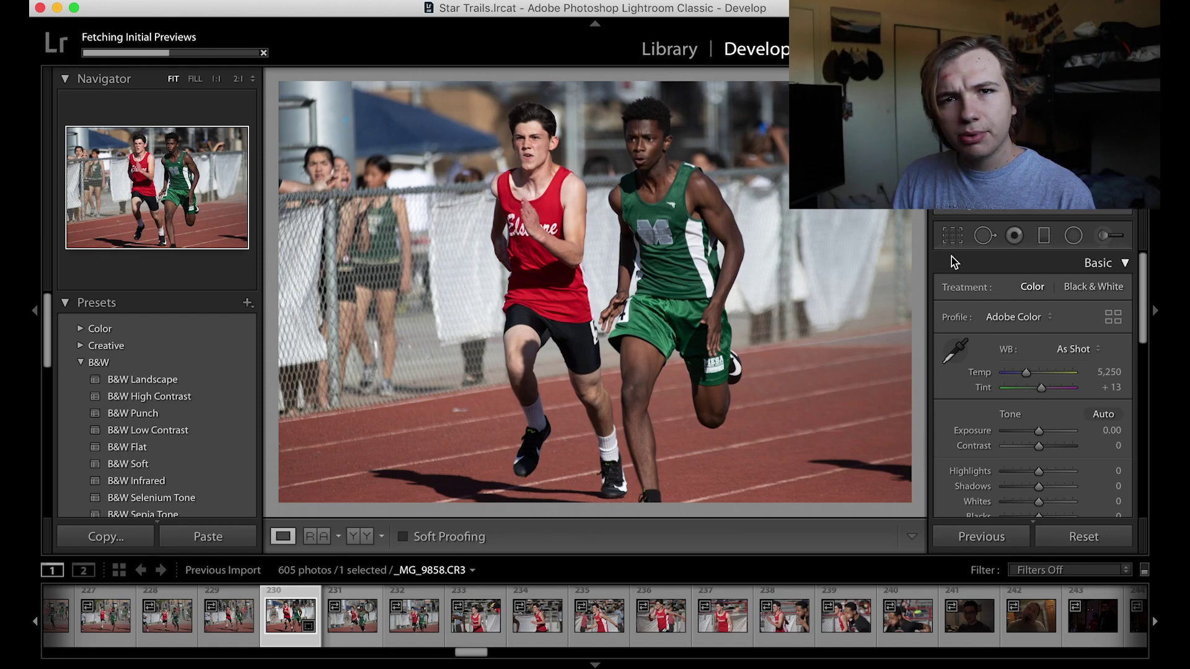
- Remove the dark shadow on the track at the photo's lower-right edge with Spot Removal in Clone mode
{"action": "left_click", "coordinate": [985, 238]}
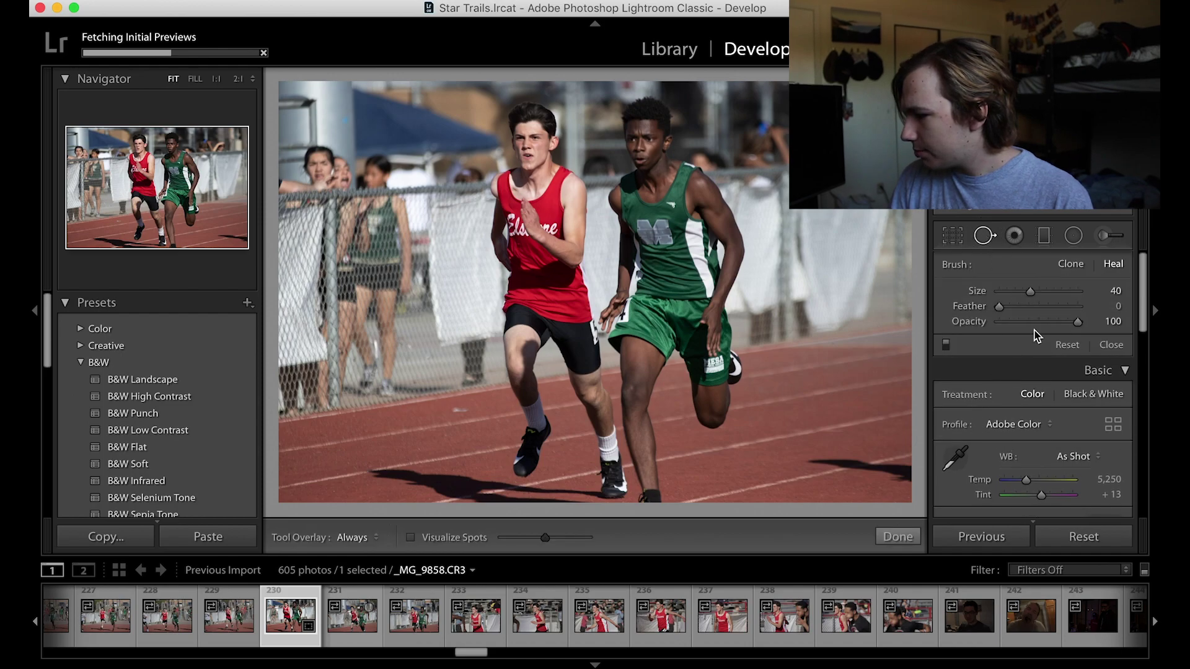
{"action": "left_click", "coordinate": [1070, 264]}
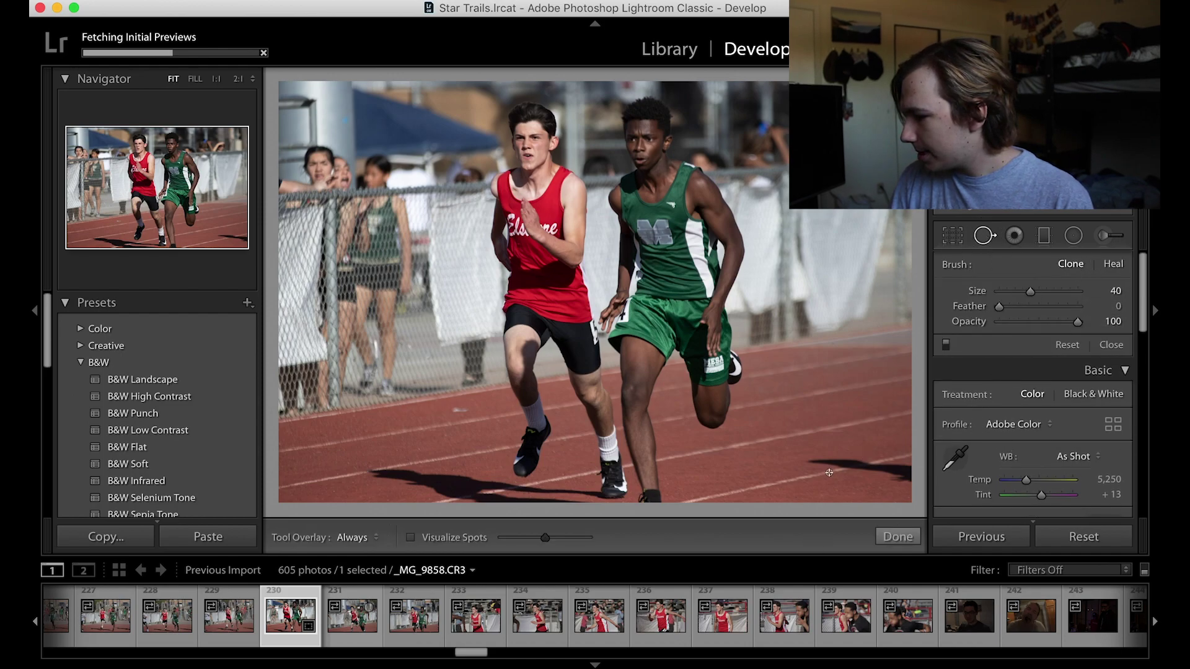
{"action": "mouse_move", "coordinate": [814, 467]}
{"action": "left_mouse_down"}
{"action": "mouse_move", "coordinate": [864, 433]}
{"action": "mouse_move", "coordinate": [826, 466]}
{"action": "mouse_move", "coordinate": [855, 446]}
{"action": "left_mouse_up"}
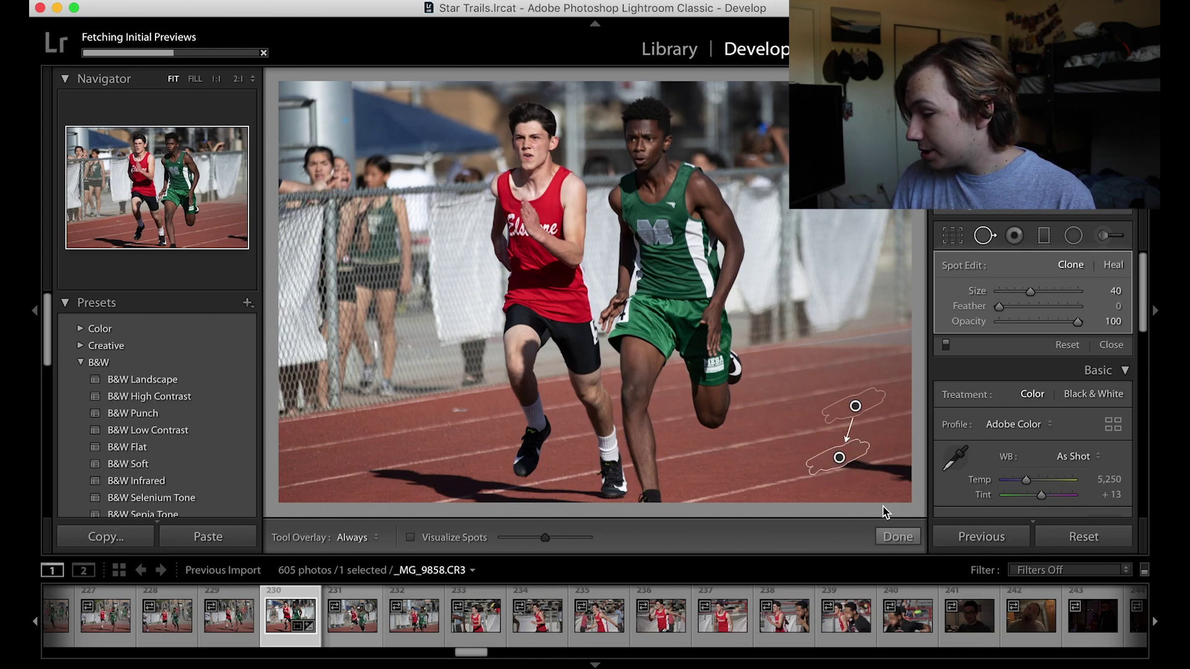
{"action": "mouse_move", "coordinate": [862, 473]}
{"action": "left_mouse_down"}
{"action": "mouse_move", "coordinate": [914, 472]}
{"action": "mouse_move", "coordinate": [863, 477]}
{"action": "mouse_move", "coordinate": [905, 475]}
{"action": "left_mouse_up"}
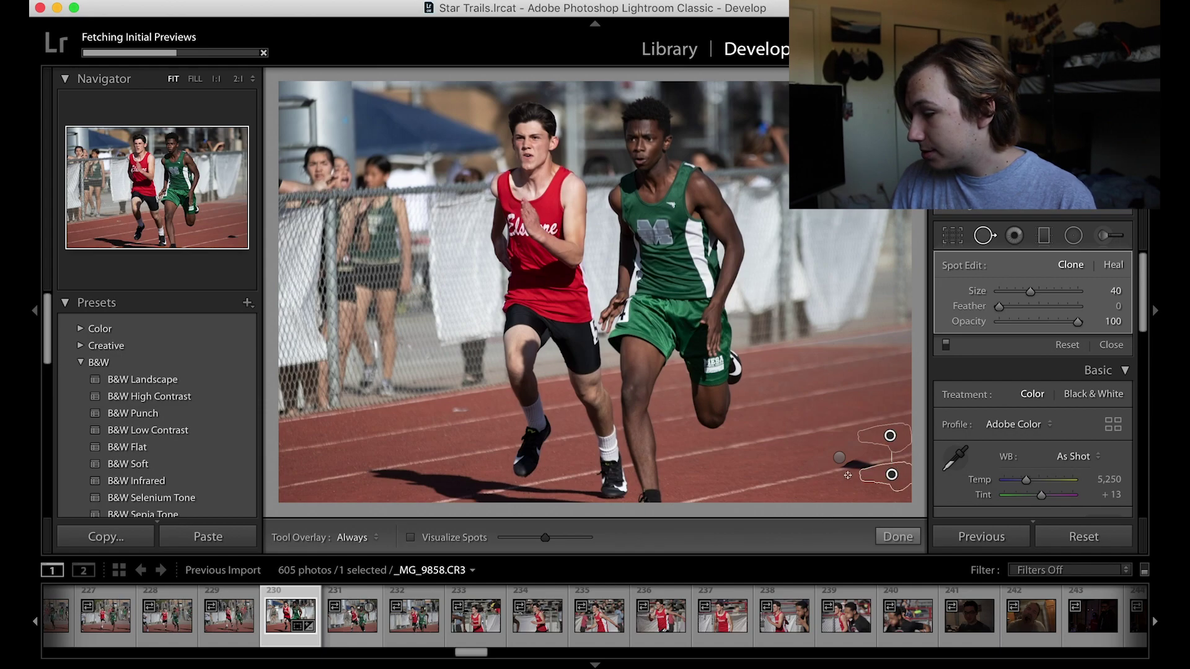
{"action": "mouse_move", "coordinate": [838, 471]}
{"action": "left_mouse_down"}
{"action": "mouse_move", "coordinate": [875, 458]}
{"action": "mouse_move", "coordinate": [854, 471]}
{"action": "mouse_move", "coordinate": [880, 462]}
{"action": "mouse_move", "coordinate": [805, 482]}
{"action": "left_mouse_up"}
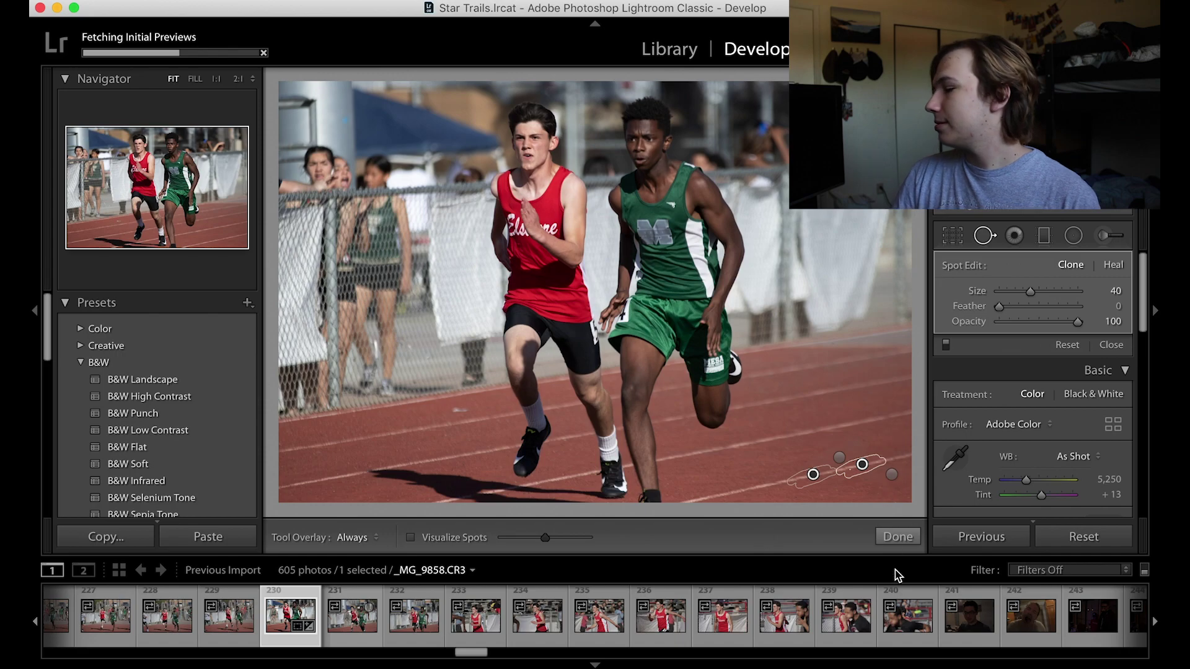
{"action": "left_click", "coordinate": [898, 537]}
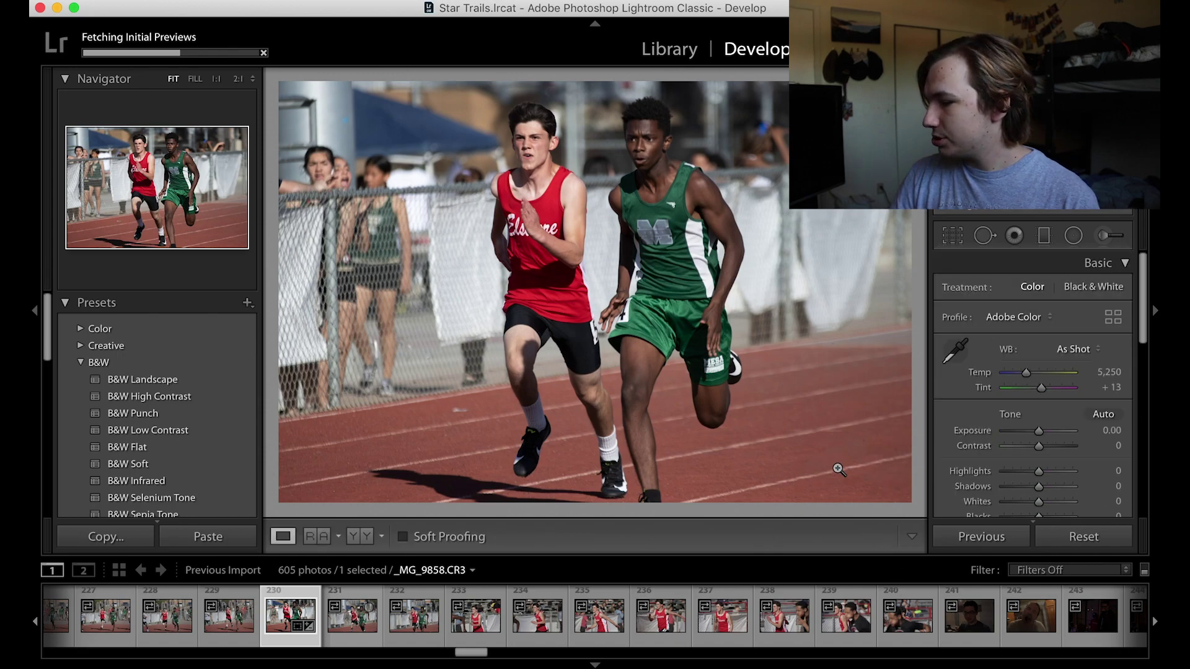
- Inspect the cloned area of the track at 1:1 magnification and return to the fitted view
{"action": "left_click", "coordinate": [883, 498]}
{"action": "left_click_drag", "start_coordinate": [878, 471], "coordinate": [754, 417]}
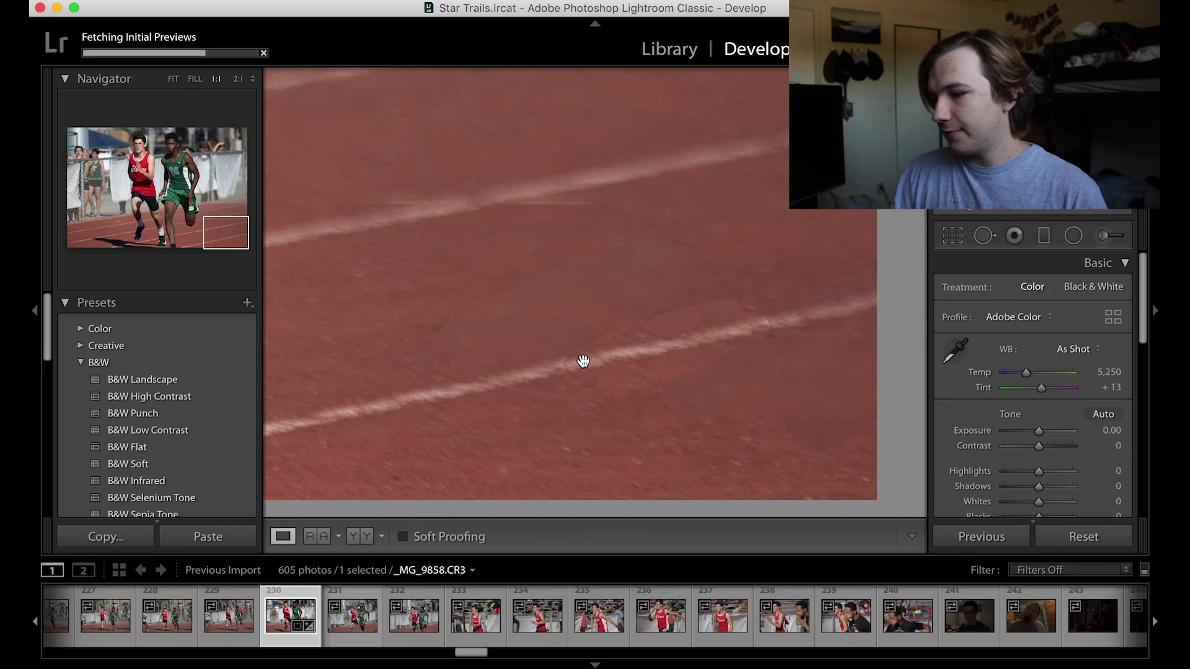
{"action": "left_click", "coordinate": [583, 360]}
- Look through the Basic tone and presence adjustments and the HSL/Color luminance settings
{"action": "scroll", "coordinate": [960, 306], "scroll_direction": "down", "scroll_amount": 3}
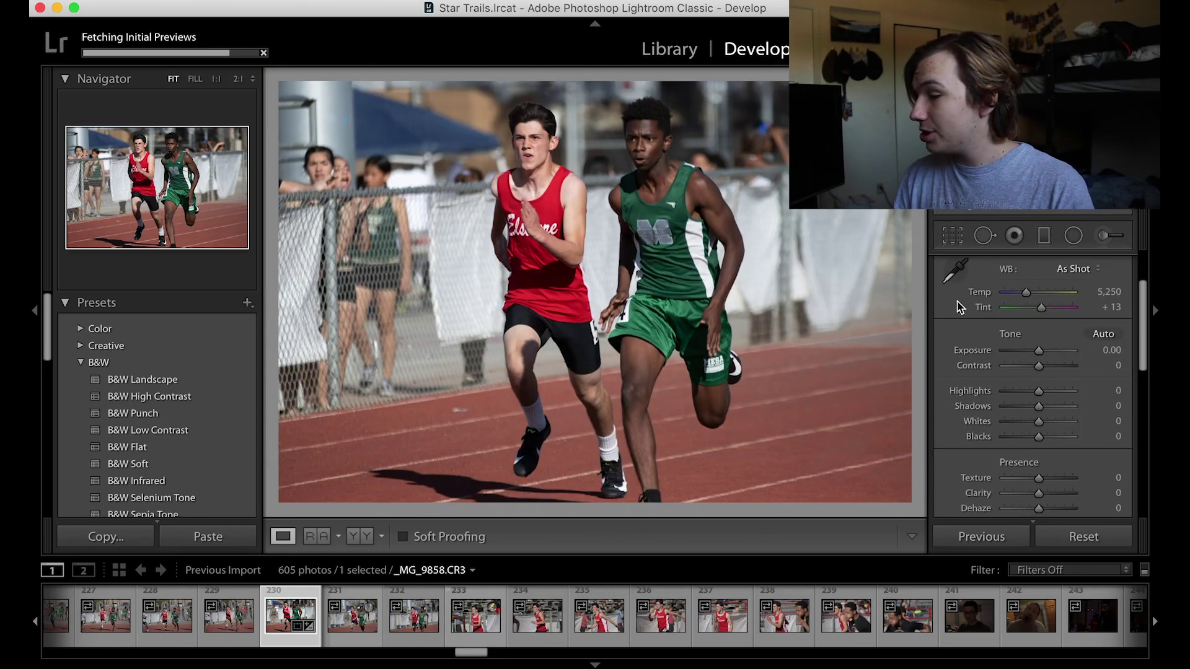
{"action": "scroll", "coordinate": [960, 306], "scroll_direction": "up", "scroll_amount": 3}
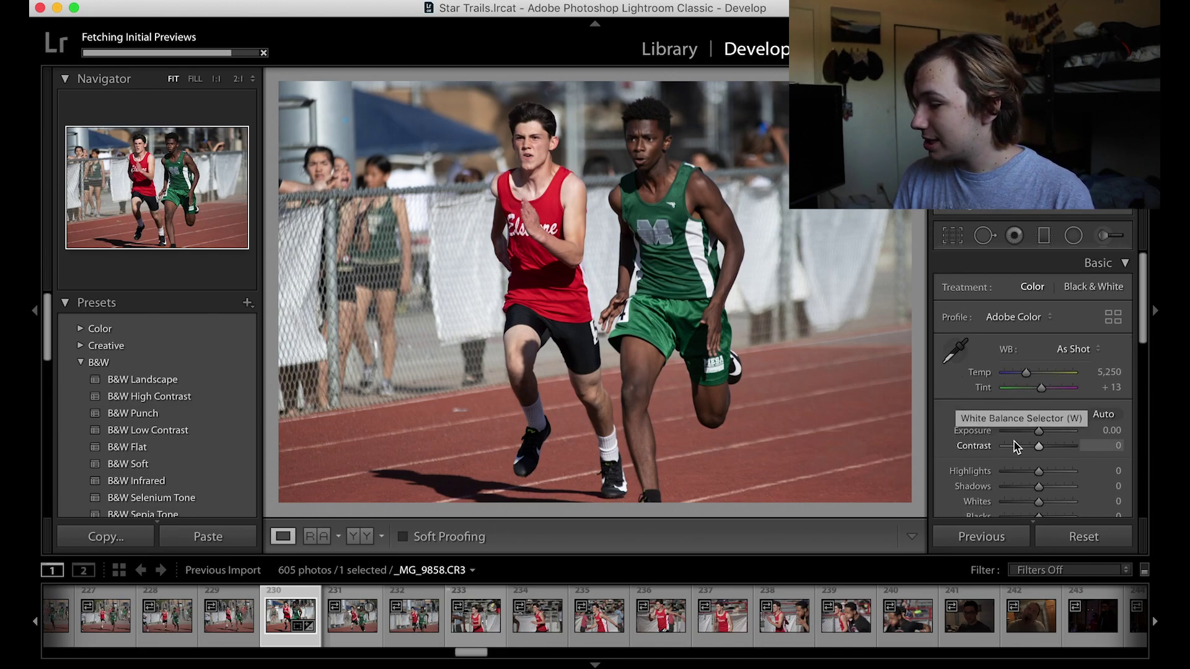
{"action": "scroll", "coordinate": [1012, 443], "scroll_direction": "down", "scroll_amount": 3}
{"action": "scroll", "coordinate": [1010, 428], "scroll_direction": "up", "scroll_amount": 1}
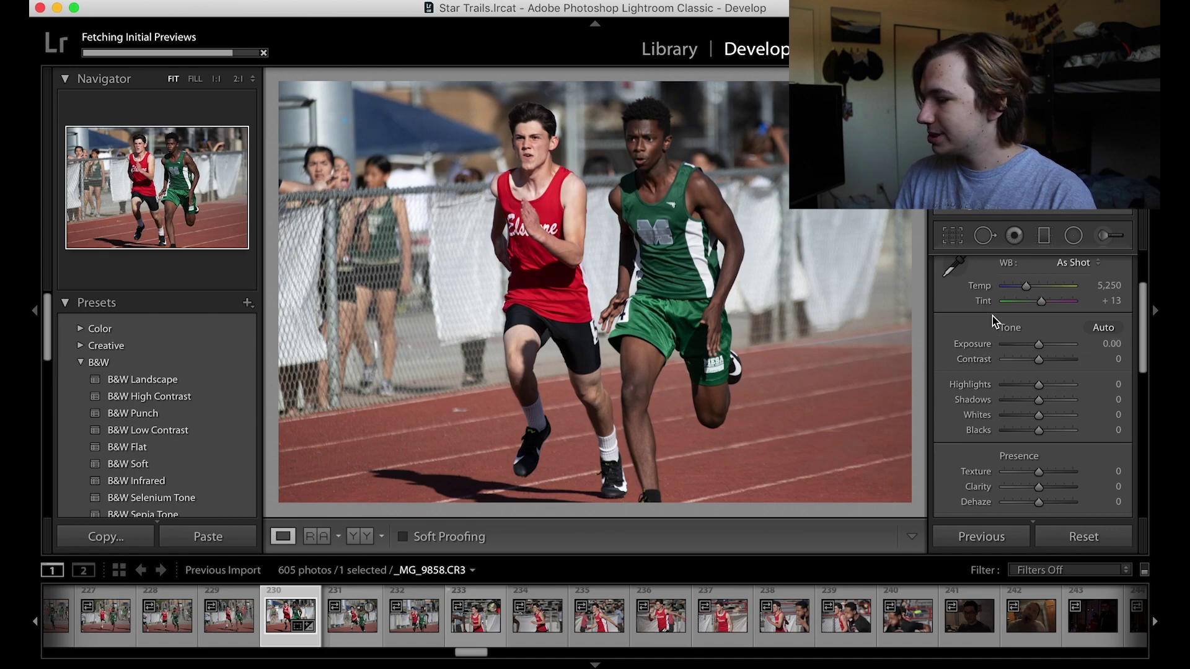
{"action": "scroll", "coordinate": [1015, 445], "scroll_direction": "down", "scroll_amount": 3}
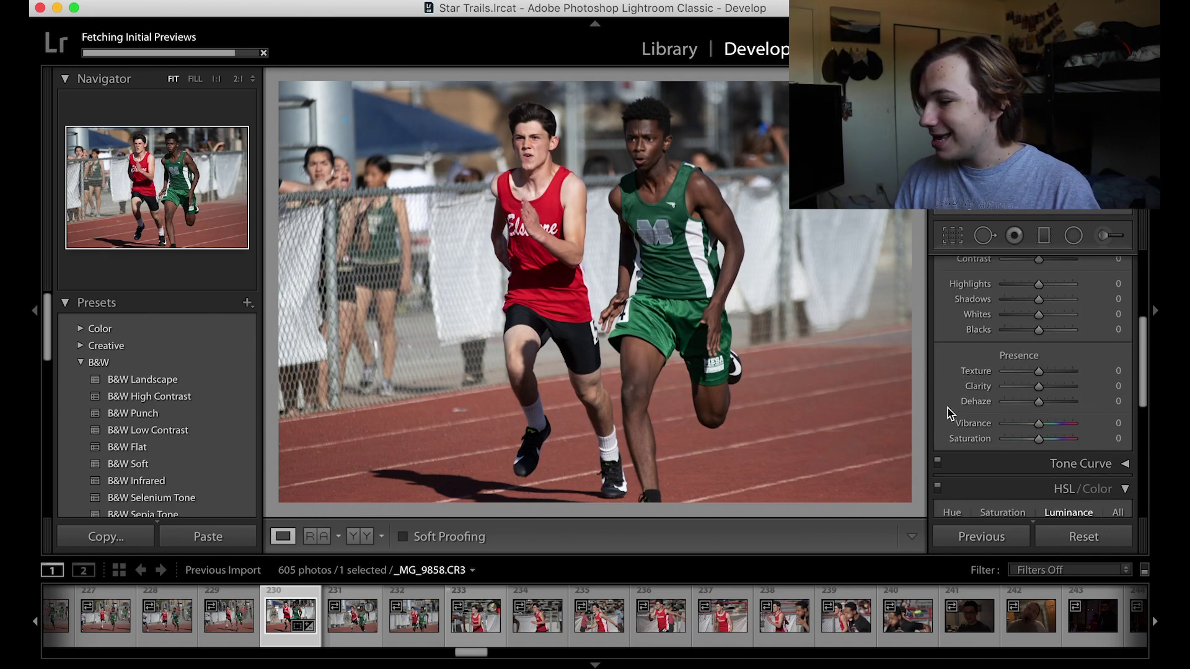
{"action": "scroll", "coordinate": [948, 414], "scroll_direction": "down", "scroll_amount": 5}
{"action": "scroll", "coordinate": [949, 413], "scroll_direction": "up", "scroll_amount": 3}
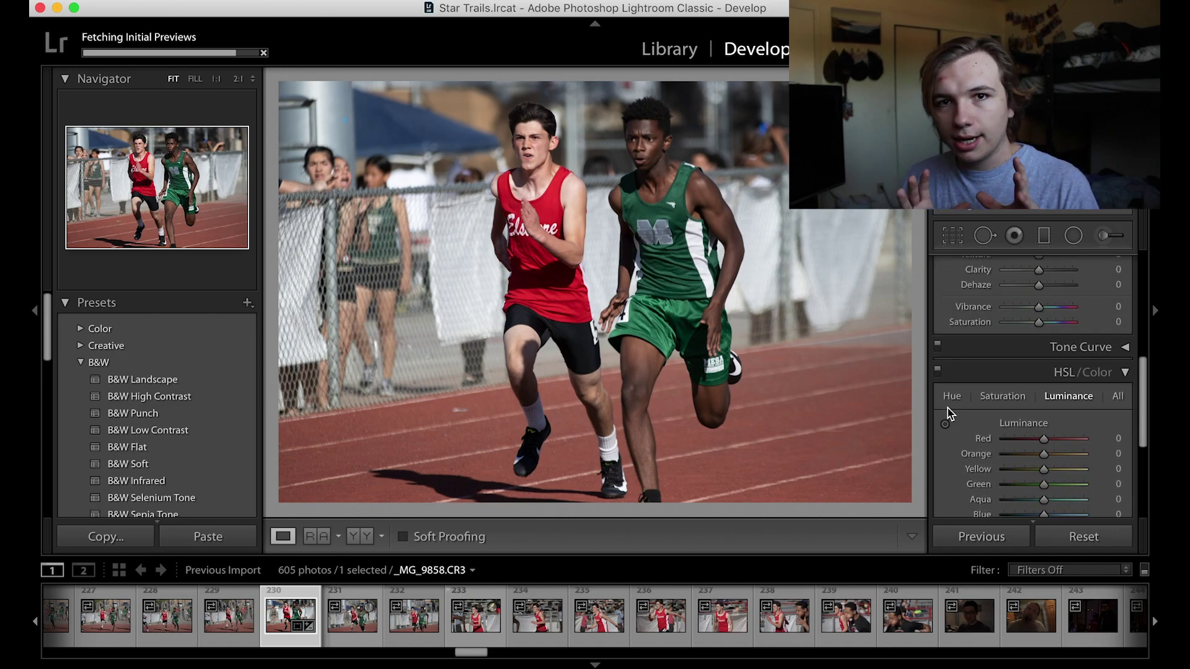
{"action": "scroll", "coordinate": [948, 414], "scroll_direction": "up", "scroll_amount": 4}
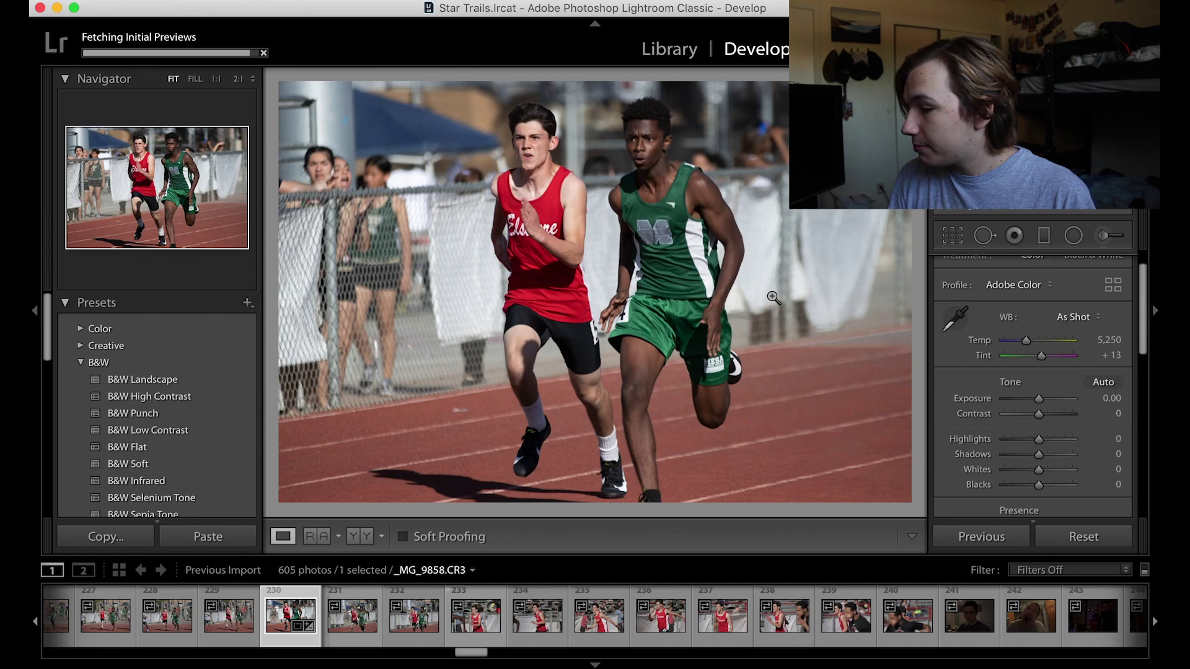
- Try the coldest white balance, then set the temperature to 5,765 and raise the exposure to +0.60
{"action": "left_click_drag", "start_coordinate": [1025, 341], "coordinate": [823, 358]}
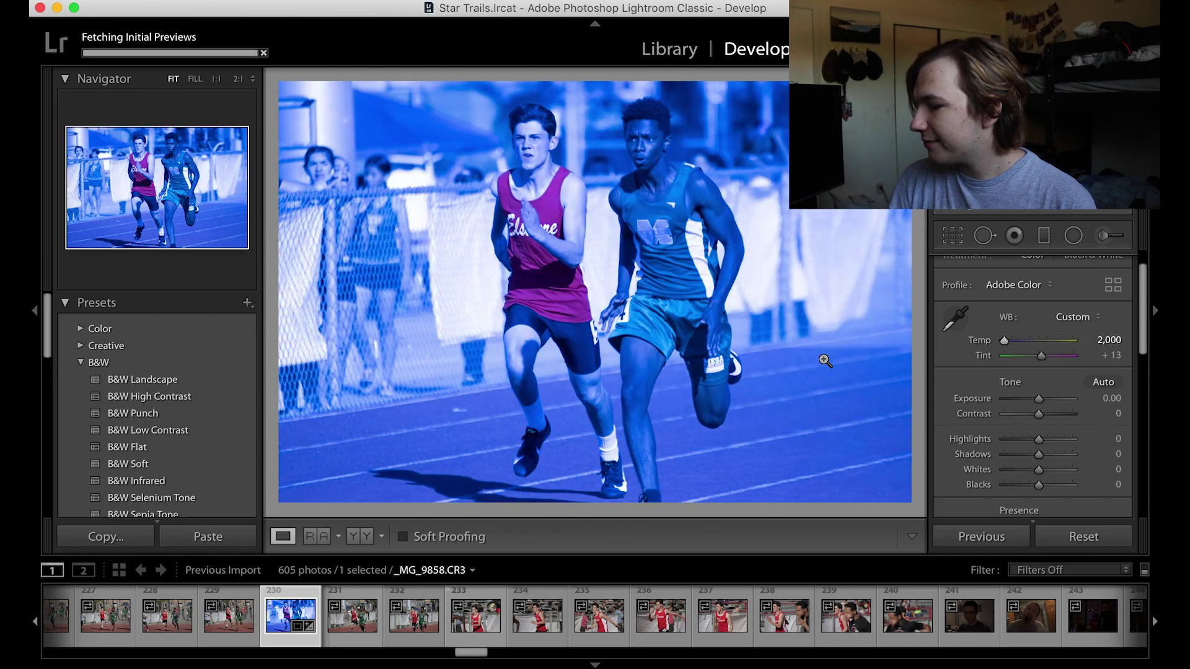
{"action": "left_click_drag", "start_coordinate": [1015, 340], "coordinate": [1030, 344]}
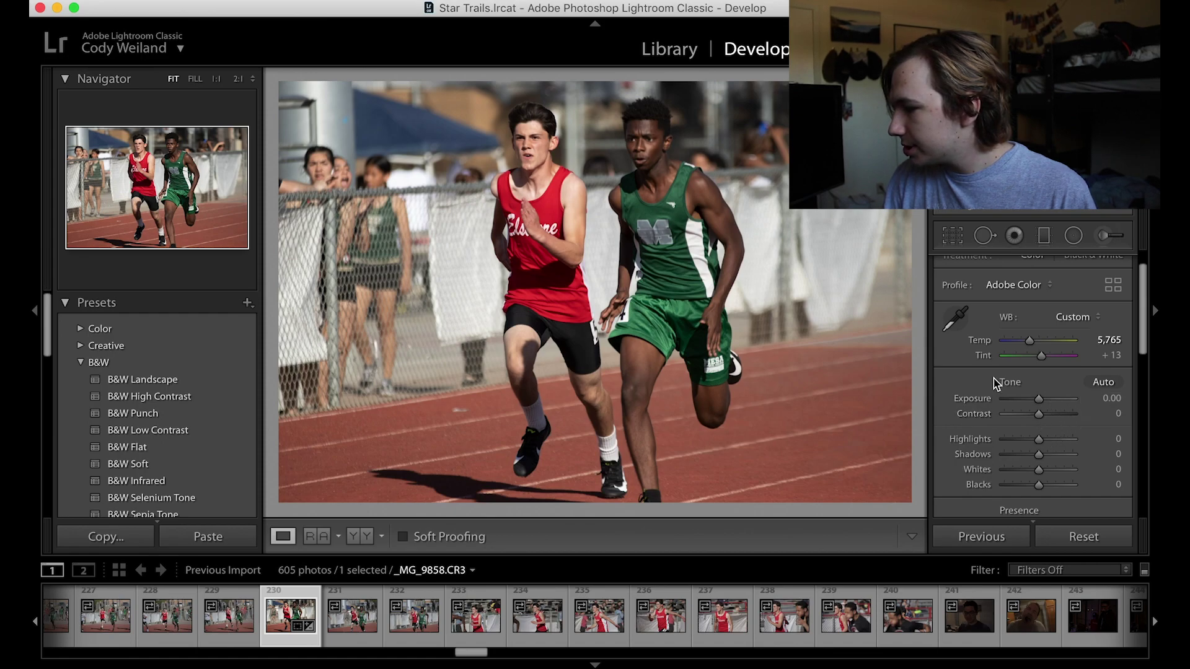
{"action": "mouse_move", "coordinate": [1039, 401]}
{"action": "left_mouse_down"}
{"action": "mouse_move", "coordinate": [1054, 399]}
{"action": "mouse_move", "coordinate": [1012, 399]}
{"action": "mouse_move", "coordinate": [1046, 402]}
{"action": "left_mouse_up"}
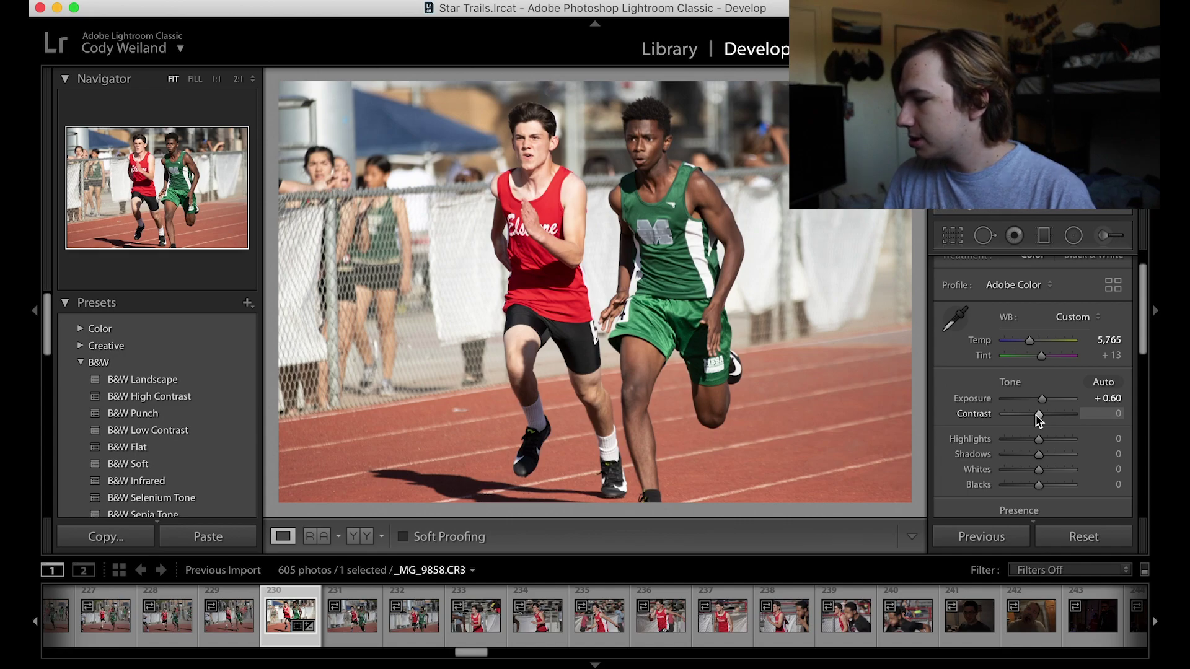
- Try the maximum contrast, settle on a contrast of +21, and lower the highlights to −74
{"action": "left_click_drag", "start_coordinate": [1038, 416], "coordinate": [1090, 419]}
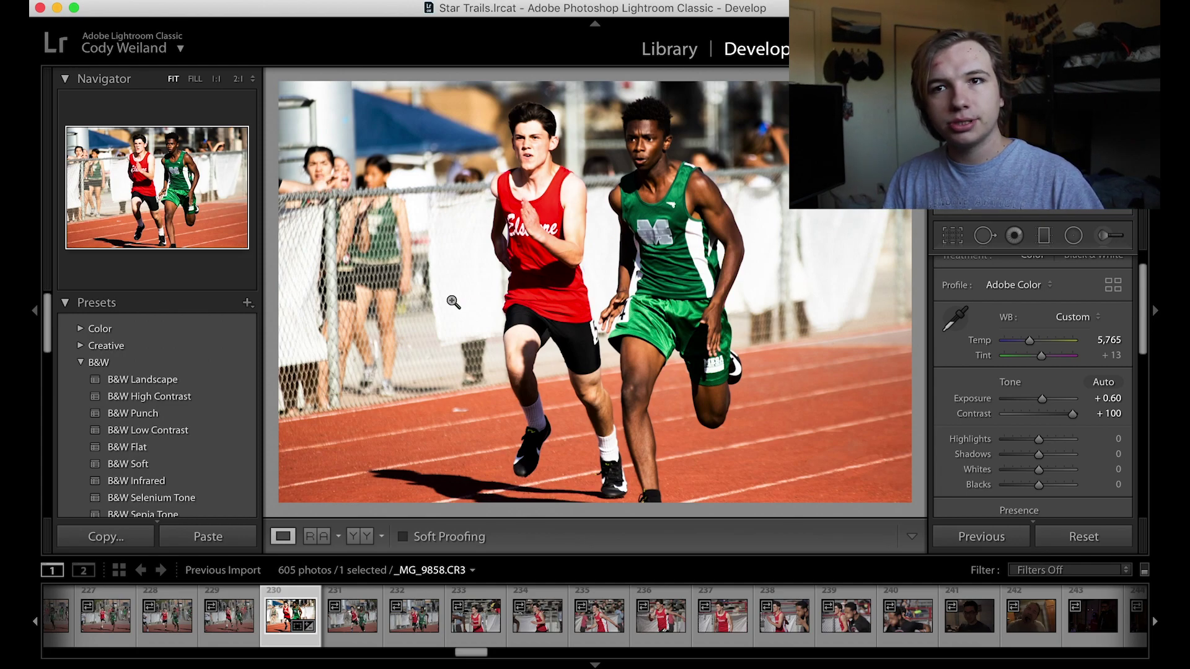
{"action": "key", "text": "super+z"}
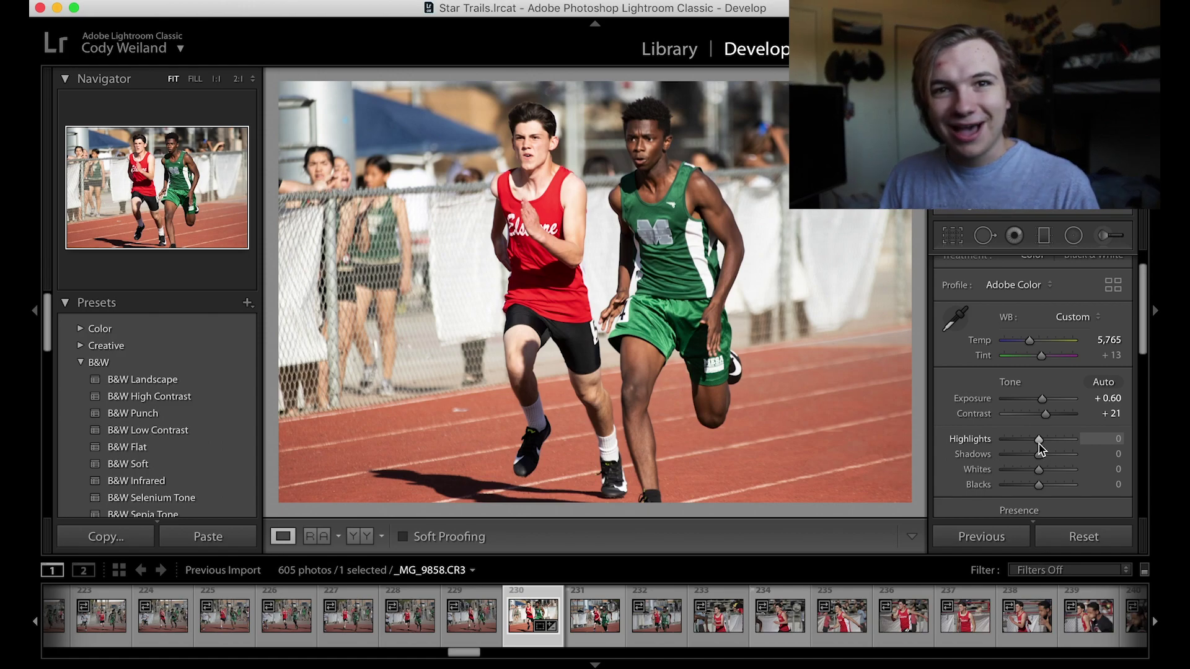
{"action": "left_click_drag", "start_coordinate": [1041, 441], "coordinate": [1014, 441]}
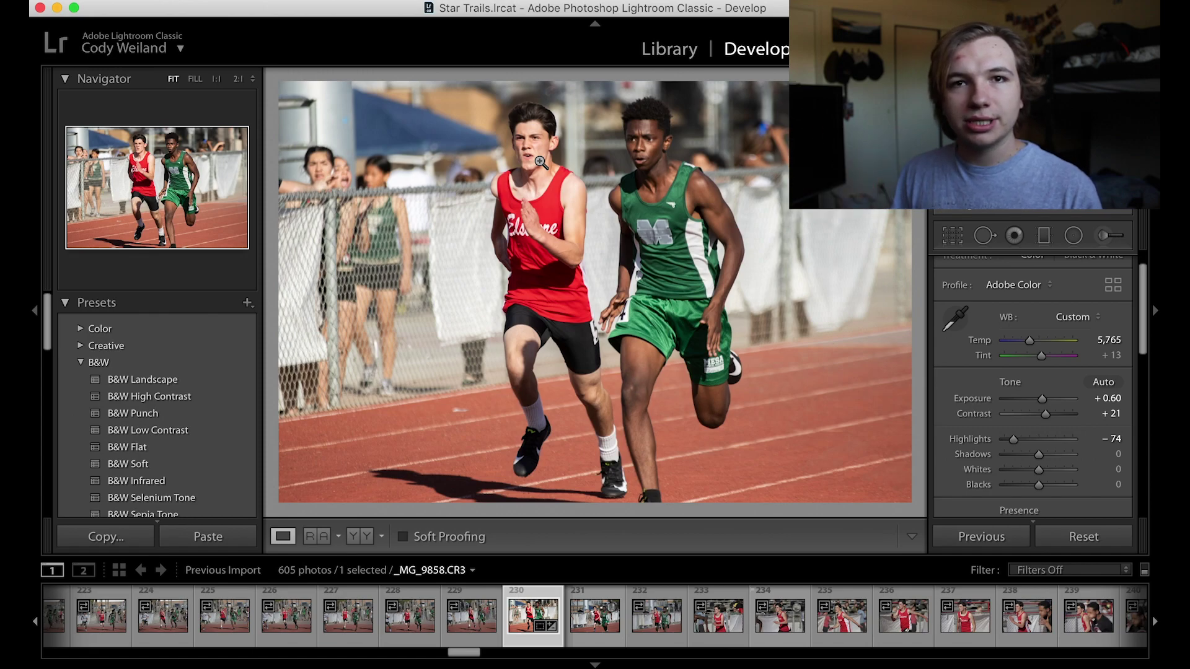
- Warm the white balance further by setting the temperature to 6,115
{"action": "left_click", "coordinate": [1030, 342]}
{"action": "left_click_drag", "start_coordinate": [1031, 344], "coordinate": [1034, 343]}
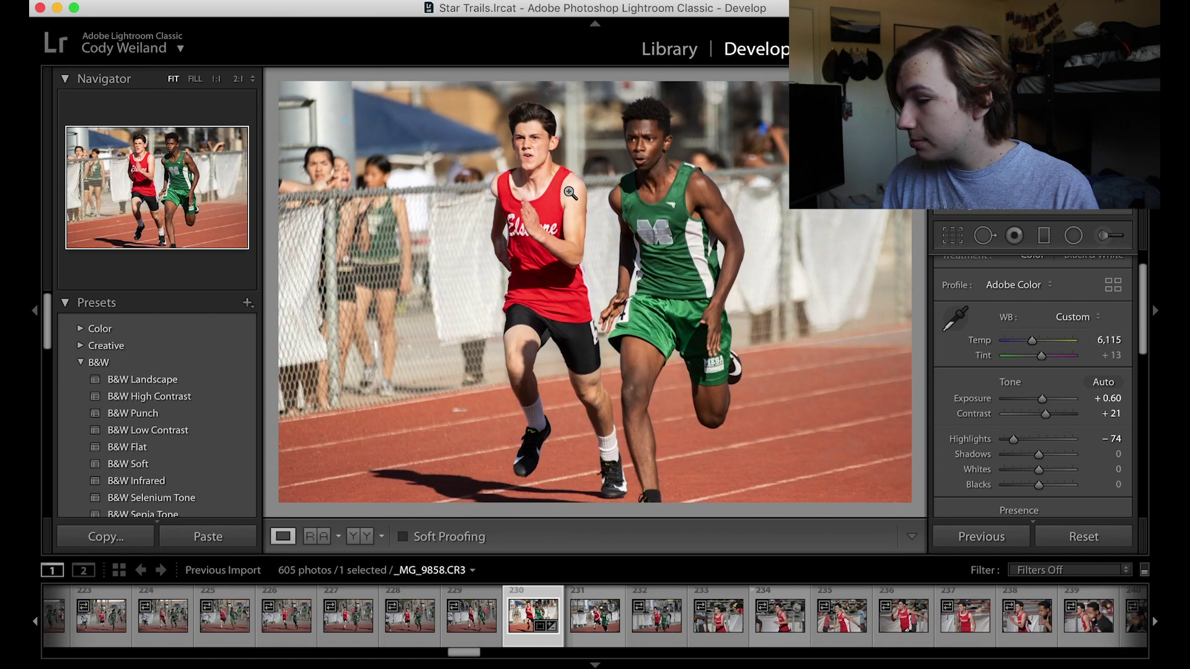
- Try the shadows at +100, and settle on a shadows value of −17
{"action": "scroll", "coordinate": [1060, 382], "scroll_direction": "down", "scroll_amount": 1}
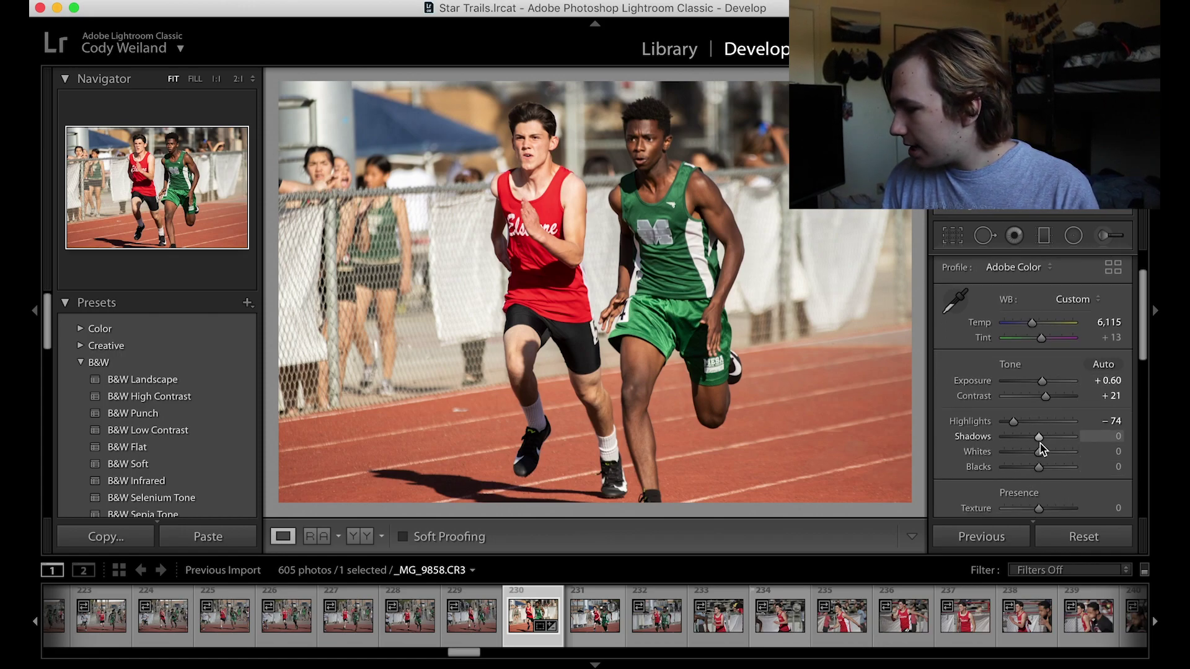
{"action": "scroll", "coordinate": [1040, 444], "scroll_direction": "down", "scroll_amount": 1}
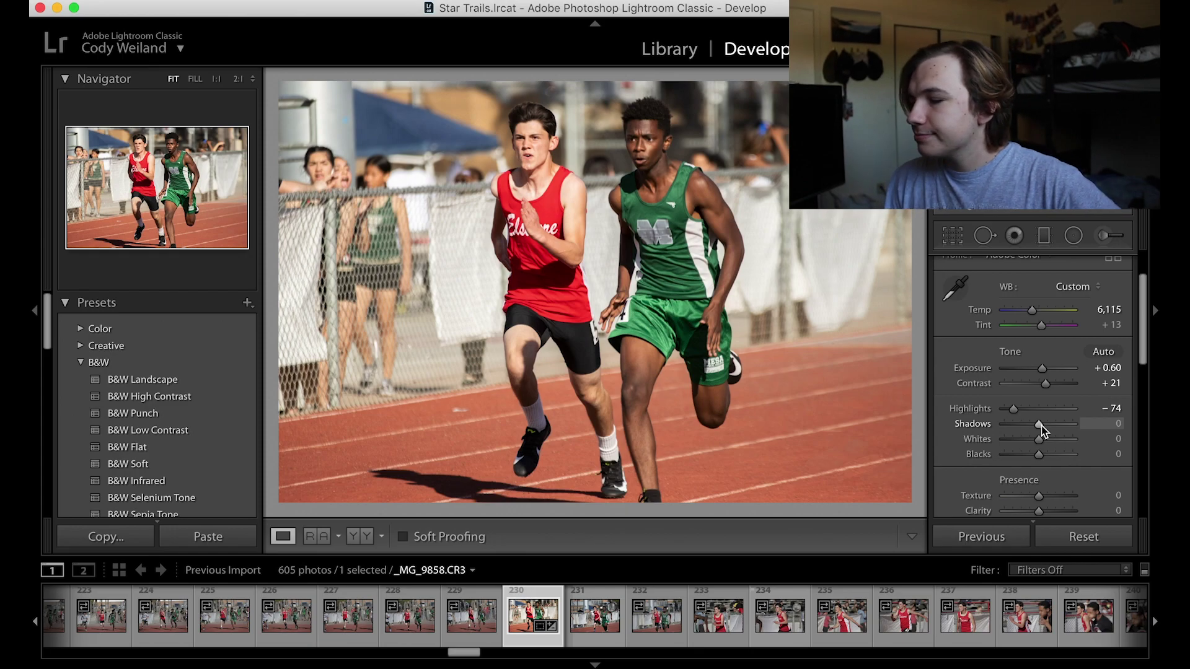
{"action": "left_click_drag", "start_coordinate": [1041, 427], "coordinate": [1079, 427]}
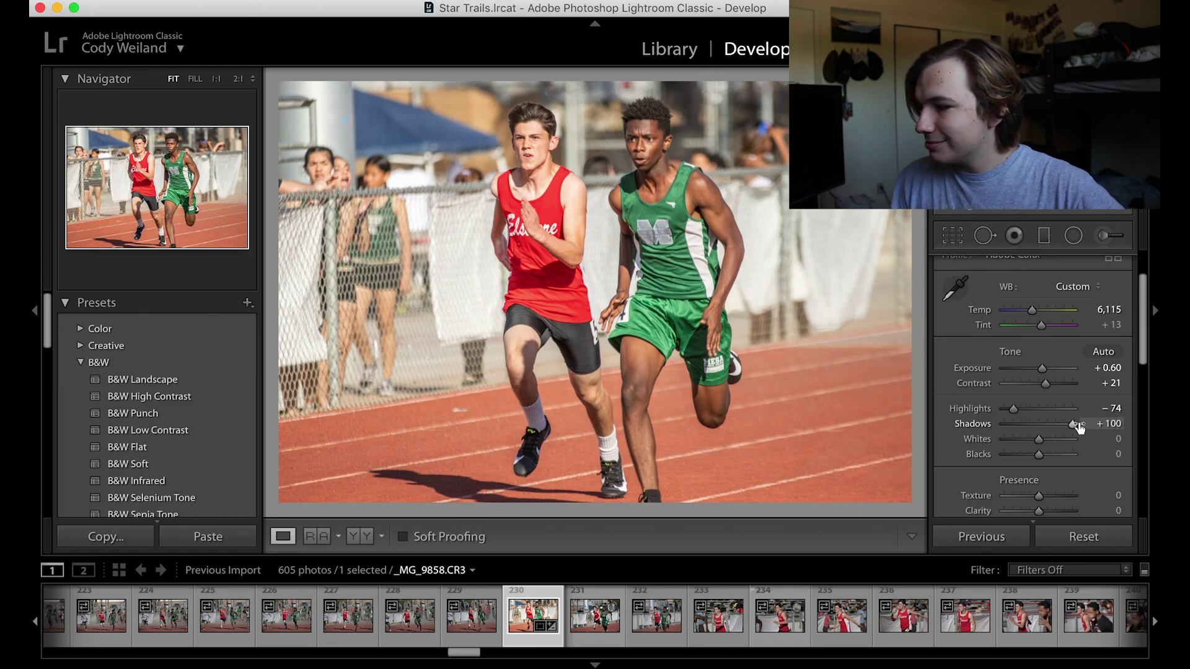
{"action": "left_click_drag", "start_coordinate": [1073, 426], "coordinate": [1033, 430]}
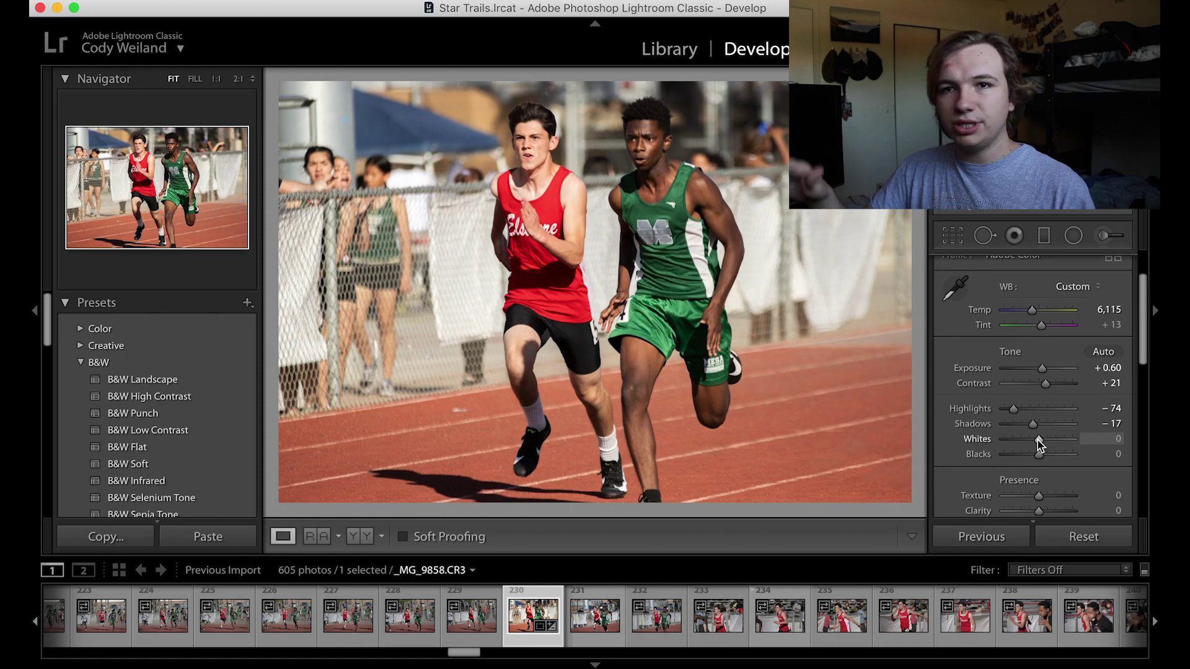
- Try deepening the blacks to −62, and settle on a blacks value of +23
{"action": "mouse_move", "coordinate": [1038, 456]}
{"action": "left_mouse_down"}
{"action": "mouse_move", "coordinate": [1073, 456]}
{"action": "mouse_move", "coordinate": [1029, 453]}
{"action": "left_mouse_up"}
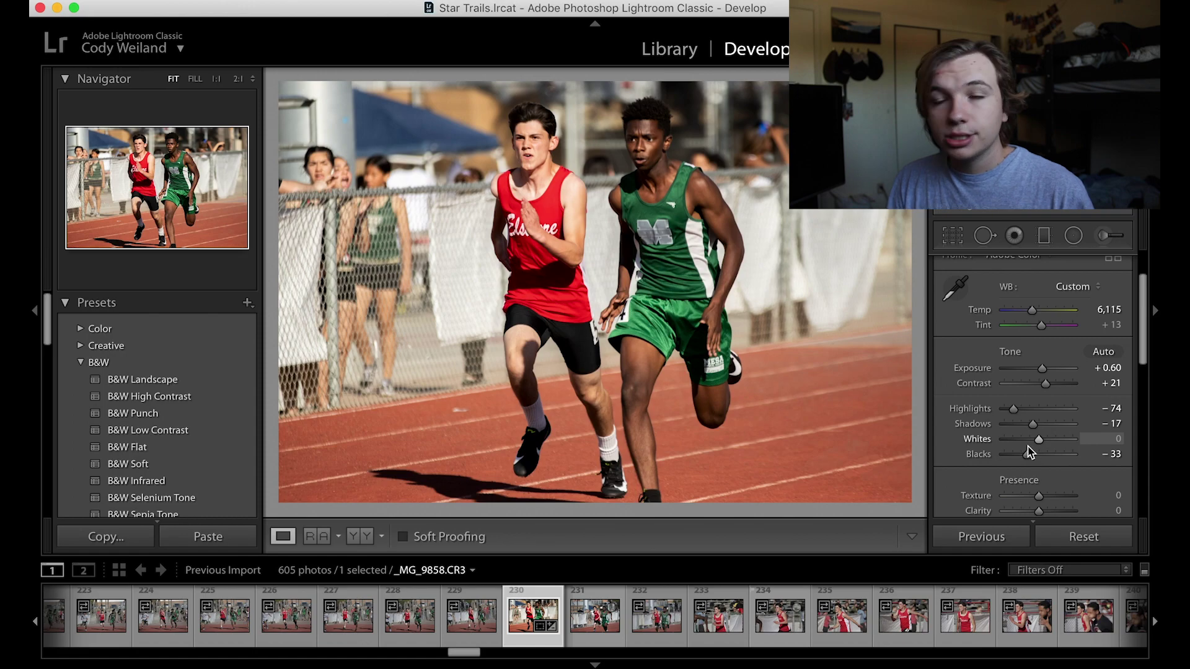
{"action": "left_click_drag", "start_coordinate": [1028, 456], "coordinate": [1018, 460]}
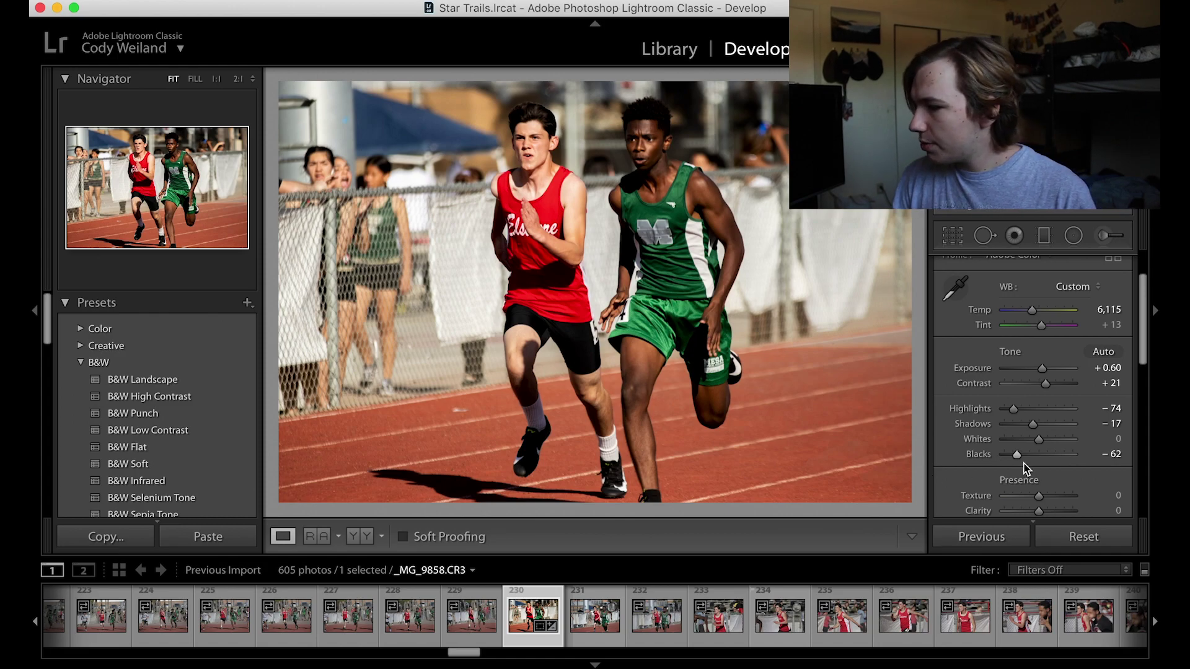
{"action": "left_click_drag", "start_coordinate": [1016, 458], "coordinate": [1039, 461]}
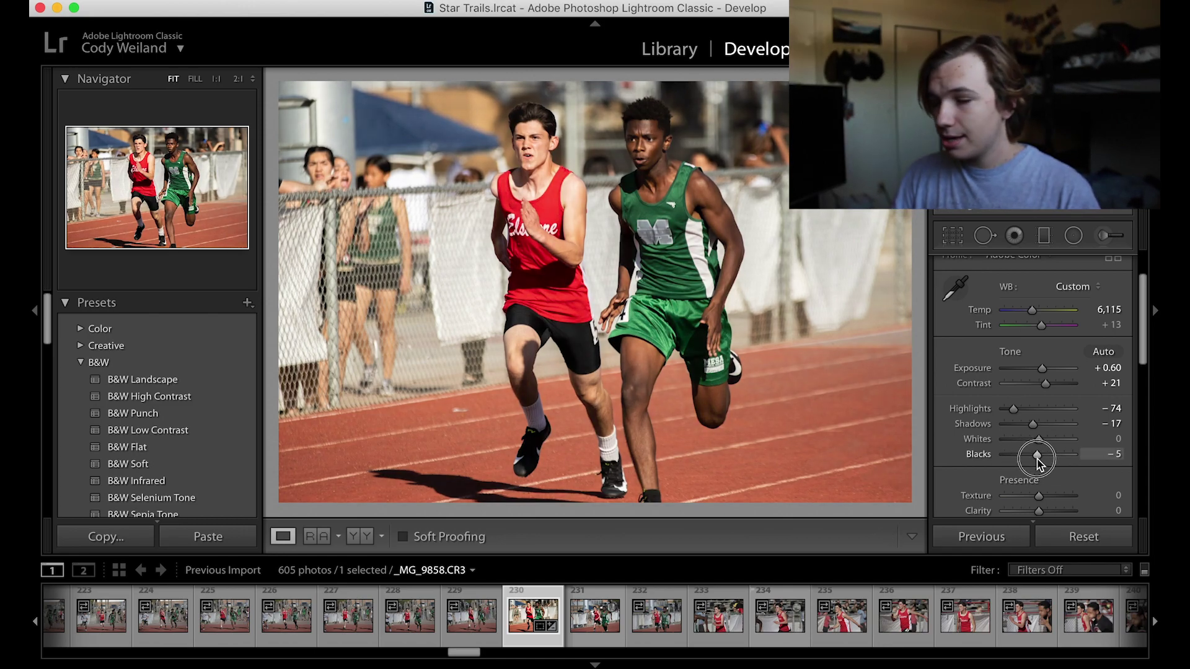
{"action": "left_click_drag", "start_coordinate": [1040, 463], "coordinate": [1048, 466]}
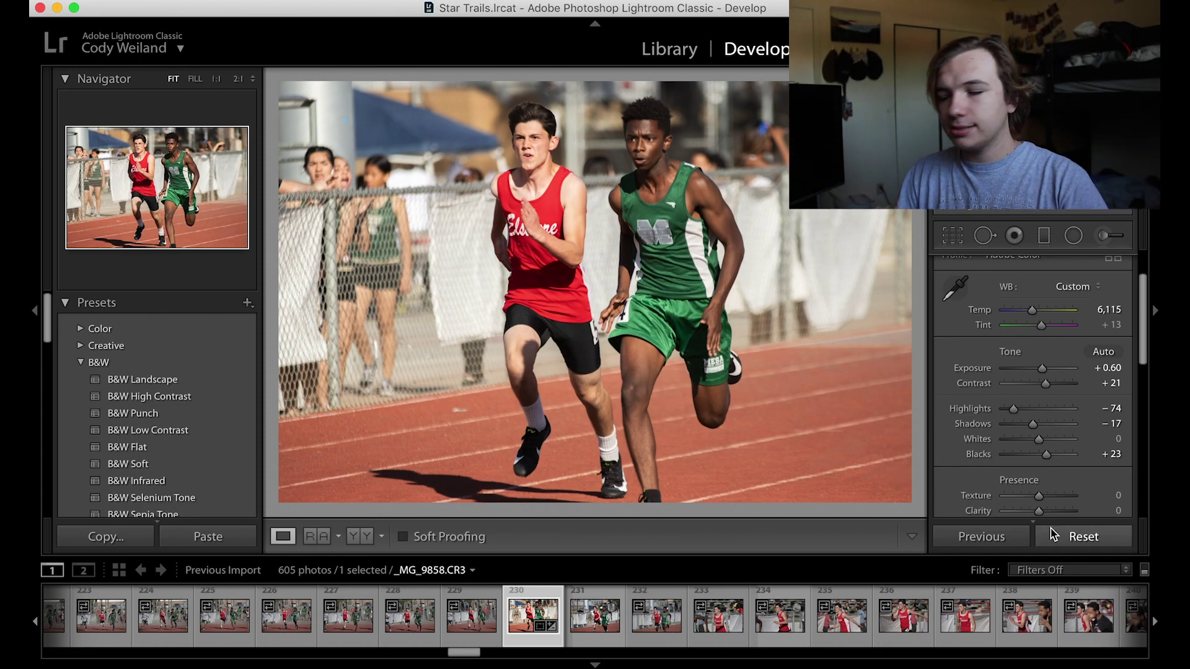
- Try the texture at −100 and the clarity at +59, resetting each to 0
{"action": "scroll", "coordinate": [1081, 433], "scroll_direction": "down", "scroll_amount": 5}
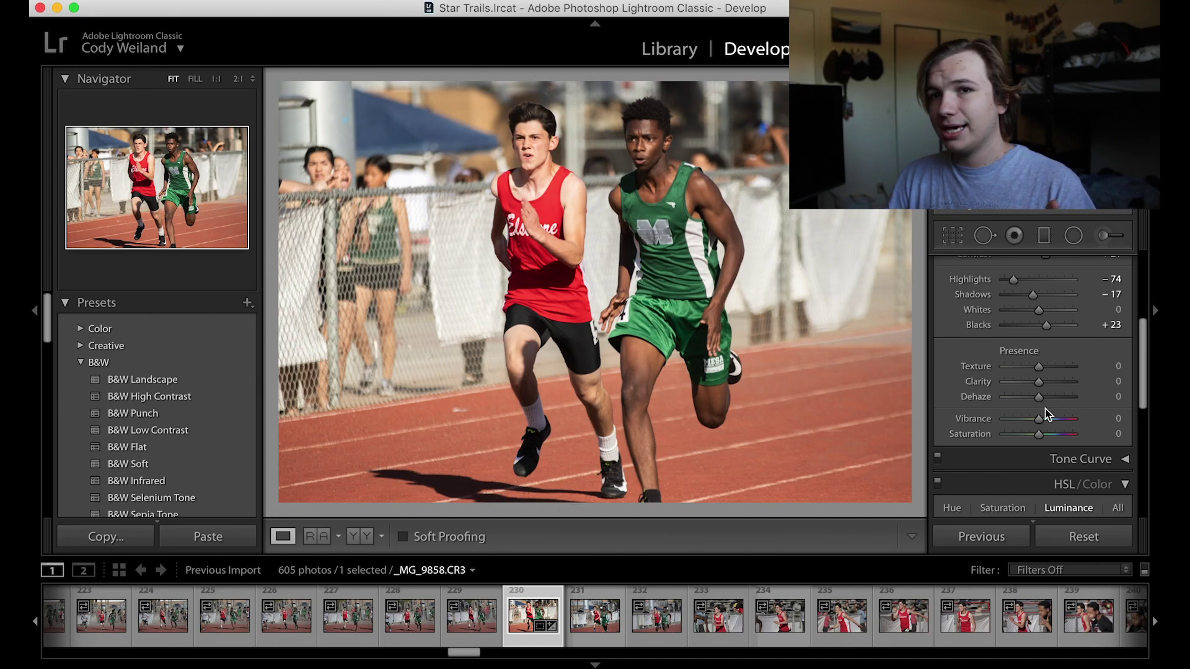
{"action": "left_click_drag", "start_coordinate": [1039, 367], "coordinate": [998, 366]}
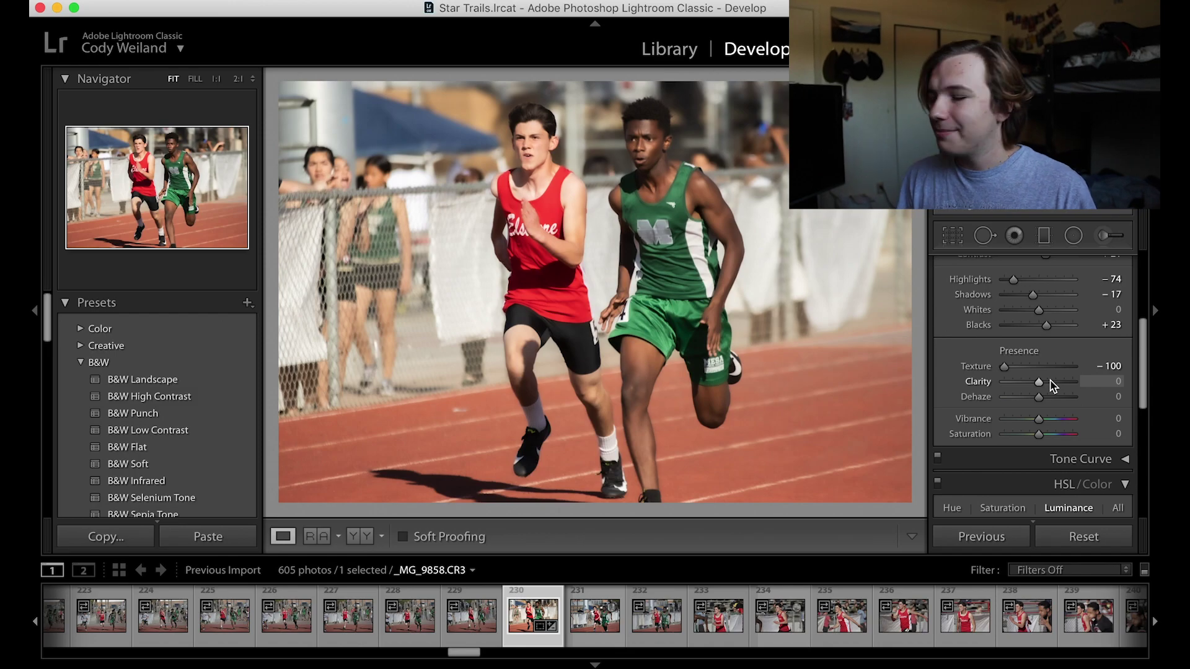
{"action": "left_click_drag", "start_coordinate": [1004, 366], "coordinate": [1039, 370]}
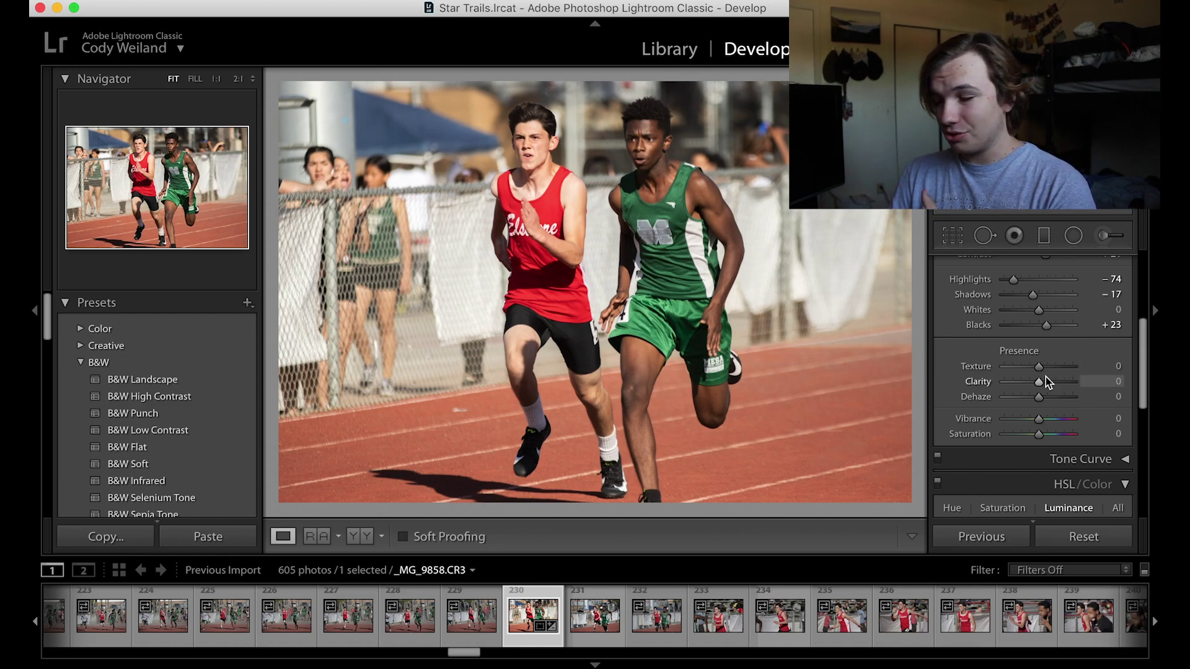
{"action": "left_click_drag", "start_coordinate": [1040, 383], "coordinate": [1062, 388]}
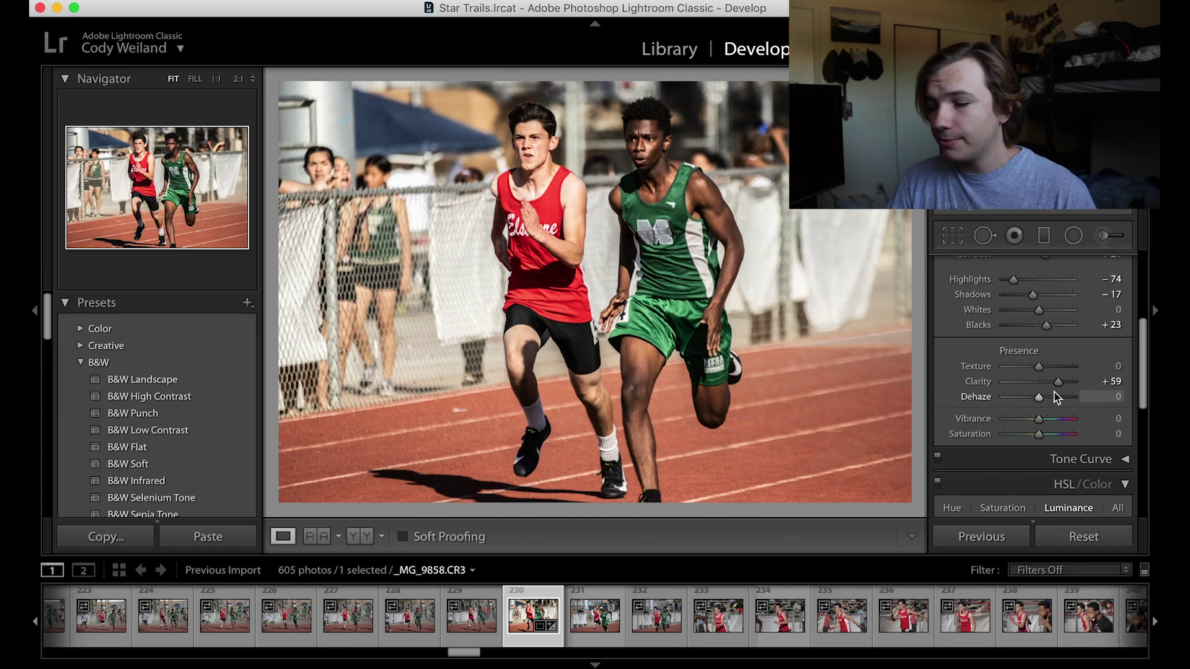
{"action": "double_click", "coordinate": [990, 384]}
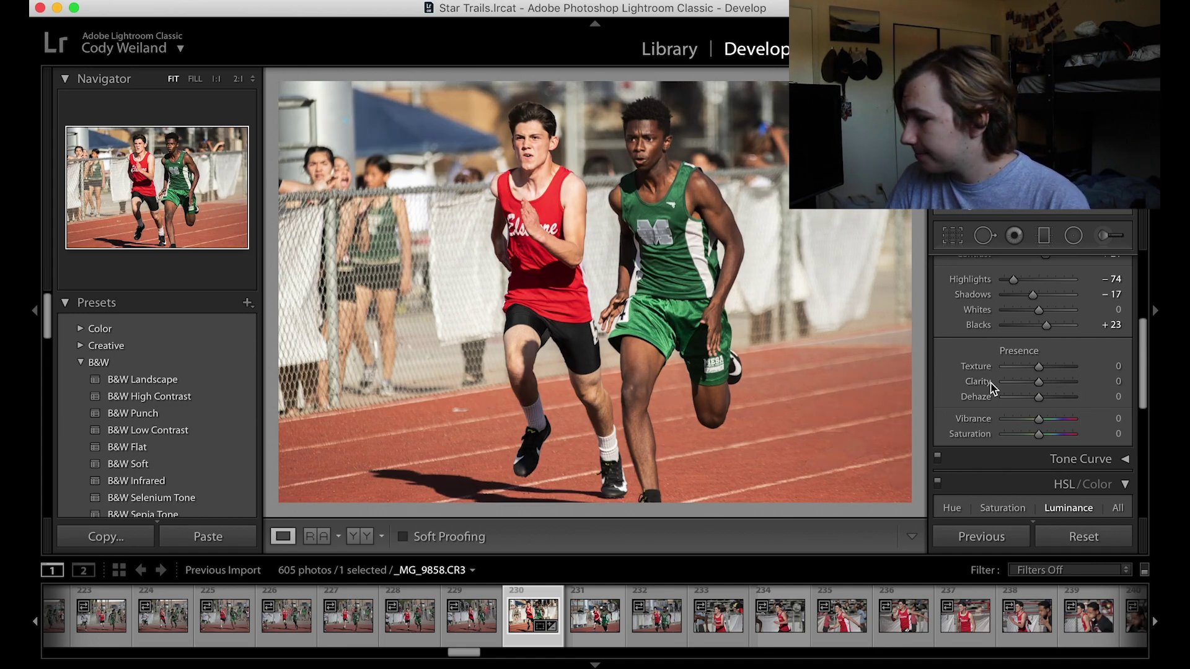
- Try the vibrance at +84 and the saturation at both +100 and −100, resetting each to 0
{"action": "left_click", "coordinate": [1042, 419]}
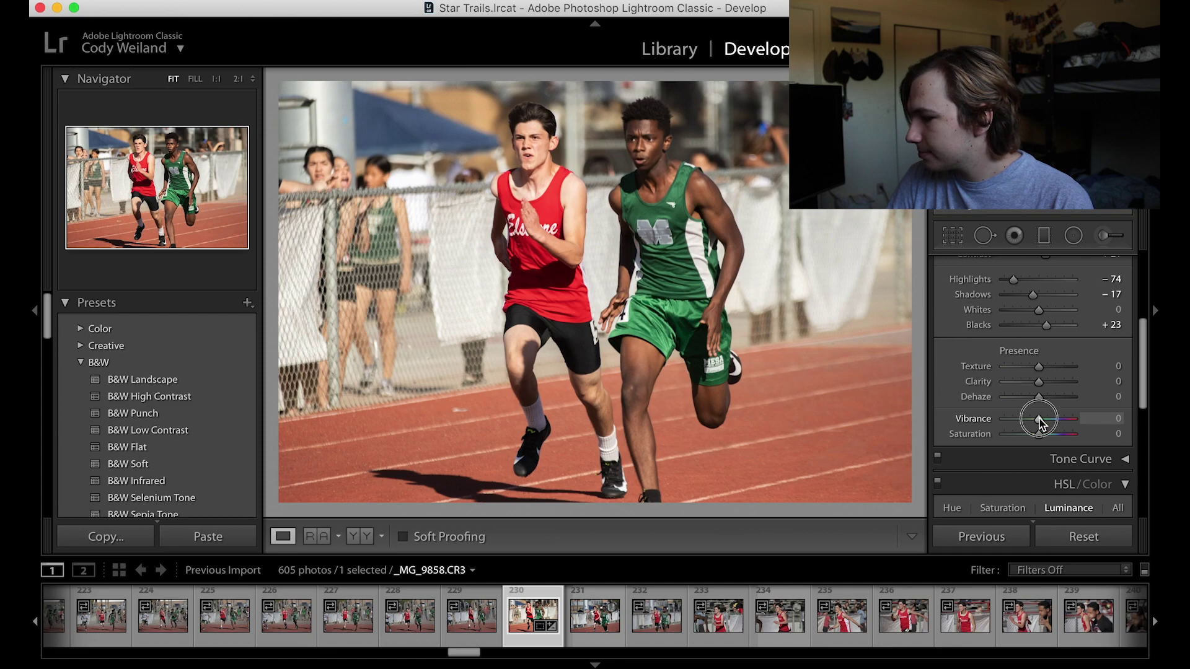
{"action": "left_click_drag", "start_coordinate": [1042, 421], "coordinate": [1069, 421]}
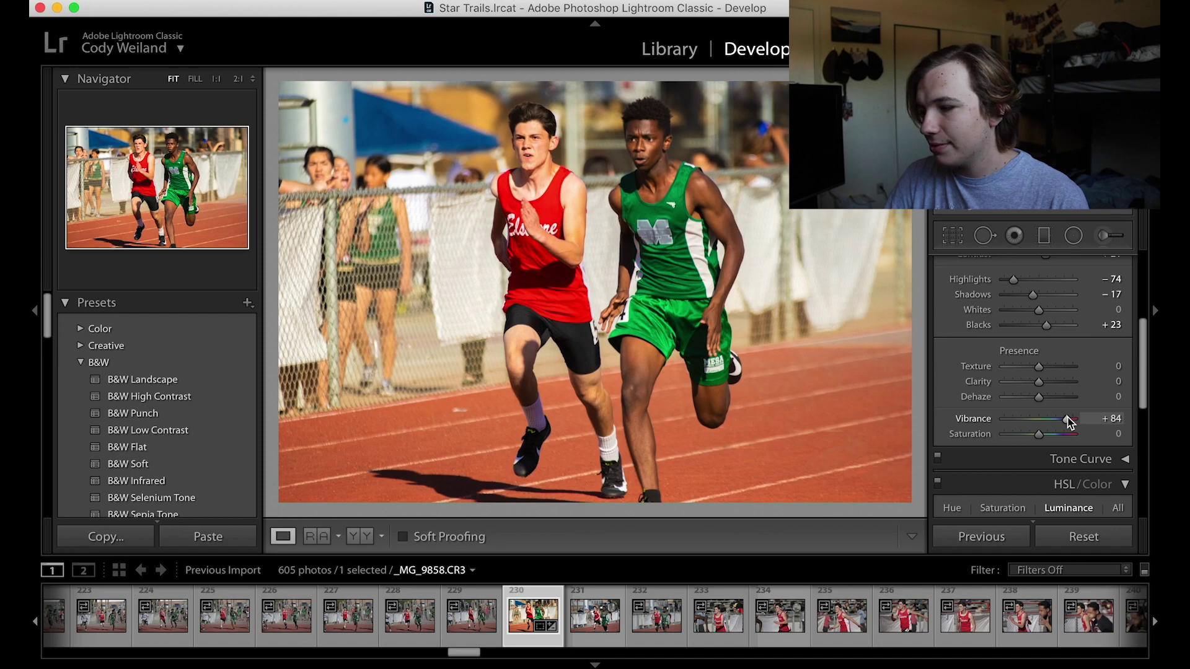
{"action": "double_click", "coordinate": [1066, 420]}
{"action": "left_click", "coordinate": [1039, 436]}
{"action": "left_click_drag", "start_coordinate": [1039, 436], "coordinate": [1091, 434]}
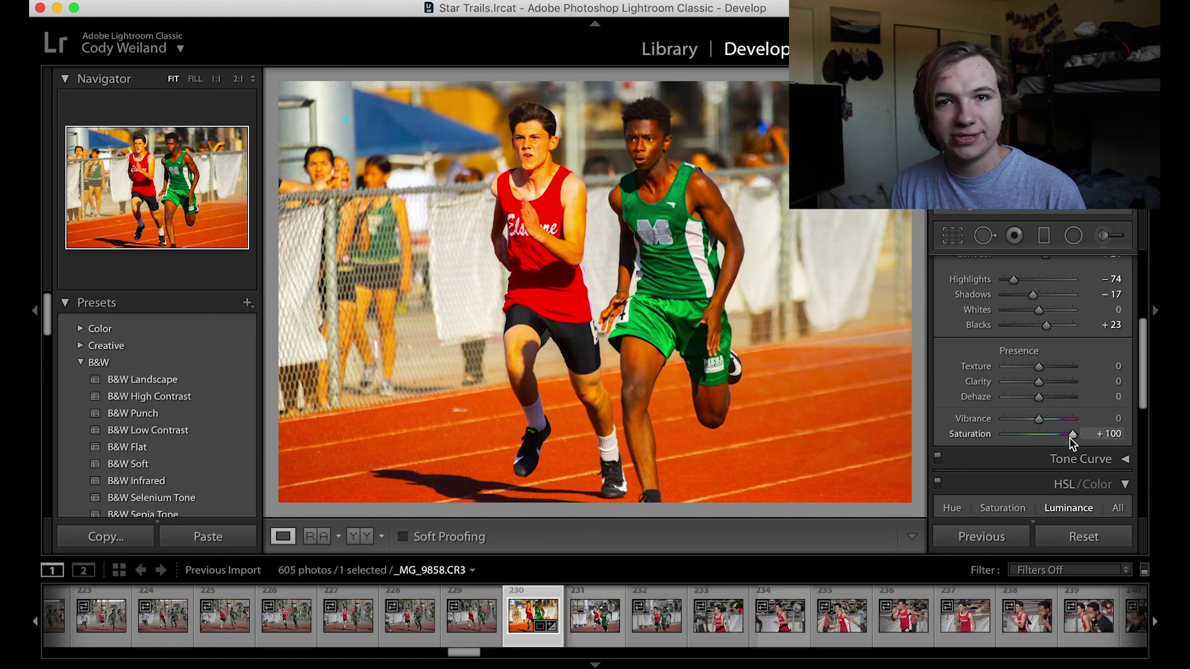
{"action": "left_click_drag", "start_coordinate": [1071, 436], "coordinate": [974, 438]}
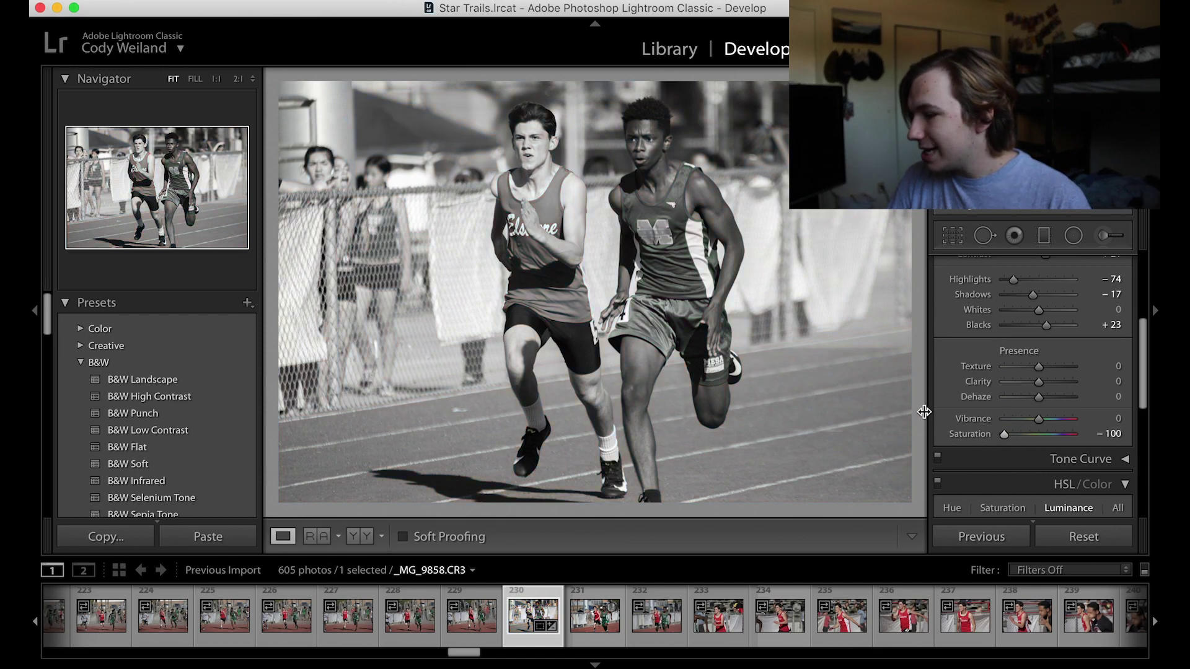
{"action": "double_click", "coordinate": [958, 434]}
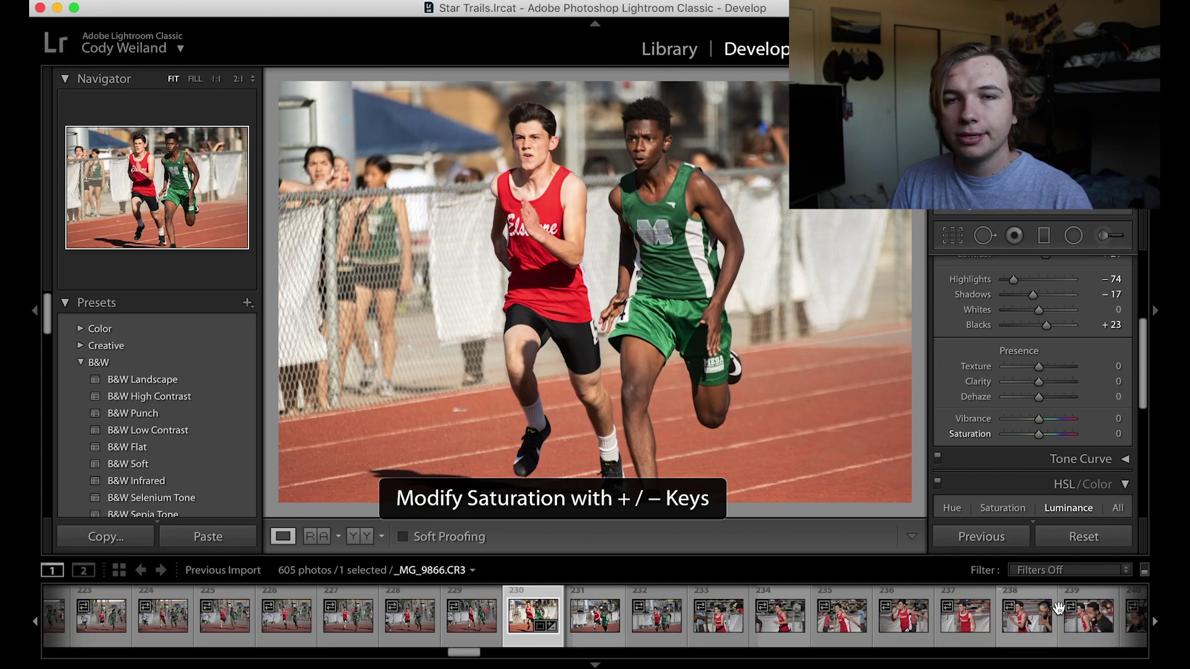
- Examine the HSL luminance settings and the expanded Tone Curve graph, and collapse the Tone Curve again
{"action": "scroll", "coordinate": [1080, 445], "scroll_direction": "down", "scroll_amount": 6}
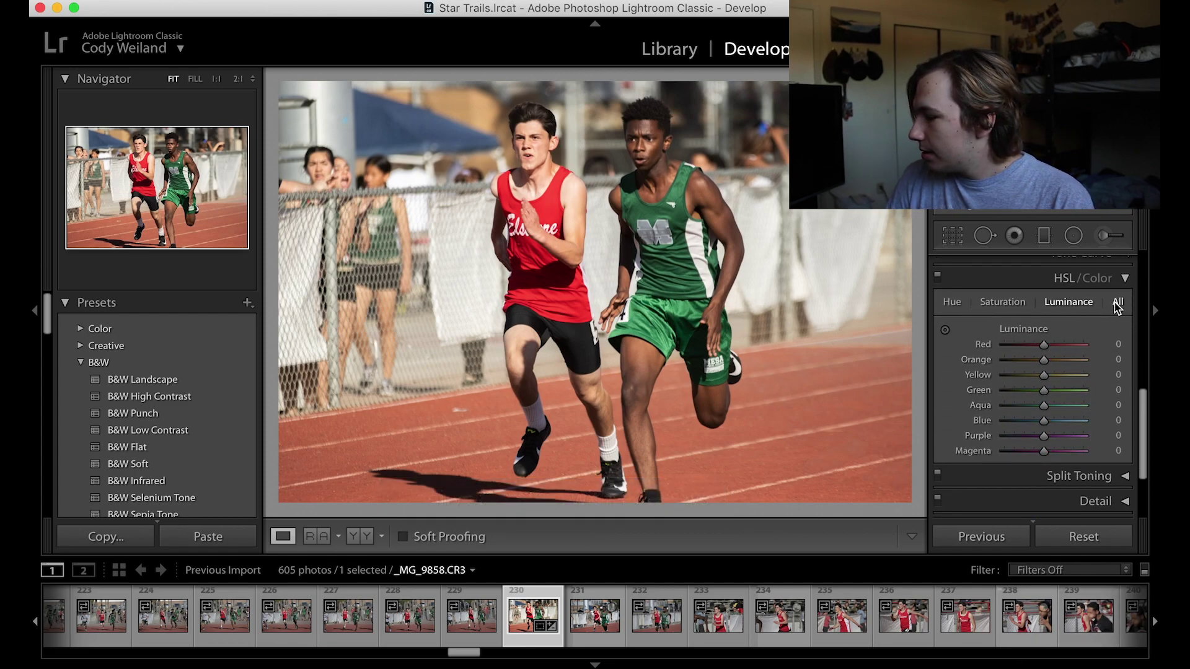
{"action": "scroll", "coordinate": [1113, 319], "scroll_direction": "up", "scroll_amount": 2}
{"action": "scroll", "coordinate": [1109, 324], "scroll_direction": "up", "scroll_amount": 1}
{"action": "left_click", "coordinate": [1123, 351]}
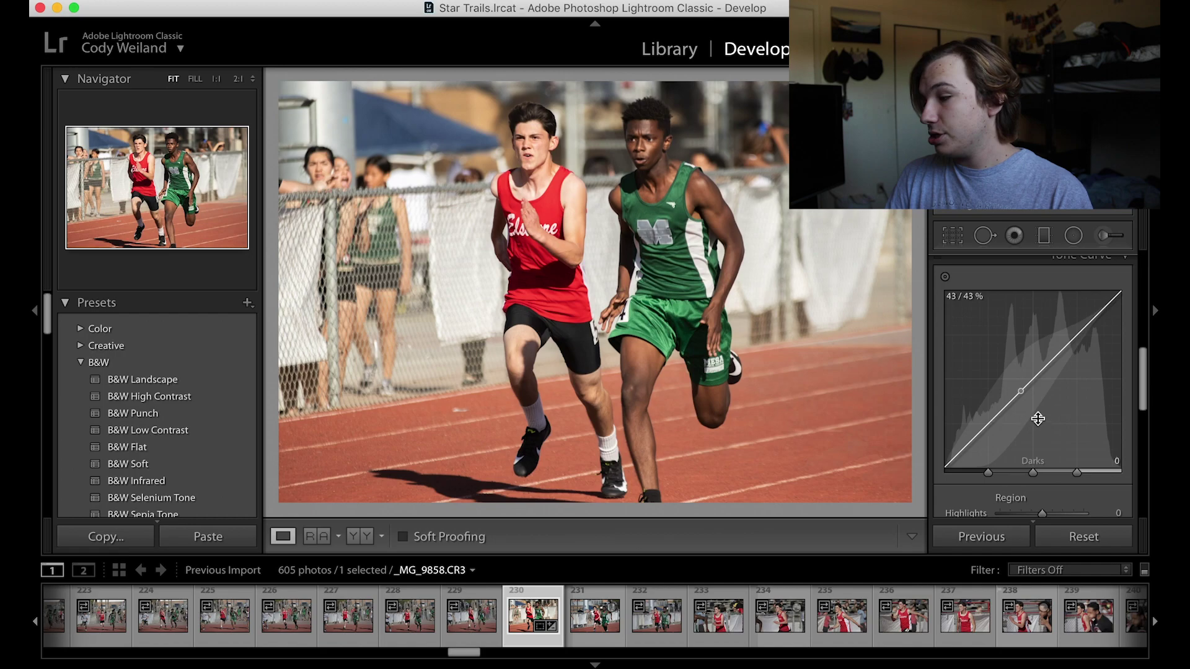
{"action": "scroll", "coordinate": [1035, 381], "scroll_direction": "up", "scroll_amount": 3}
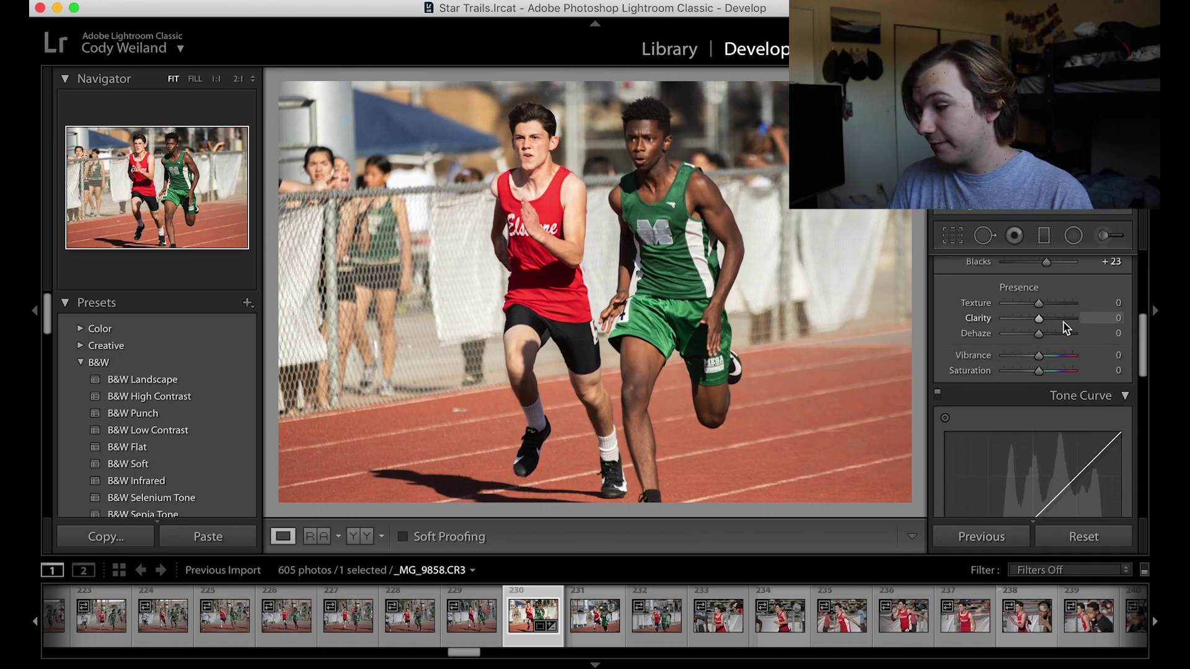
{"action": "scroll", "coordinate": [1062, 468], "scroll_direction": "down", "scroll_amount": 3}
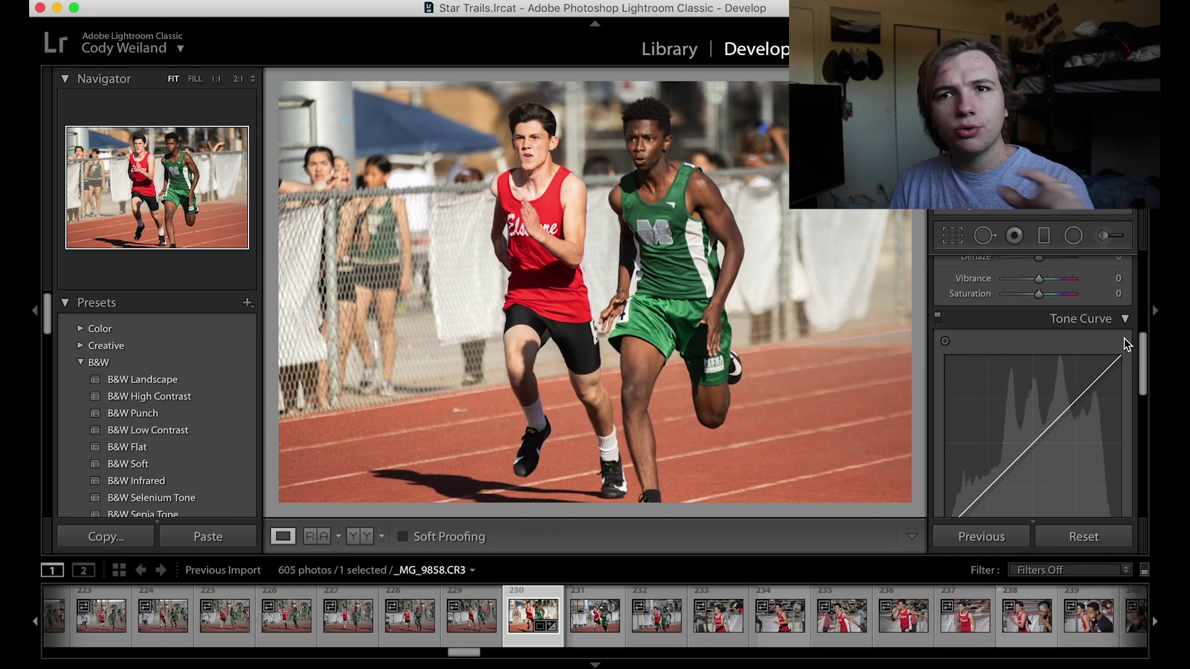
{"action": "left_click", "coordinate": [1125, 319]}
- Lower the HSL luminance of the reds to −19
{"action": "scroll", "coordinate": [1120, 391], "scroll_direction": "down", "scroll_amount": 3}
{"action": "scroll", "coordinate": [1106, 347], "scroll_direction": "up", "scroll_amount": 1}
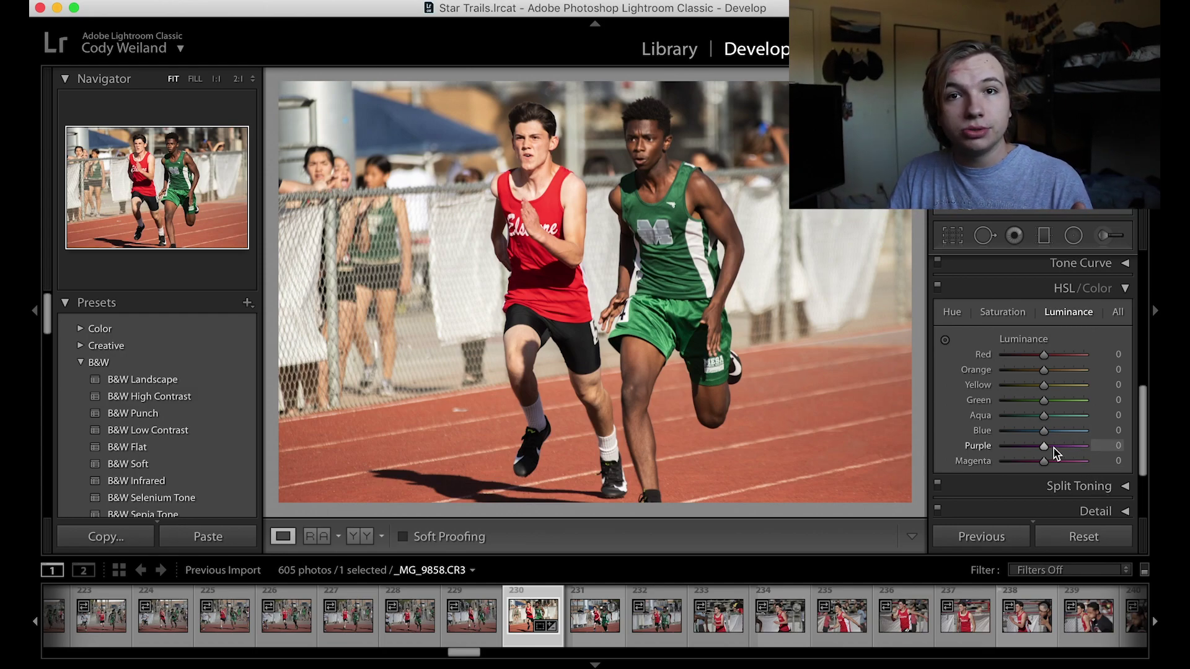
{"action": "mouse_move", "coordinate": [1047, 358]}
{"action": "left_mouse_down"}
{"action": "mouse_move", "coordinate": [1058, 354]}
{"action": "mouse_move", "coordinate": [1041, 357]}
{"action": "left_mouse_up"}
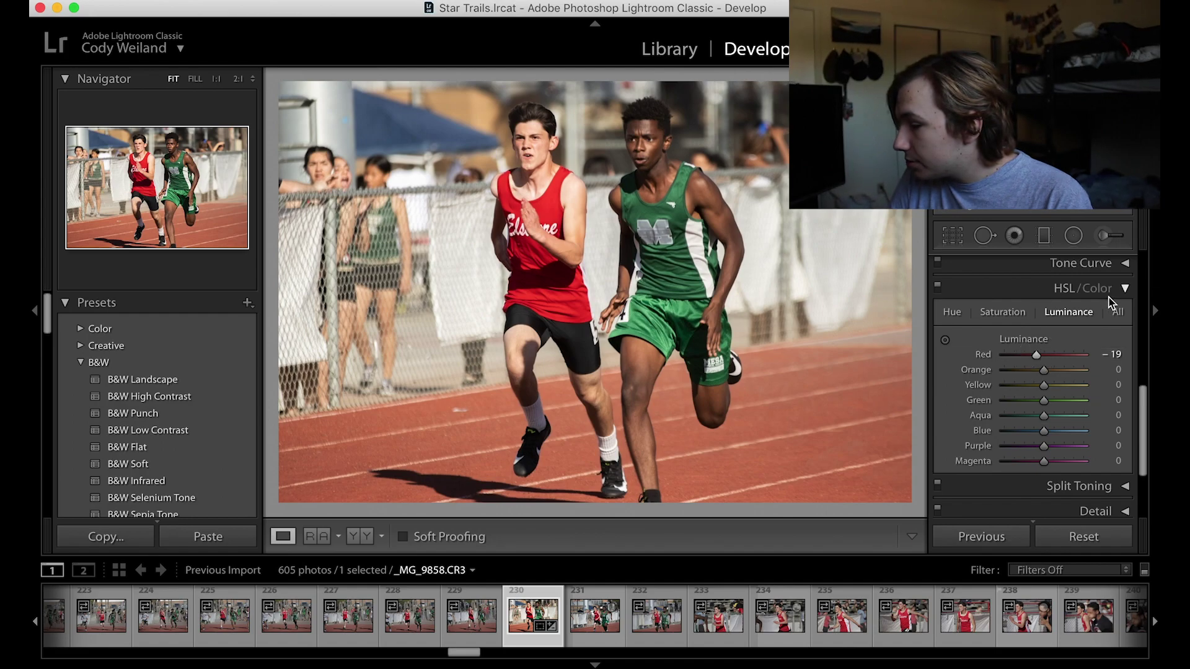
- Set the HSL saturation of the reds to +61 and of the greens to −46
{"action": "left_click", "coordinate": [1023, 317]}
{"action": "left_click_drag", "start_coordinate": [1043, 354], "coordinate": [1071, 357]}
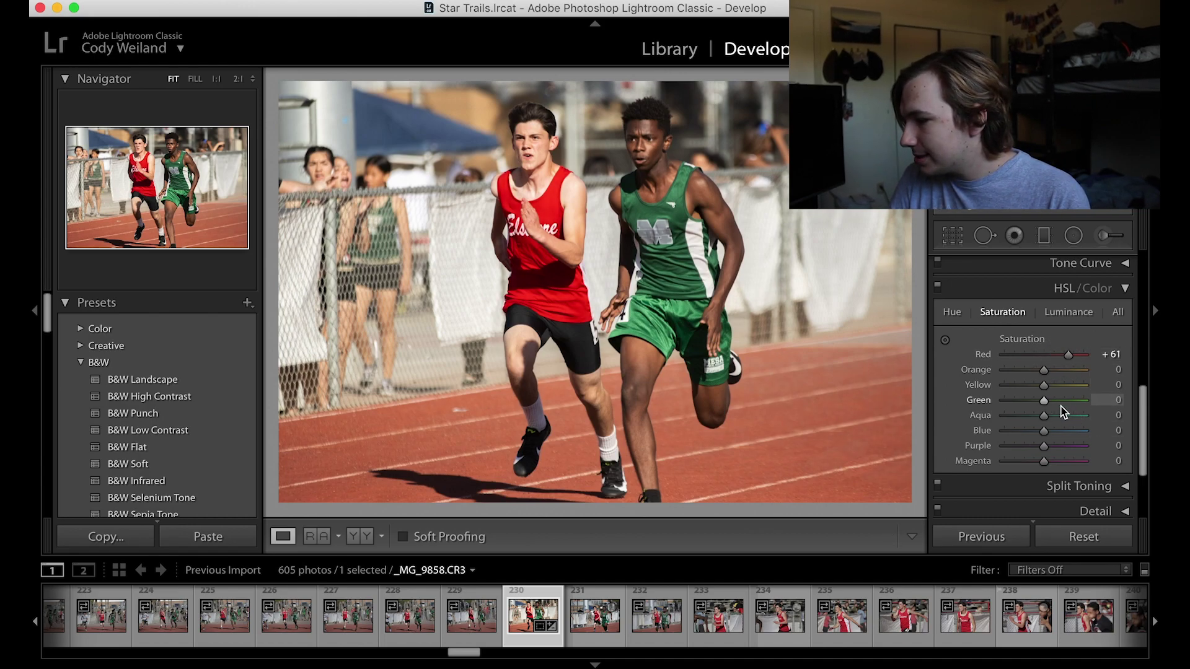
{"action": "left_click_drag", "start_coordinate": [1044, 401], "coordinate": [1027, 403]}
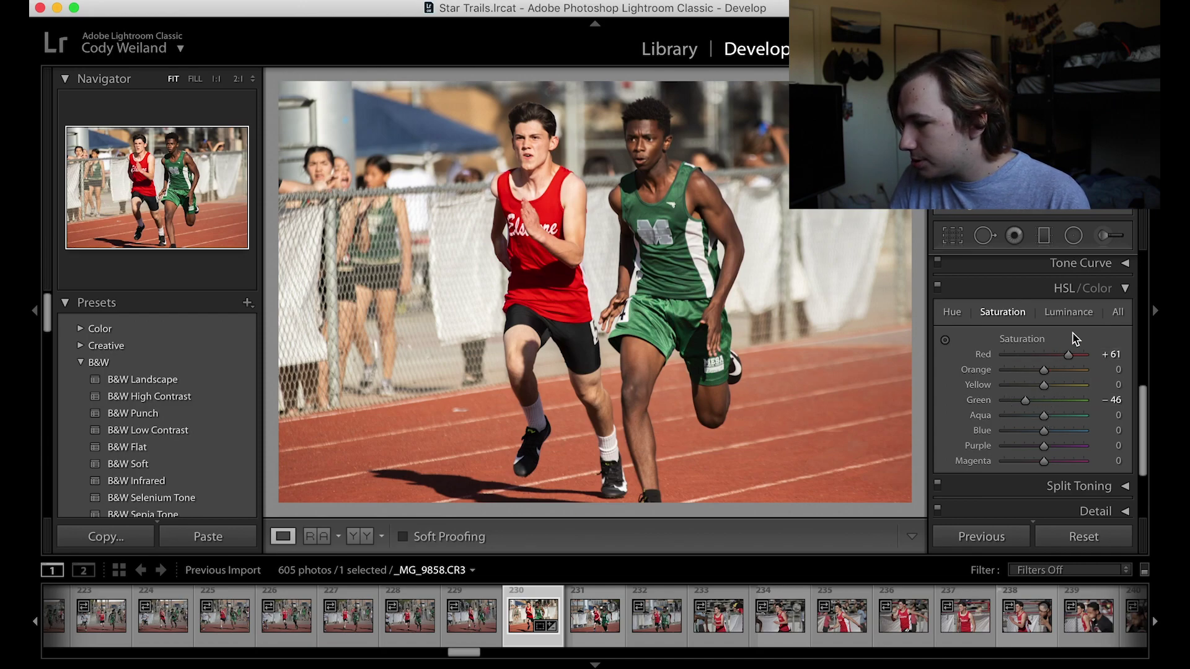
- Try the green luminance at +100, settle on −93, and set the red luminance to +28
{"action": "left_click", "coordinate": [1073, 315]}
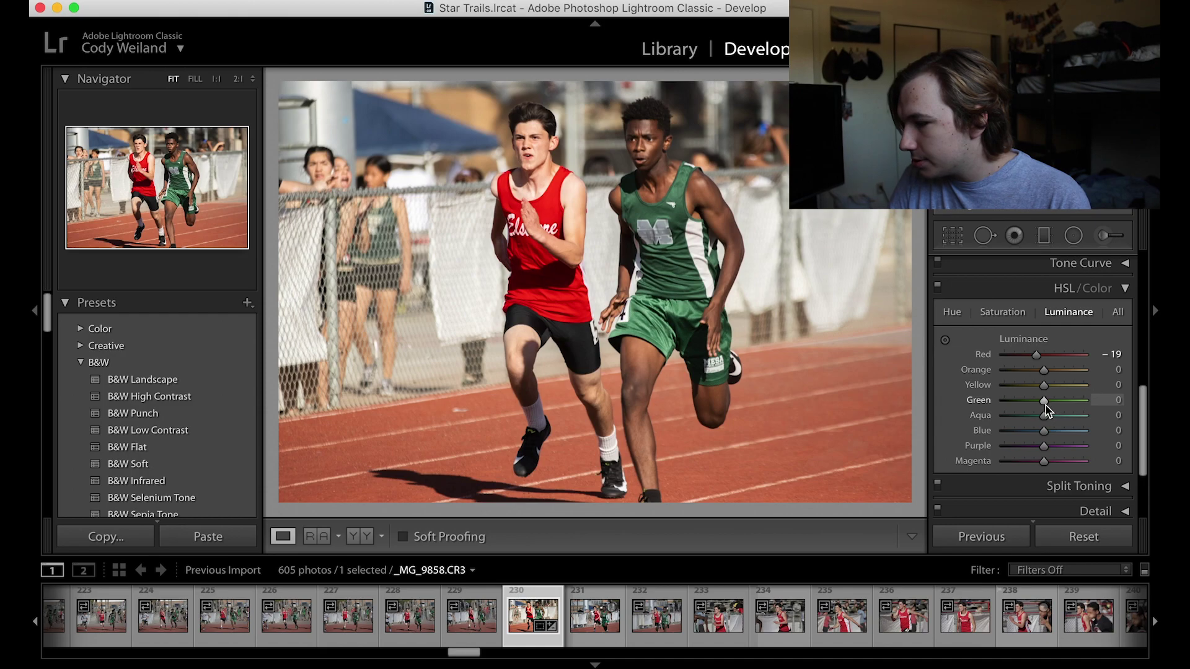
{"action": "left_click_drag", "start_coordinate": [1044, 401], "coordinate": [1103, 399]}
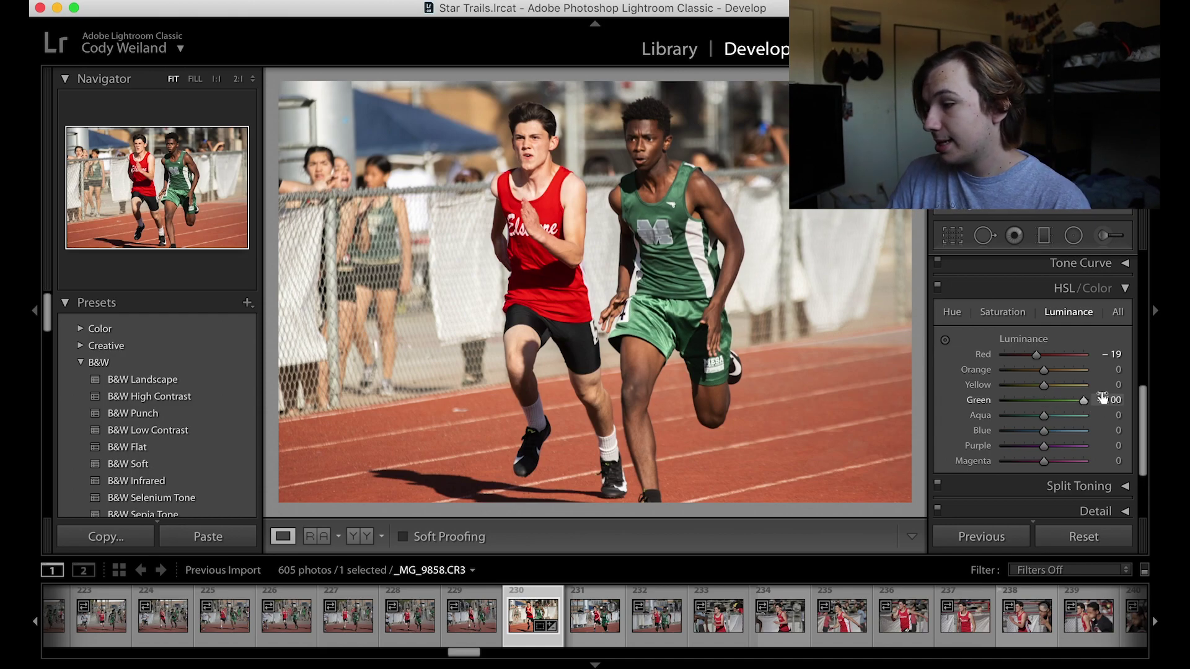
{"action": "left_click_drag", "start_coordinate": [1085, 401], "coordinate": [1009, 403]}
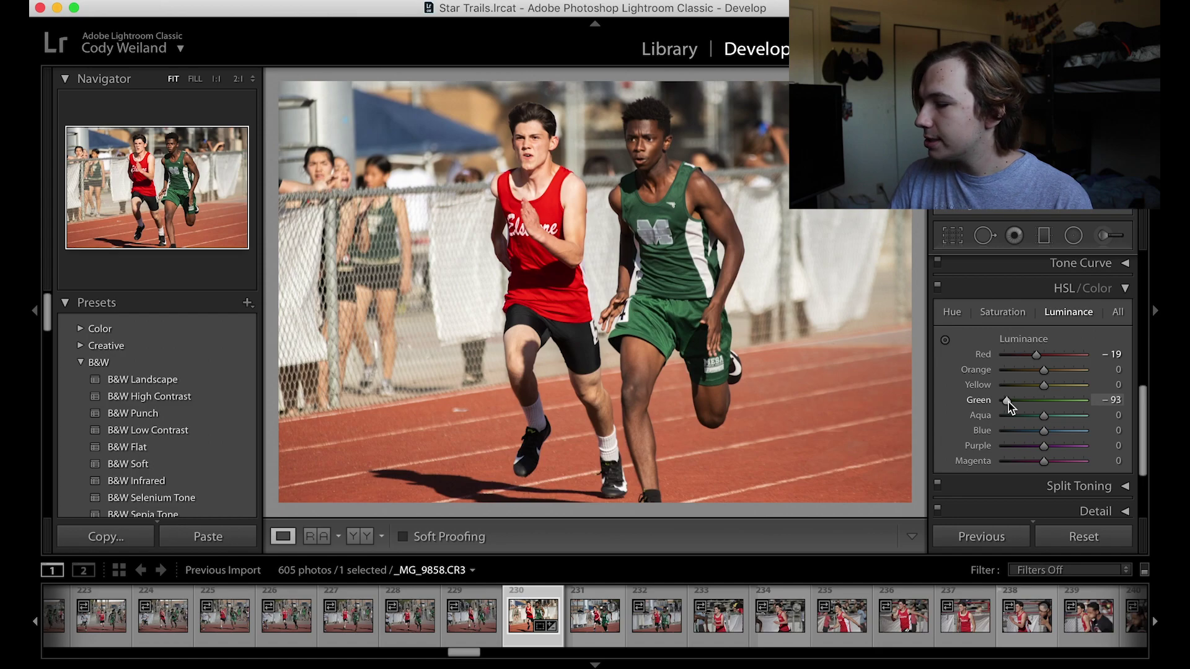
{"action": "left_click_drag", "start_coordinate": [1035, 355], "coordinate": [1060, 363]}
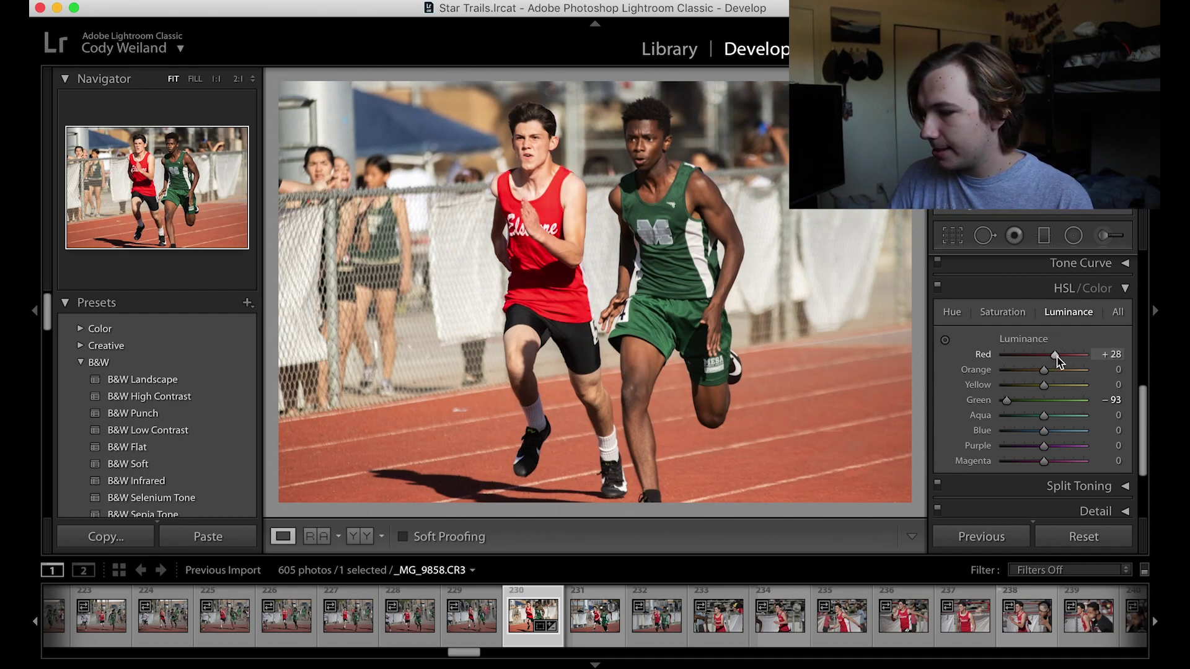
- Raise the HSL saturation of the reds to +83 and collapse the HSL/Color adjustments
{"action": "left_click", "coordinate": [1020, 311]}
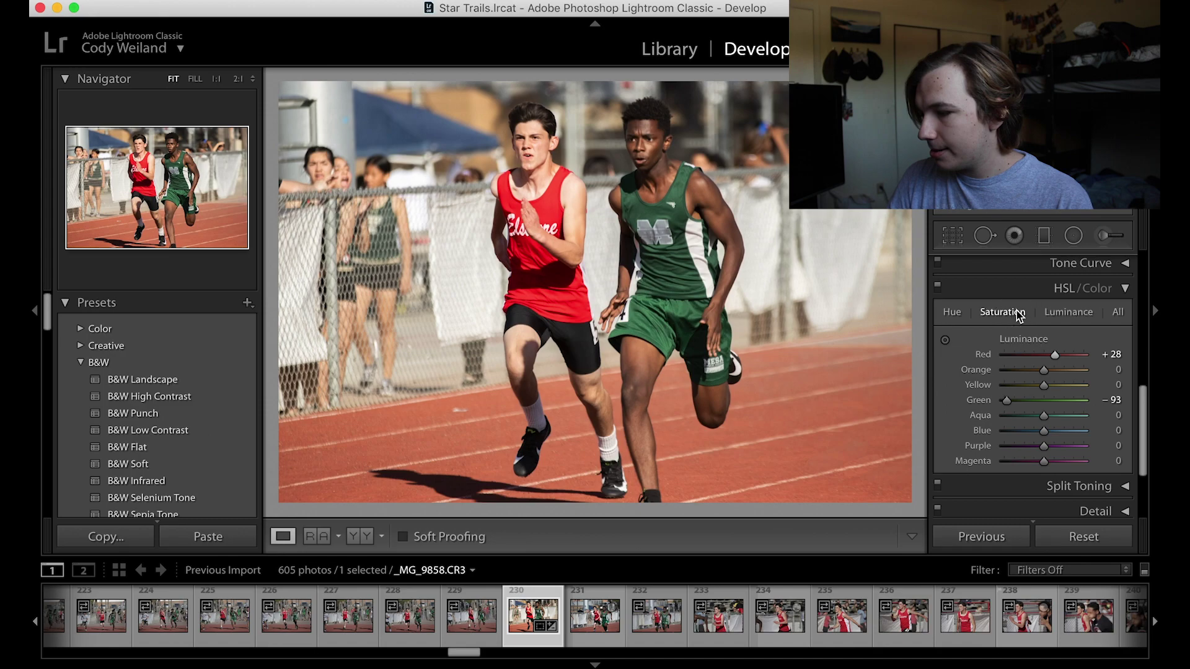
{"action": "mouse_move", "coordinate": [1067, 358]}
{"action": "left_mouse_down"}
{"action": "mouse_move", "coordinate": [1047, 354]}
{"action": "mouse_move", "coordinate": [1077, 354]}
{"action": "left_mouse_up"}
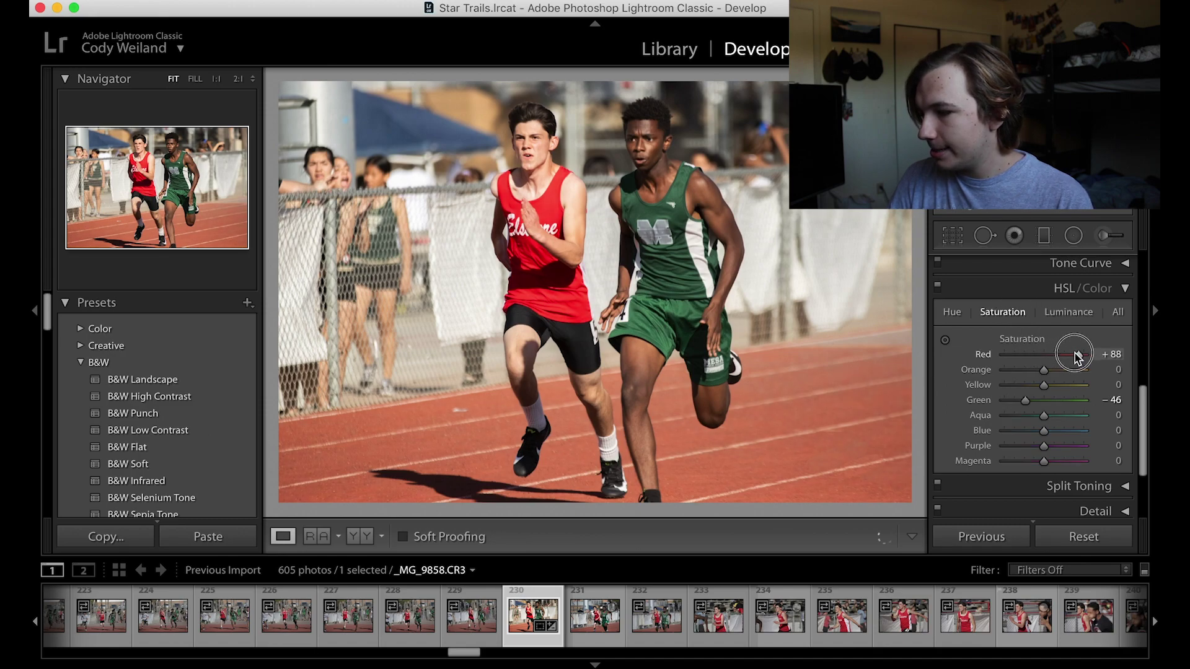
{"action": "left_click", "coordinate": [1113, 289]}
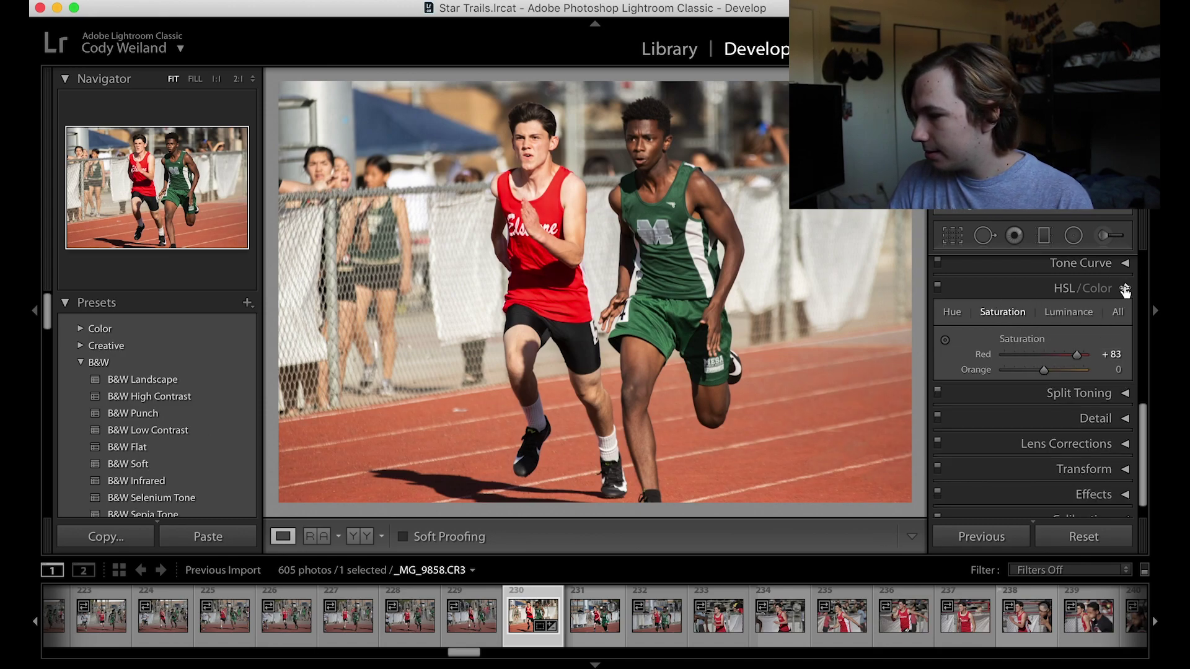
- Collapse the B&W preset group and look through the available preset groups
{"action": "scroll", "coordinate": [1091, 445], "scroll_direction": "up", "scroll_amount": 6}
{"action": "scroll", "coordinate": [1092, 447], "scroll_direction": "up", "scroll_amount": 1}
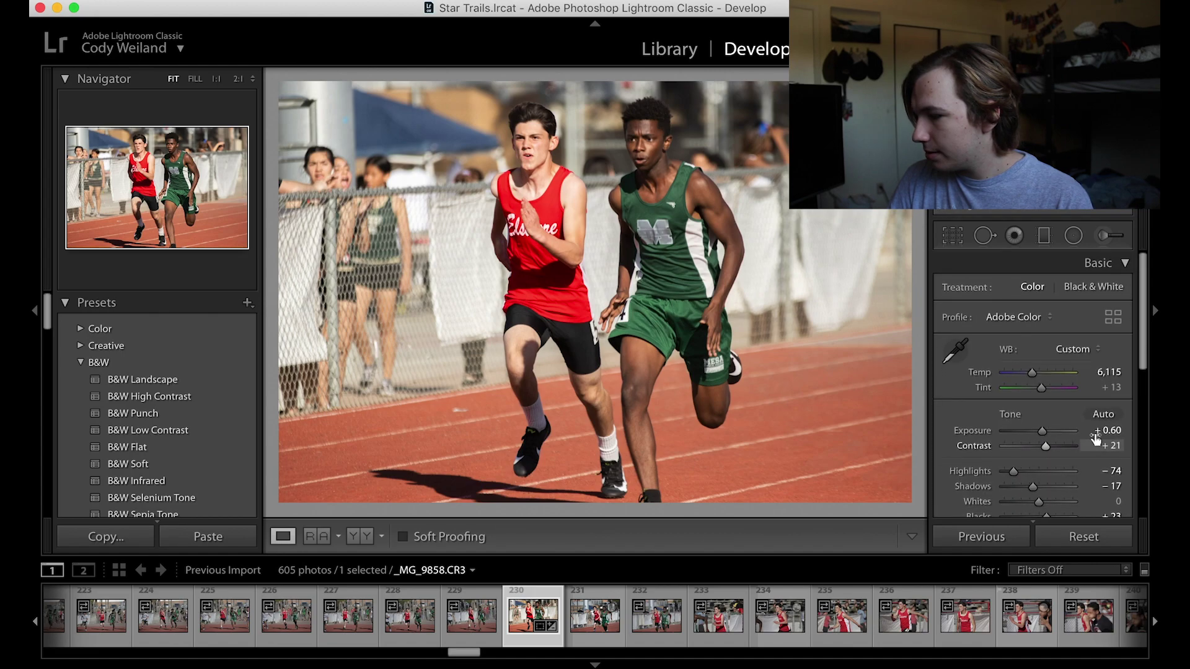
{"action": "left_click", "coordinate": [81, 363]}
{"action": "scroll", "coordinate": [143, 403], "scroll_direction": "down", "scroll_amount": 3}
{"action": "scroll", "coordinate": [143, 403], "scroll_direction": "up", "scroll_amount": 4}
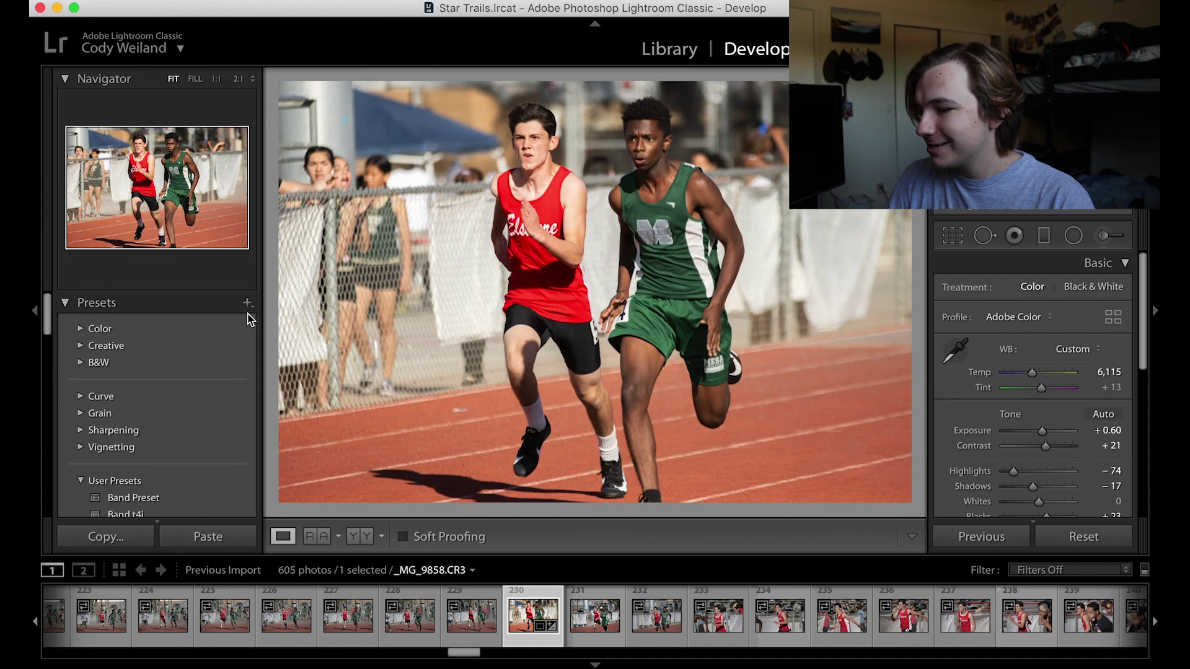
- Save the current develop settings as a new preset named Track in the User Presets group
{"action": "left_click", "coordinate": [248, 302]}
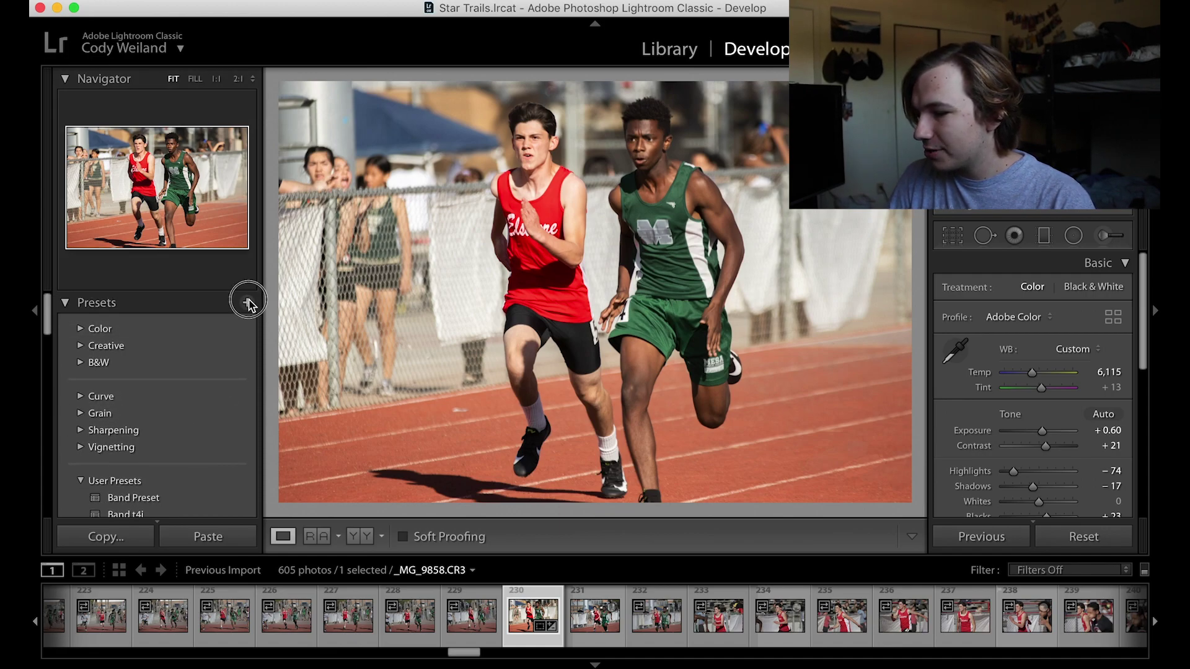
{"action": "left_click", "coordinate": [276, 319]}
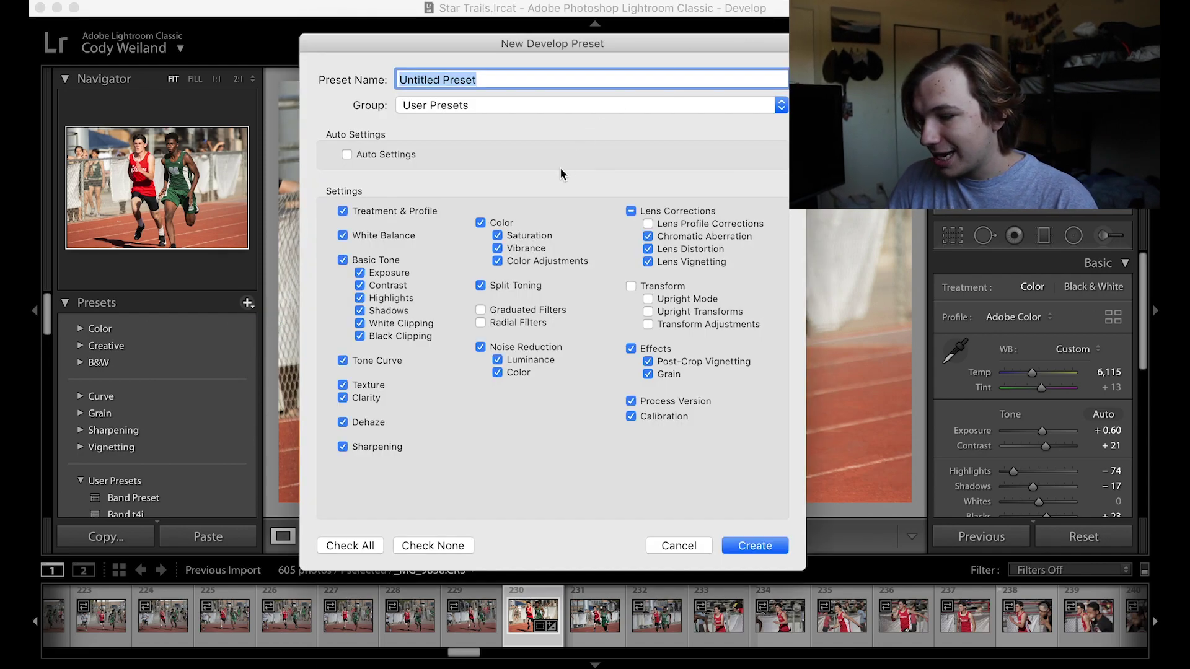
{"action": "type", "text": "Track"}
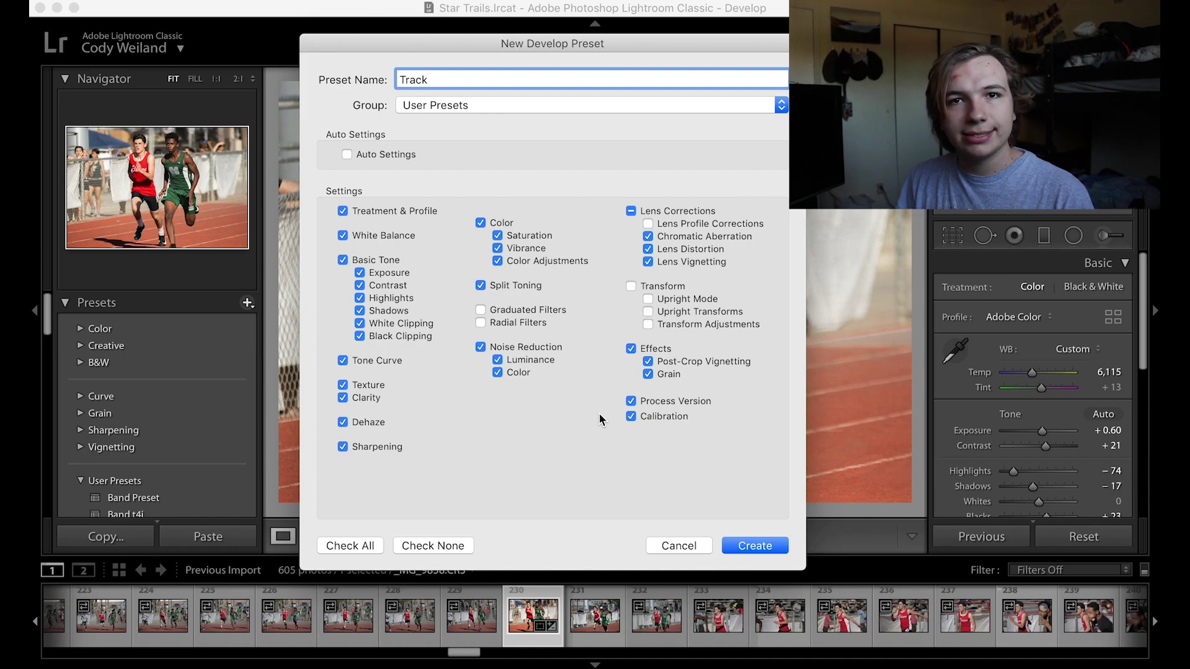
{"action": "left_click", "coordinate": [762, 554]}
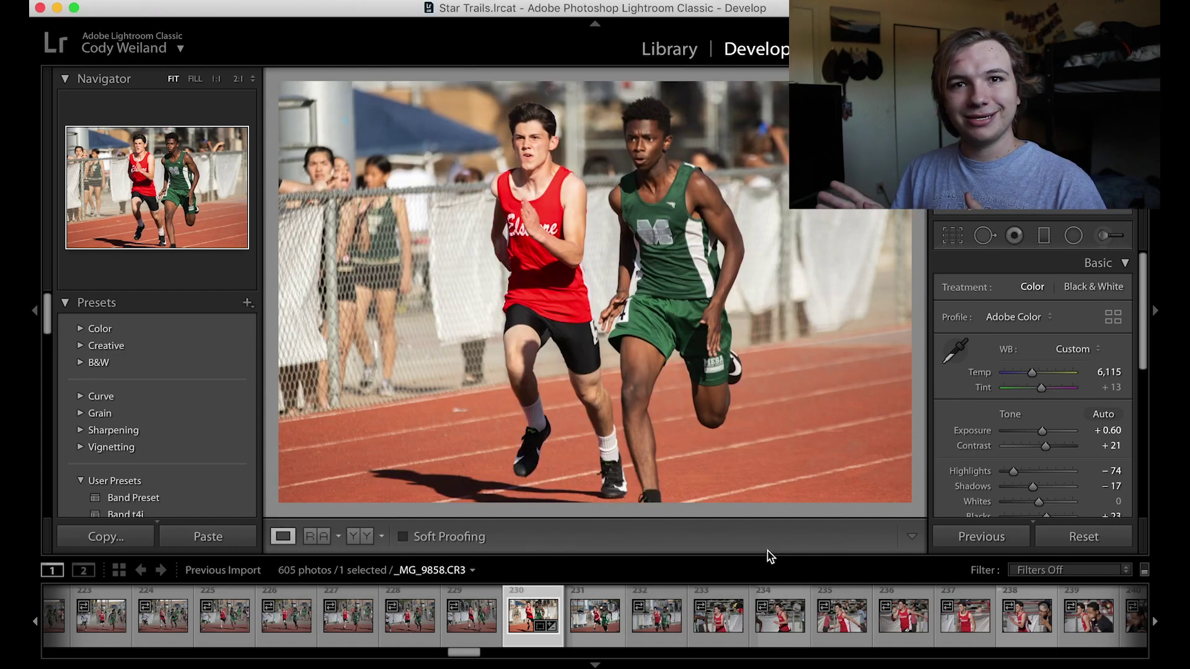
- Select photo _MG_9855.CR3 and apply the Track user preset to it
{"action": "scroll", "coordinate": [125, 424], "scroll_direction": "down", "scroll_amount": 8}
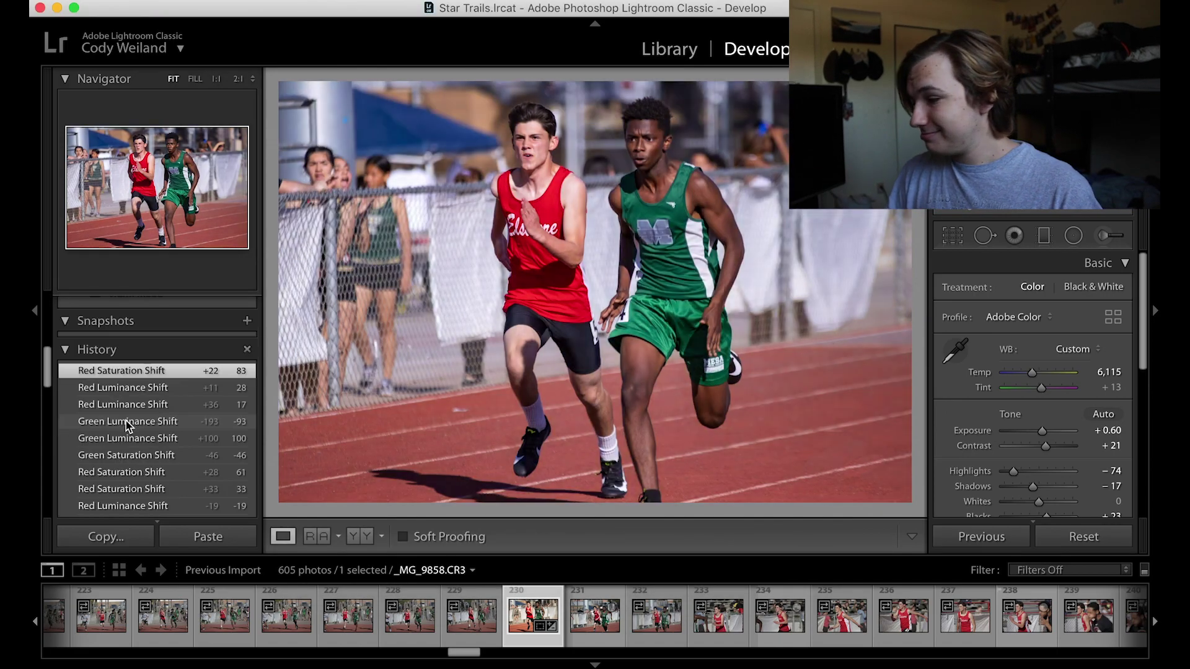
{"action": "scroll", "coordinate": [125, 424], "scroll_direction": "up", "scroll_amount": 4}
{"action": "scroll", "coordinate": [127, 418], "scroll_direction": "up", "scroll_amount": 1}
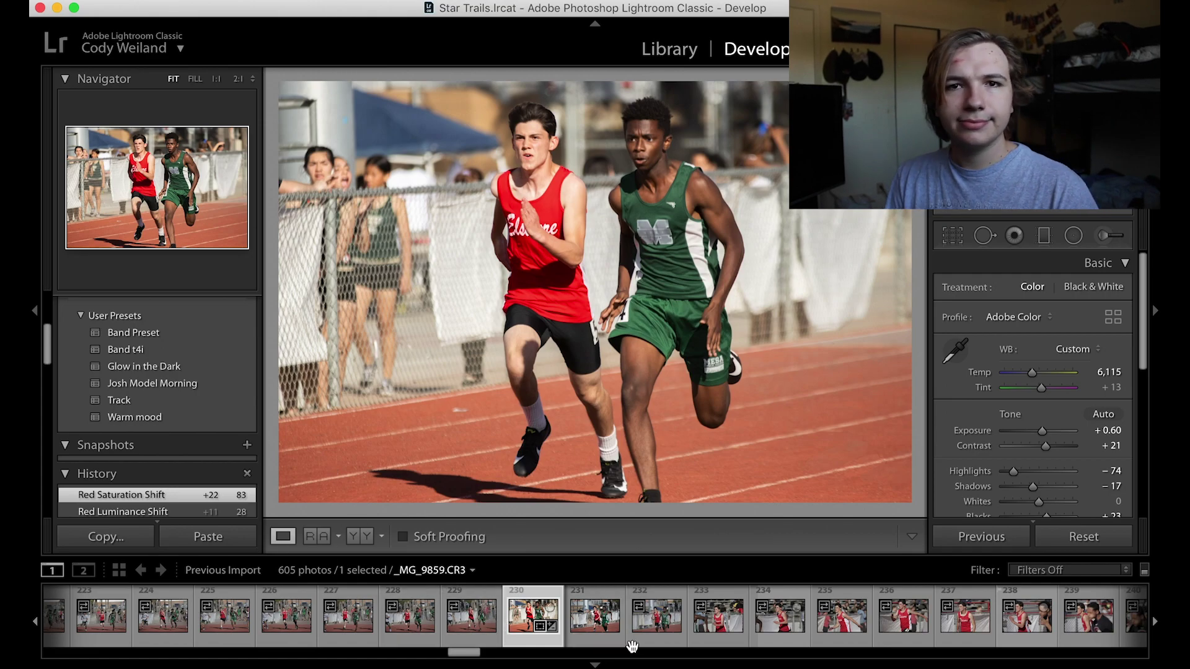
{"action": "left_click", "coordinate": [367, 629]}
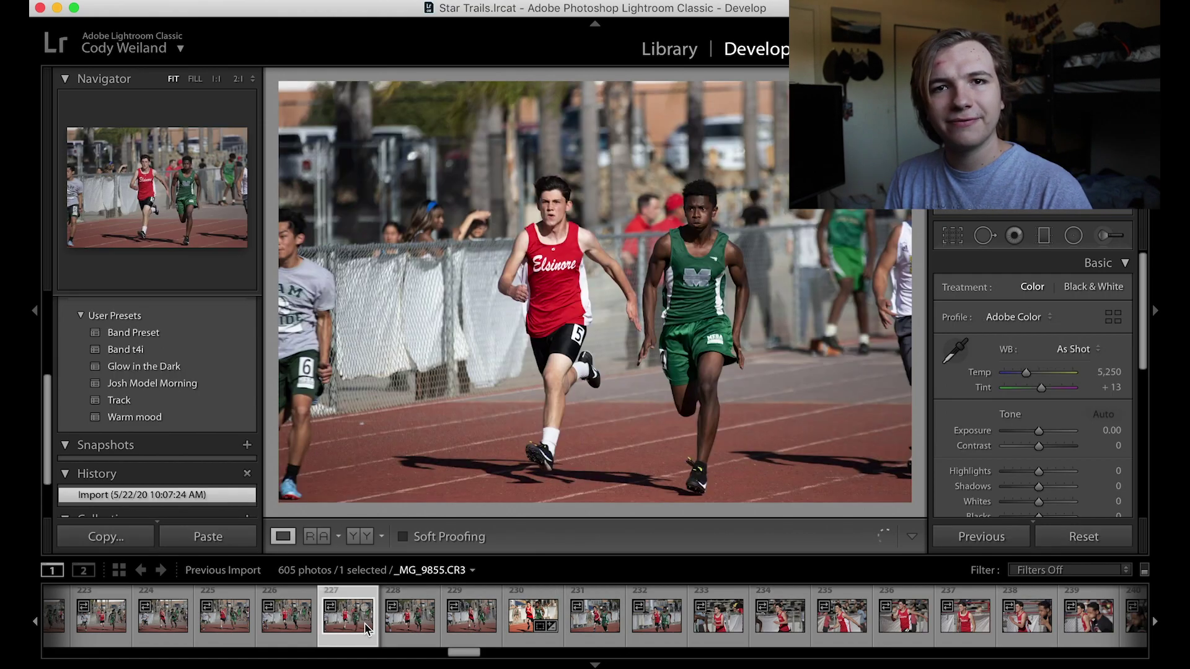
{"action": "left_click", "coordinate": [171, 402]}
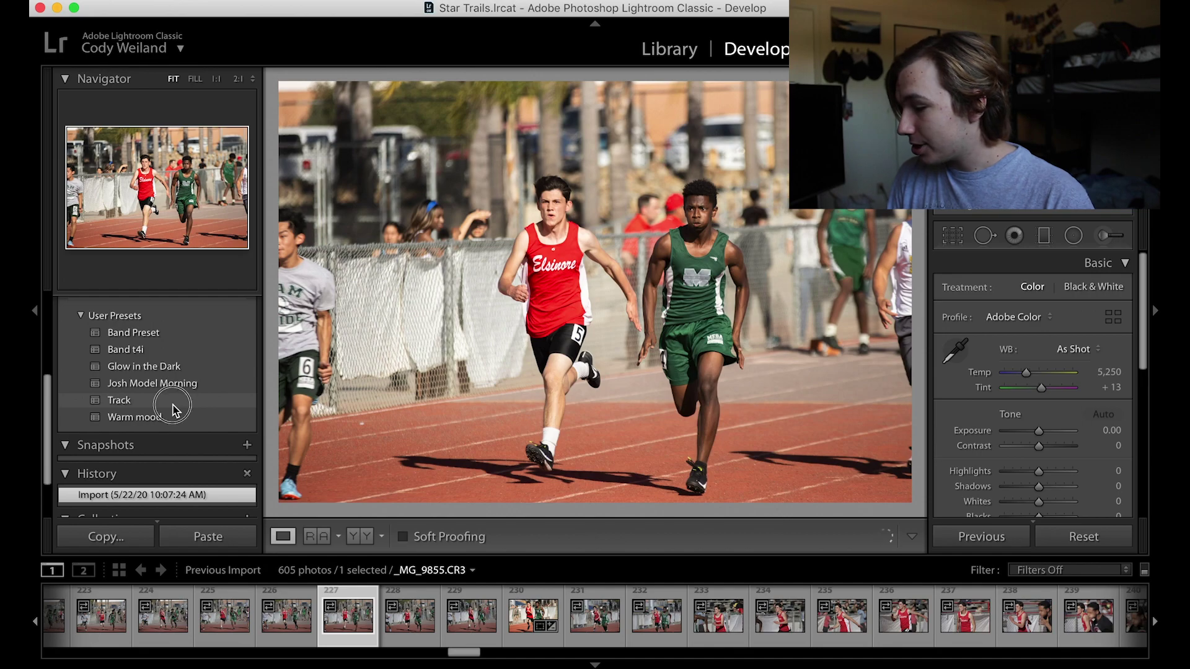
- Crop the photo at its original aspect ratio, tightening the frame around the two lead runners
{"action": "left_click", "coordinate": [952, 236]}
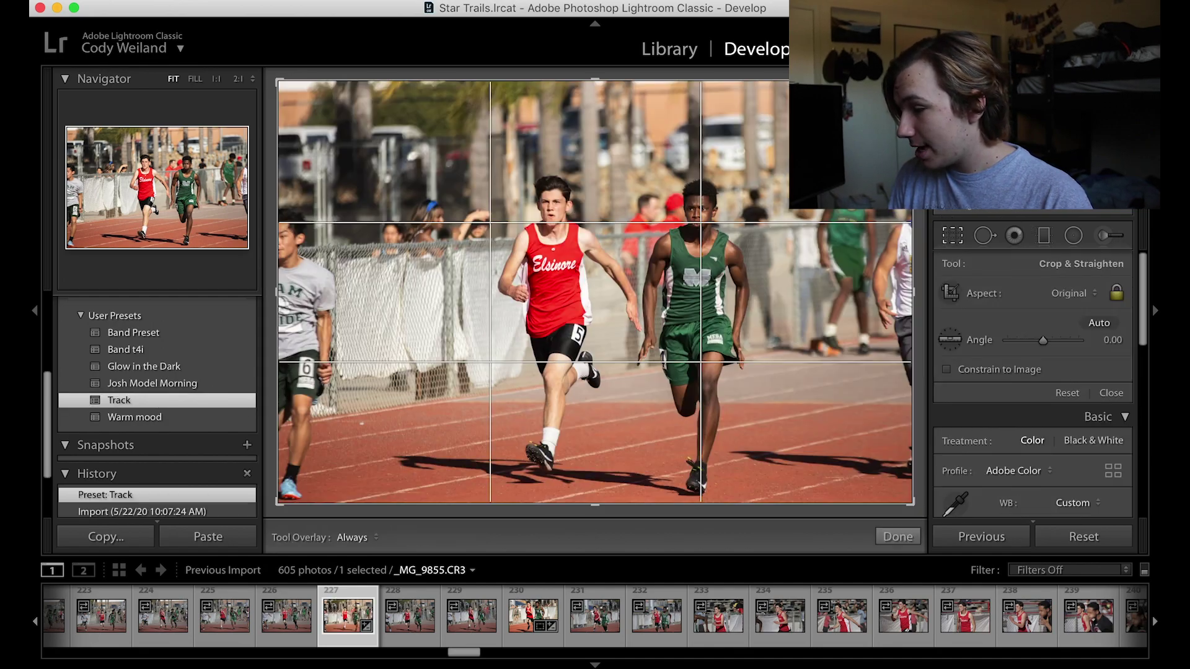
{"action": "left_click_drag", "start_coordinate": [913, 292], "coordinate": [795, 299]}
{"action": "key", "text": "Return"}
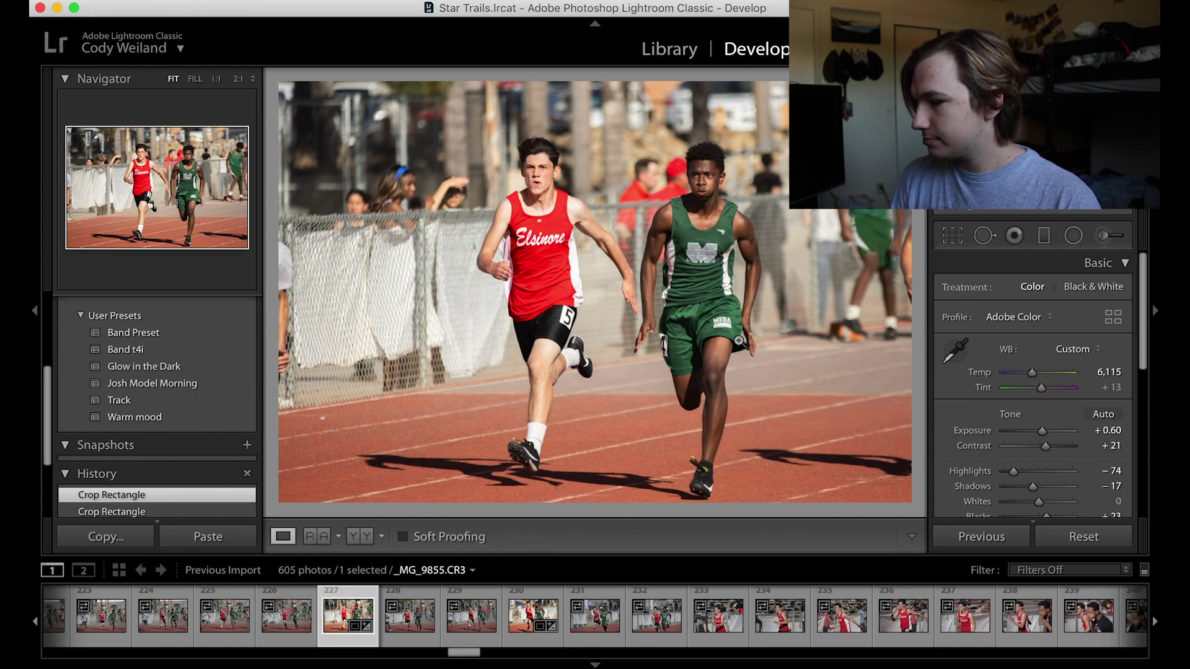
{"action": "left_click", "coordinate": [950, 243]}
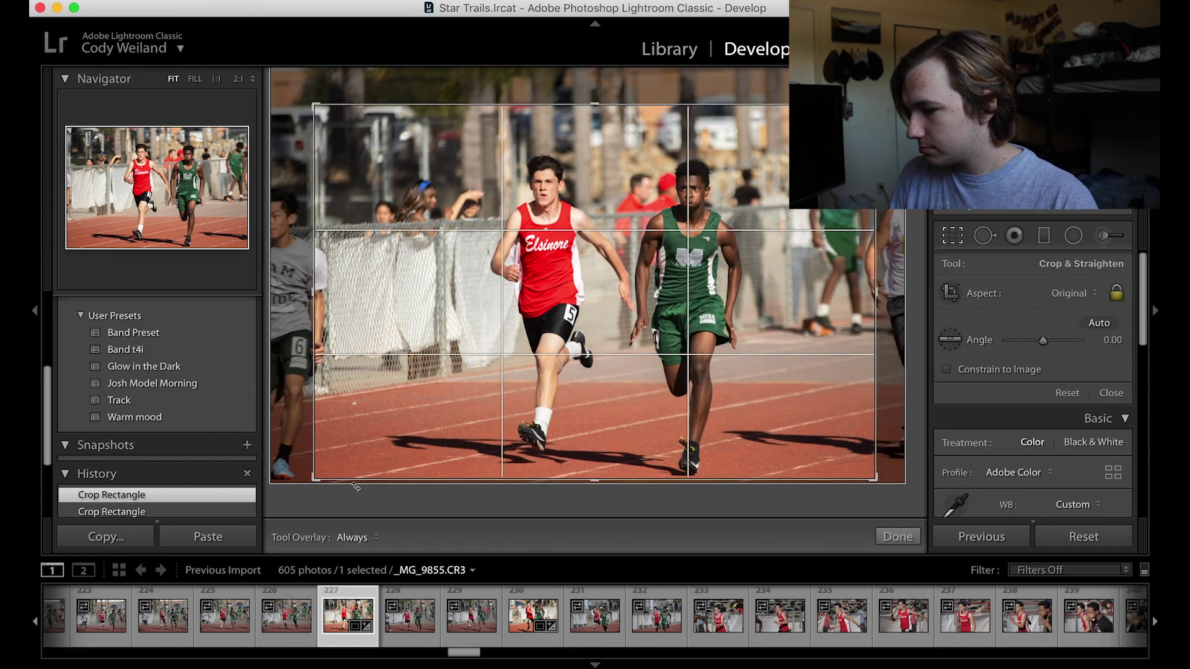
{"action": "left_click_drag", "start_coordinate": [314, 479], "coordinate": [329, 473]}
{"action": "left_click_drag", "start_coordinate": [477, 348], "coordinate": [478, 332]}
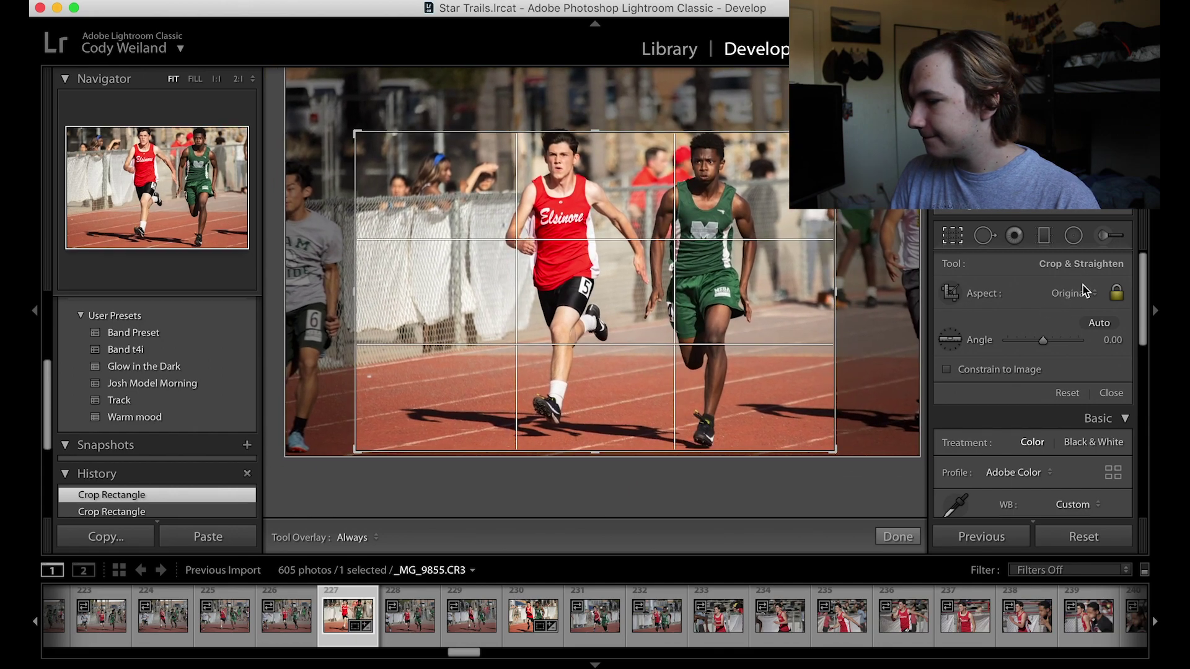
- Change the crop aspect to 4 x 5 / 8 x 10 and reposition the two runners within the frame
{"action": "left_click", "coordinate": [1101, 290]}
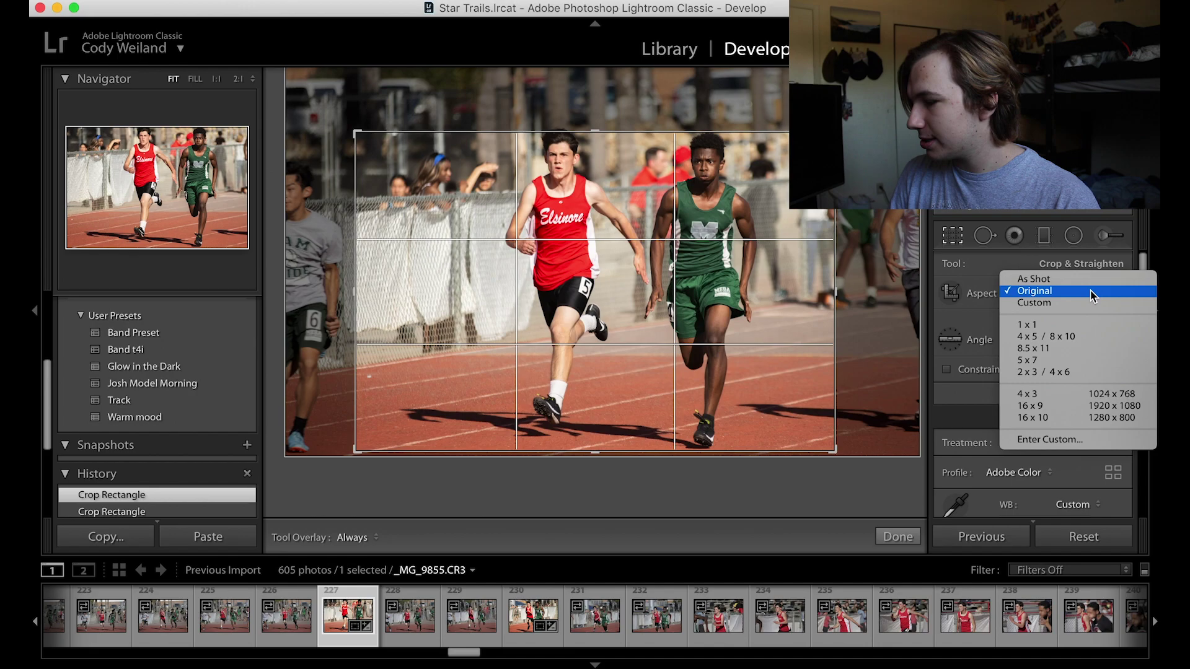
{"action": "left_click", "coordinate": [1077, 341]}
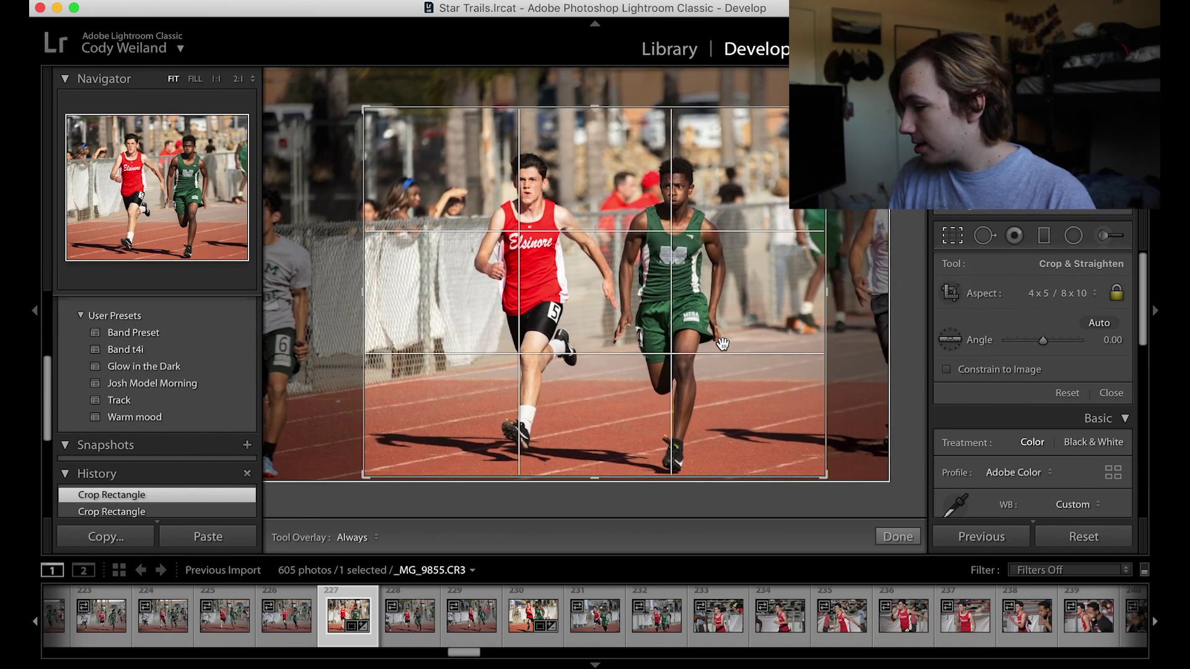
{"action": "mouse_move", "coordinate": [723, 343]}
{"action": "left_mouse_down"}
{"action": "mouse_move", "coordinate": [723, 358]}
{"action": "mouse_move", "coordinate": [709, 351]}
{"action": "mouse_move", "coordinate": [715, 334]}
{"action": "left_mouse_up"}
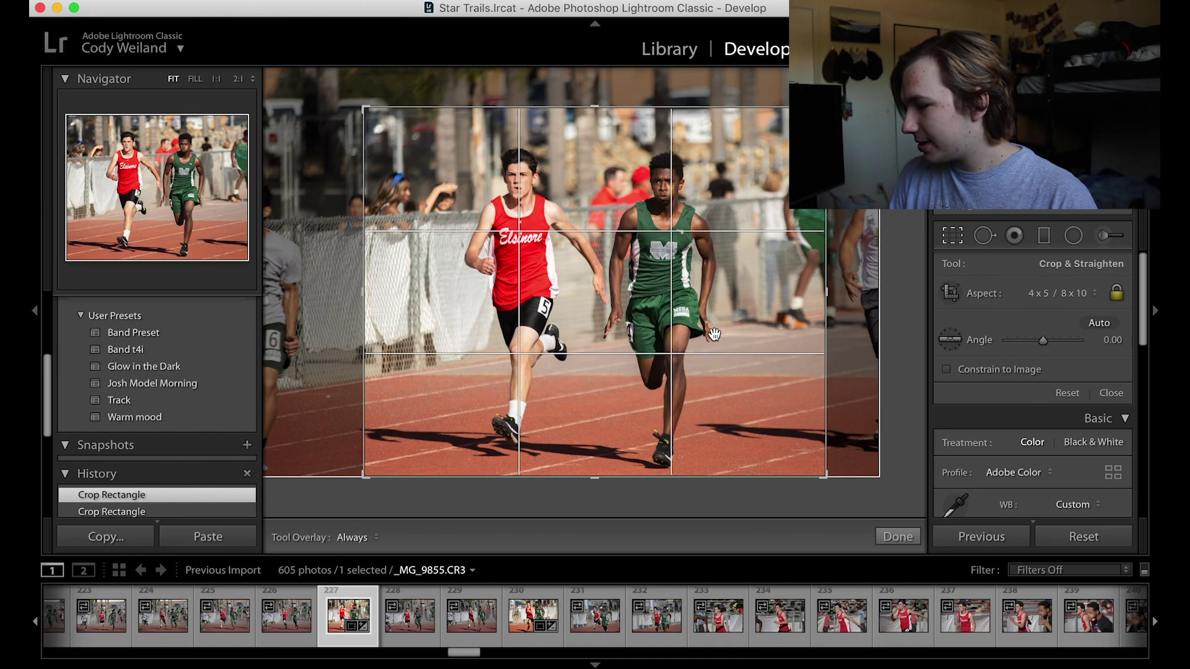
{"action": "key", "text": "Return"}
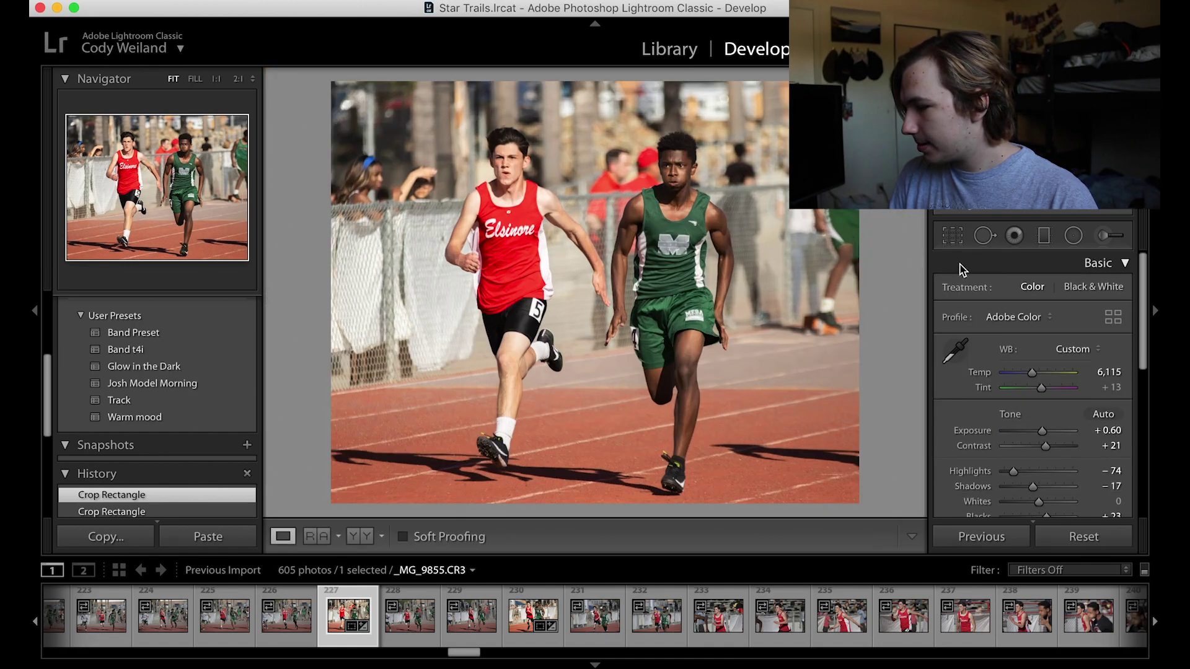
- Reopen the crop, keep the 4 x 5 / 8 x 10 aspect, and set the straighten angle to 0.84
{"action": "left_click", "coordinate": [956, 237]}
{"action": "left_click", "coordinate": [1057, 292]}
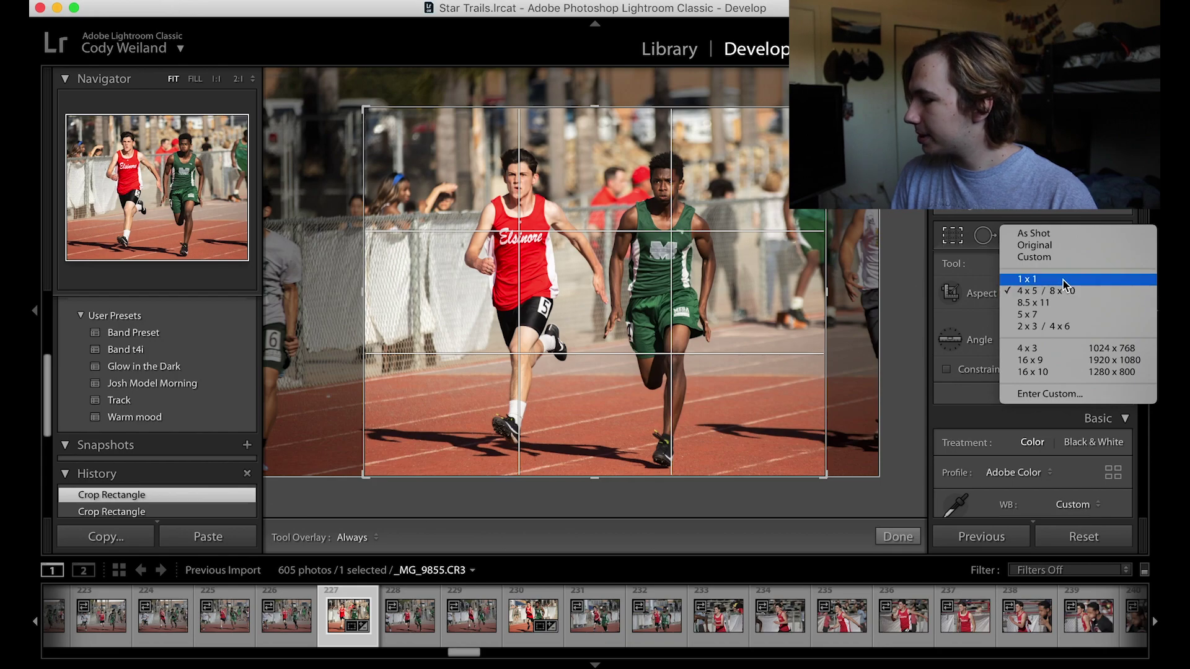
{"action": "left_click", "coordinate": [1055, 295]}
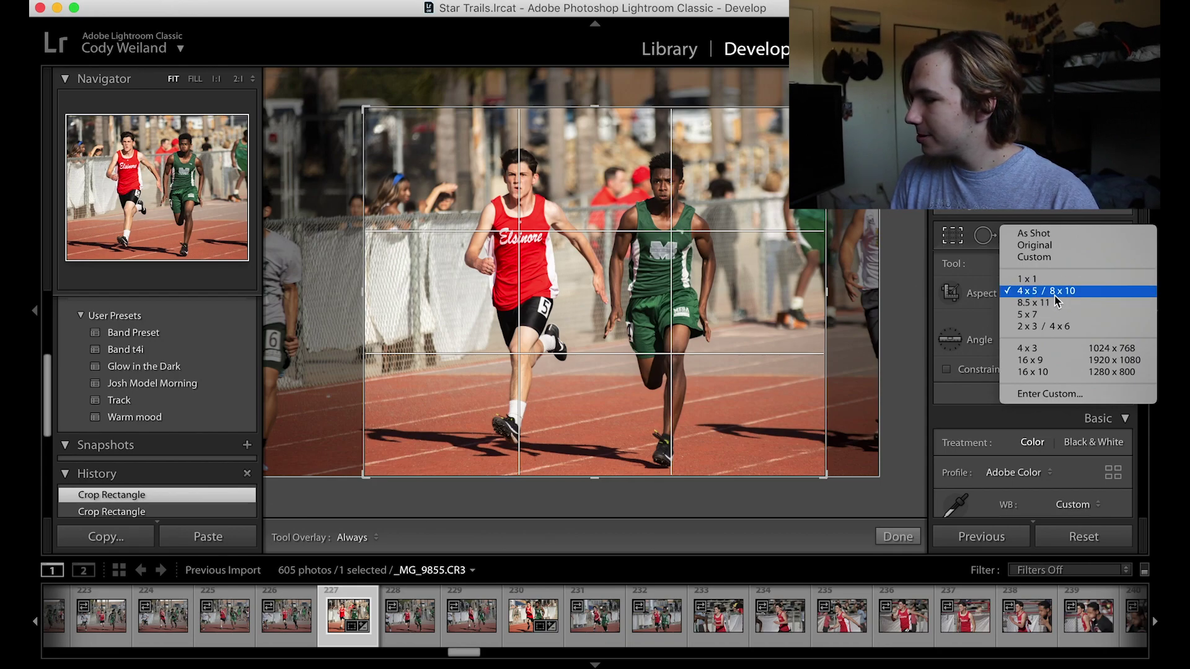
{"action": "mouse_move", "coordinate": [1043, 341]}
{"action": "left_mouse_down"}
{"action": "mouse_move", "coordinate": [1012, 340]}
{"action": "mouse_move", "coordinate": [1074, 340]}
{"action": "mouse_move", "coordinate": [1053, 340]}
{"action": "left_mouse_up"}
{"action": "left_click_drag", "start_coordinate": [799, 186], "coordinate": [776, 152]}
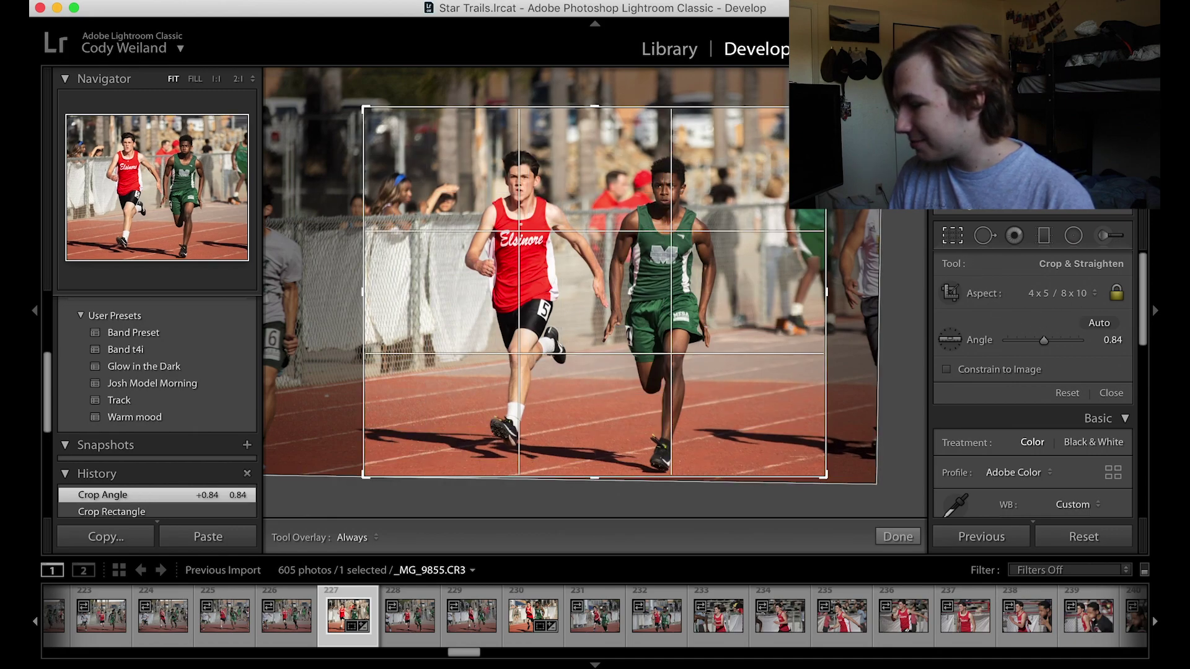
- Switch the crop to portrait orientation and center it on the two runners
{"action": "key", "text": "x"}
{"action": "left_click_drag", "start_coordinate": [718, 185], "coordinate": [644, 188]}
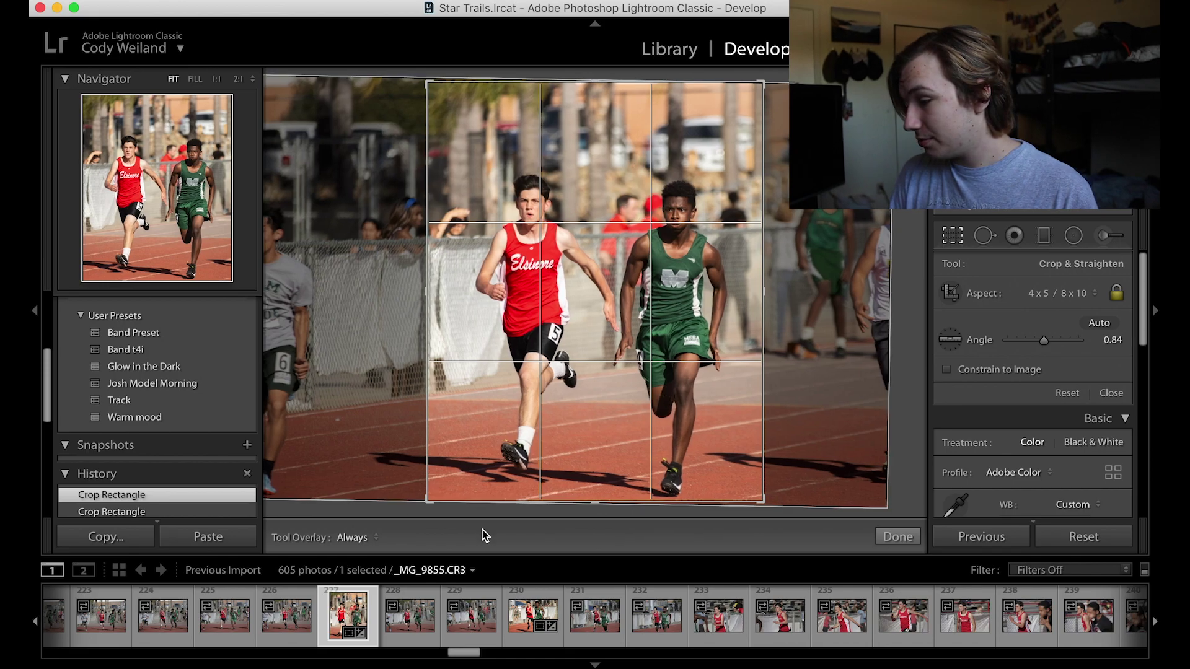
{"action": "key", "text": "Return"}
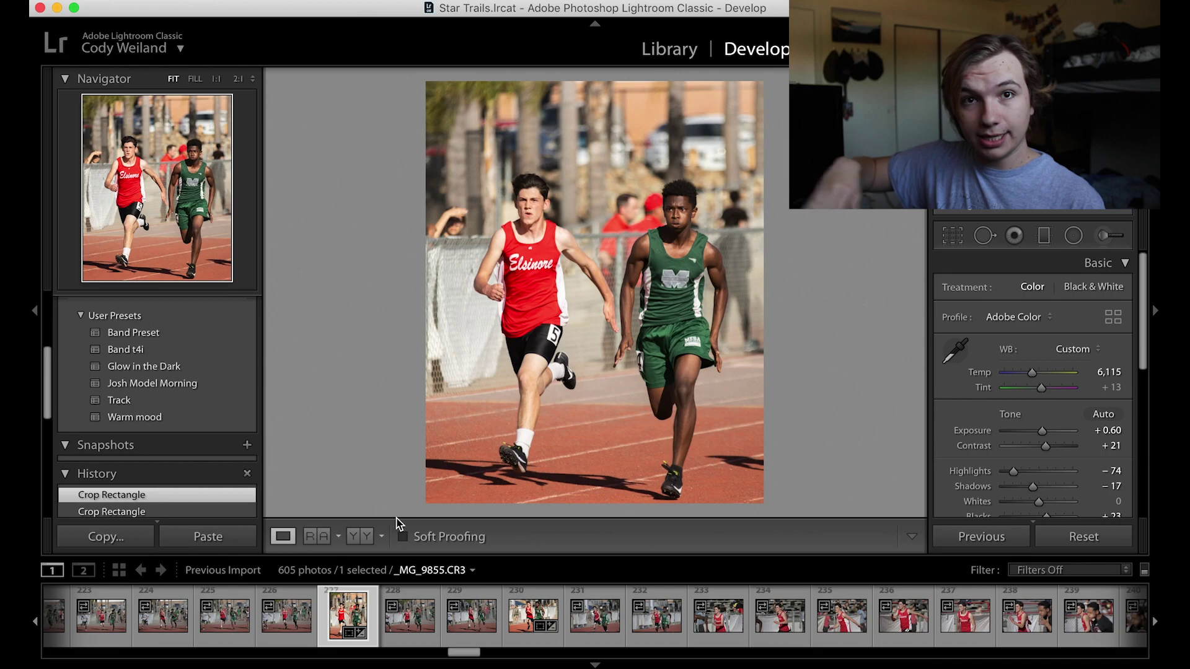
- Select photo _MG_9857.CR3 and apply the Track user preset to it
{"action": "left_click", "coordinate": [413, 632]}
{"action": "left_click", "coordinate": [469, 626]}
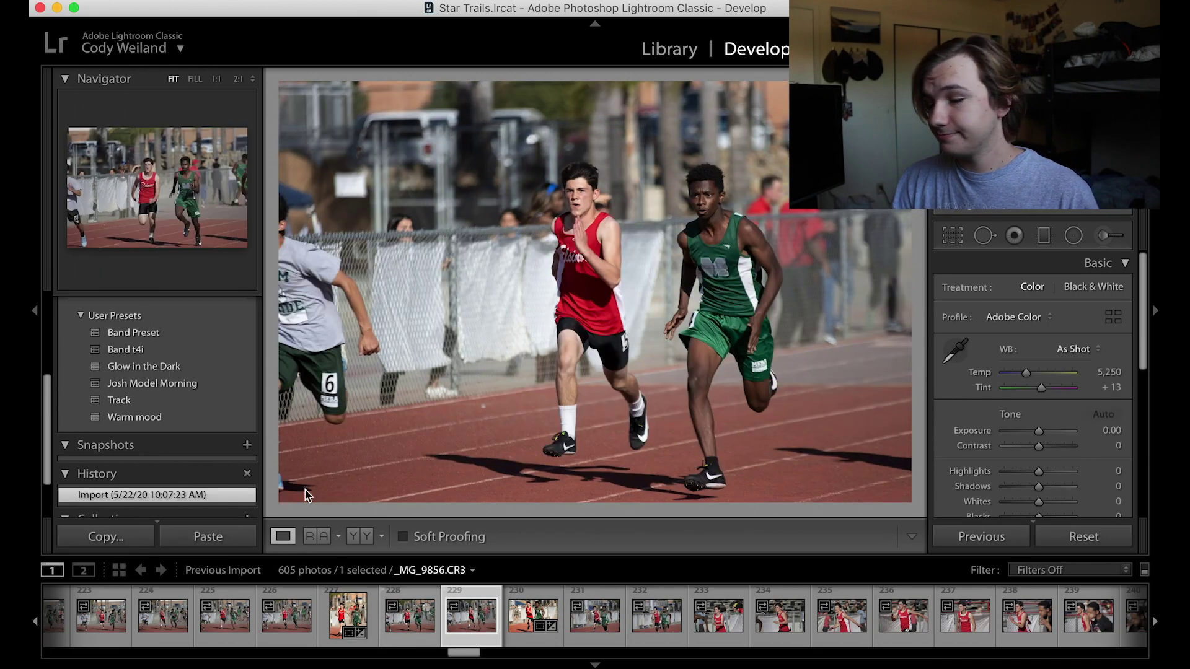
{"action": "left_click", "coordinate": [177, 405]}
- Crop the photo to a portrait frame at the original aspect ratio around the red and green runners
{"action": "left_click", "coordinate": [953, 233]}
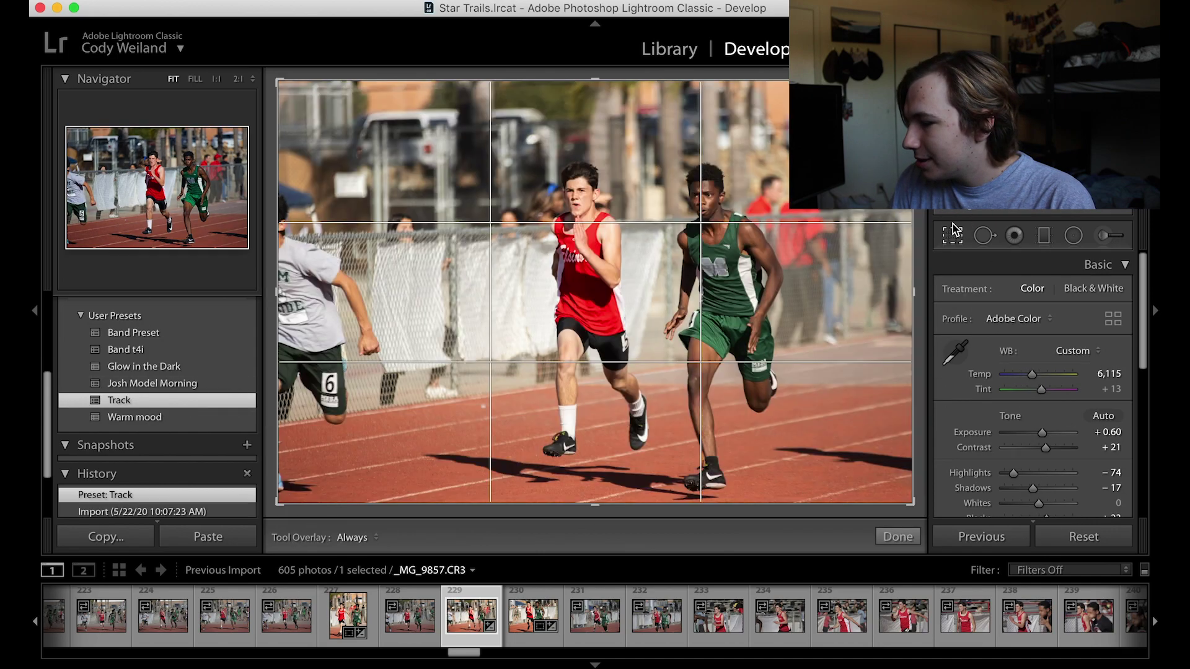
{"action": "left_click_drag", "start_coordinate": [279, 501], "coordinate": [385, 496]}
{"action": "key", "text": "x"}
{"action": "left_click_drag", "start_coordinate": [659, 337], "coordinate": [779, 300]}
{"action": "left_click_drag", "start_coordinate": [627, 308], "coordinate": [616, 308]}
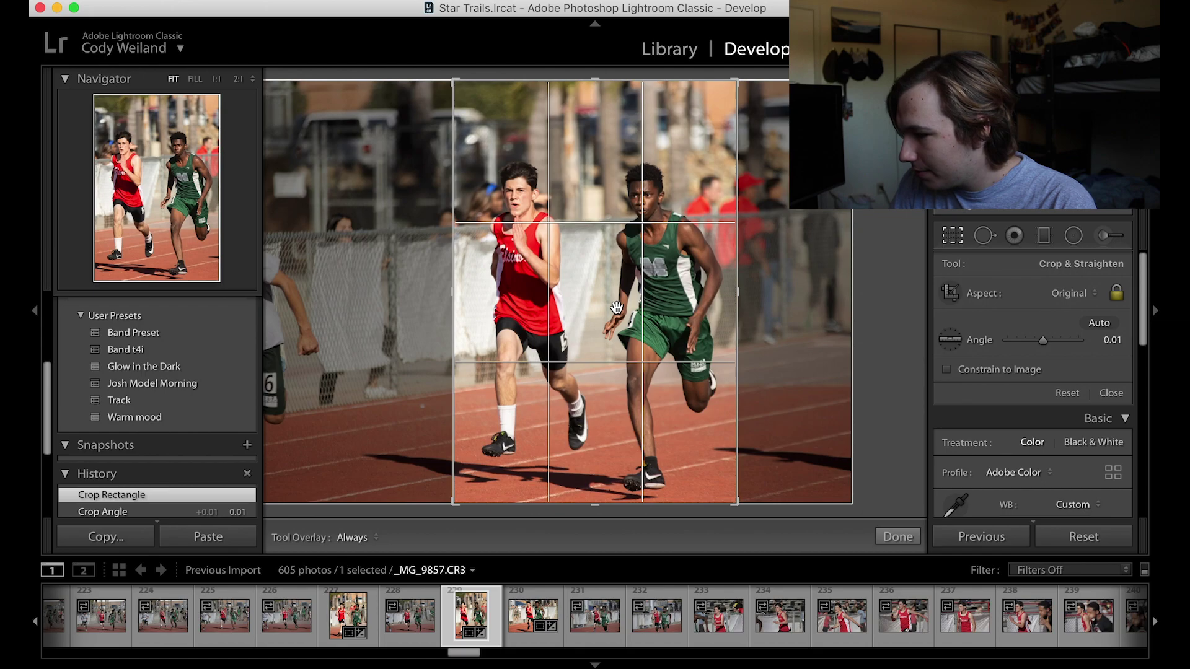
{"action": "key", "text": "Return"}
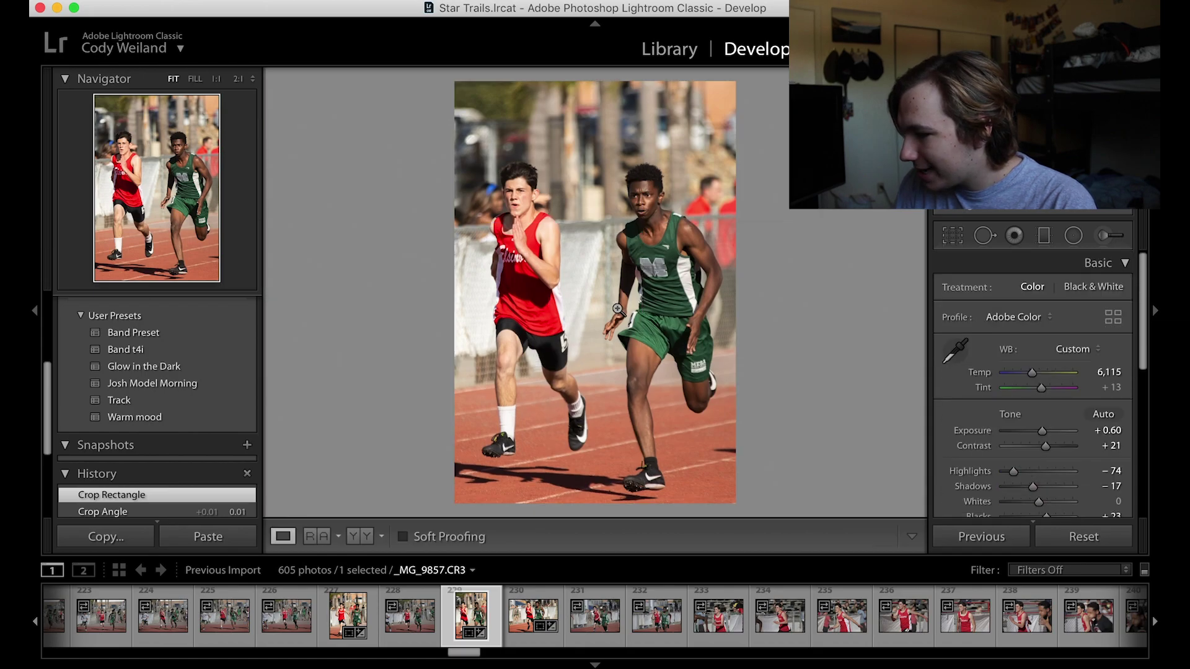
- Find the three-runner photo _MG_9829.CR3 in the filmstrip and apply the Track user preset to it
{"action": "left_click_drag", "start_coordinate": [464, 652], "coordinate": [404, 652]}
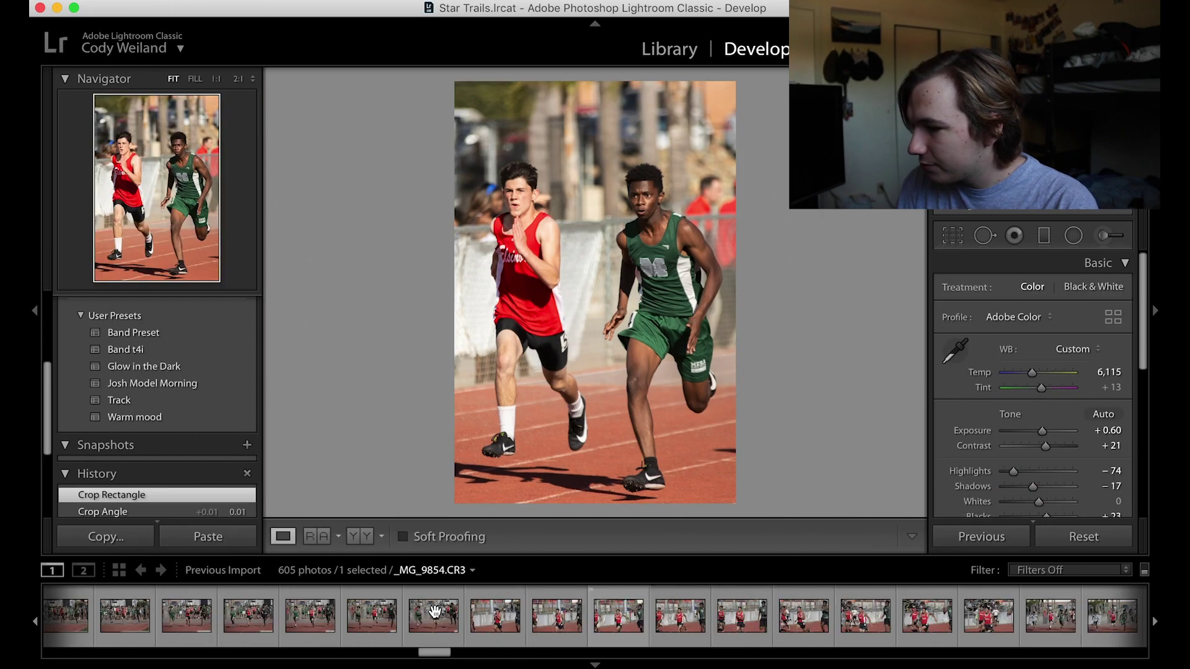
{"action": "left_click", "coordinate": [437, 616]}
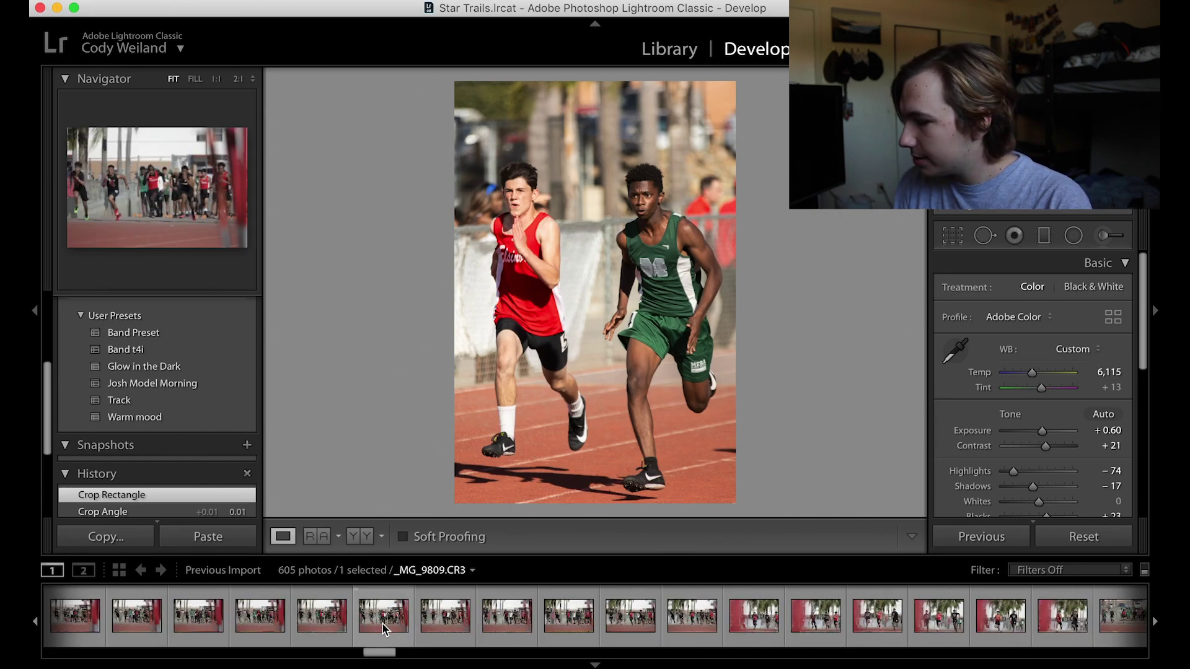
{"action": "left_click", "coordinate": [524, 615]}
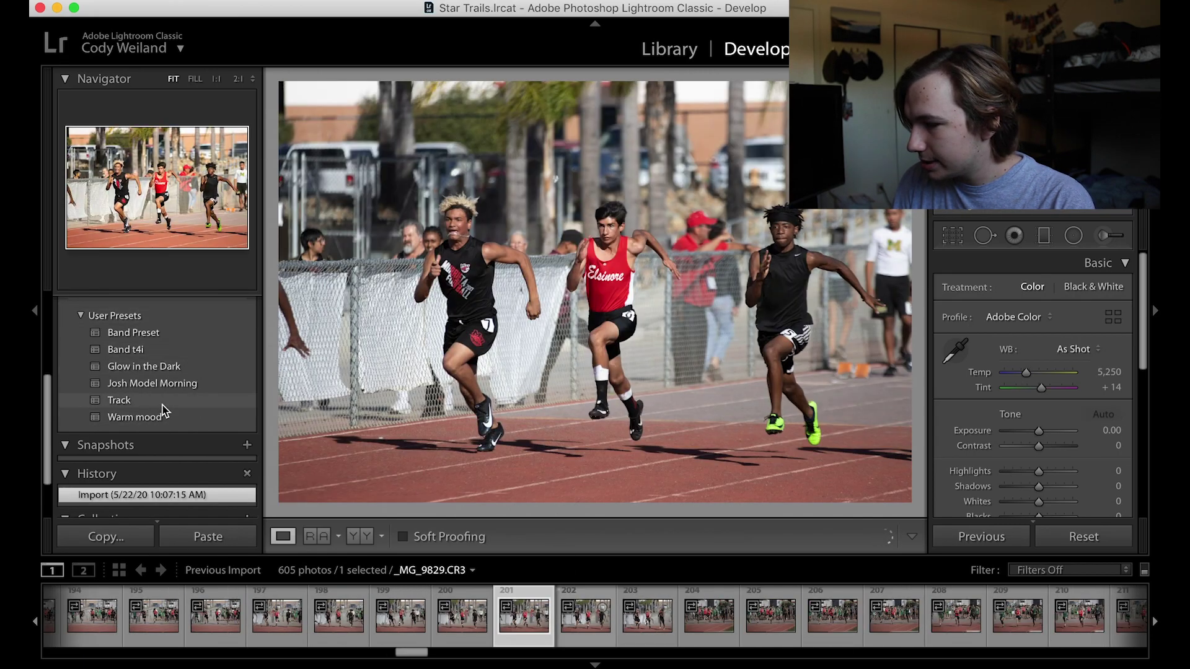
{"action": "left_click", "coordinate": [162, 404]}
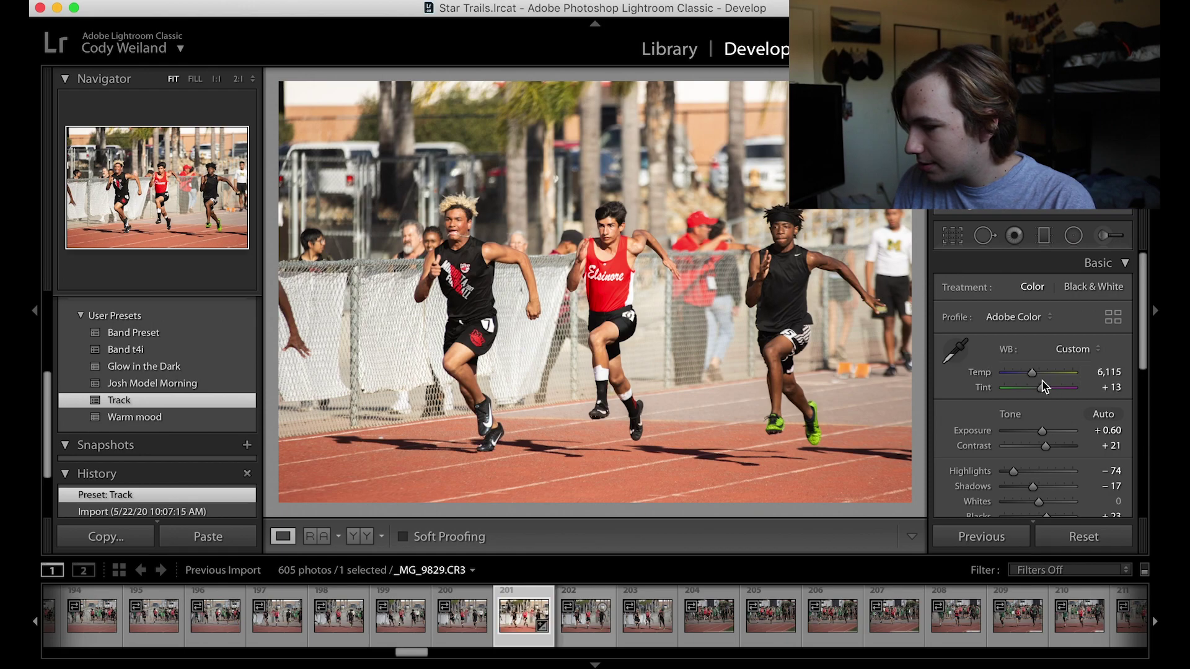
- Try a temperature of 5,987 over the Track preset, and replace the look with the Band Preset
{"action": "left_click_drag", "start_coordinate": [1036, 378], "coordinate": [1033, 375]}
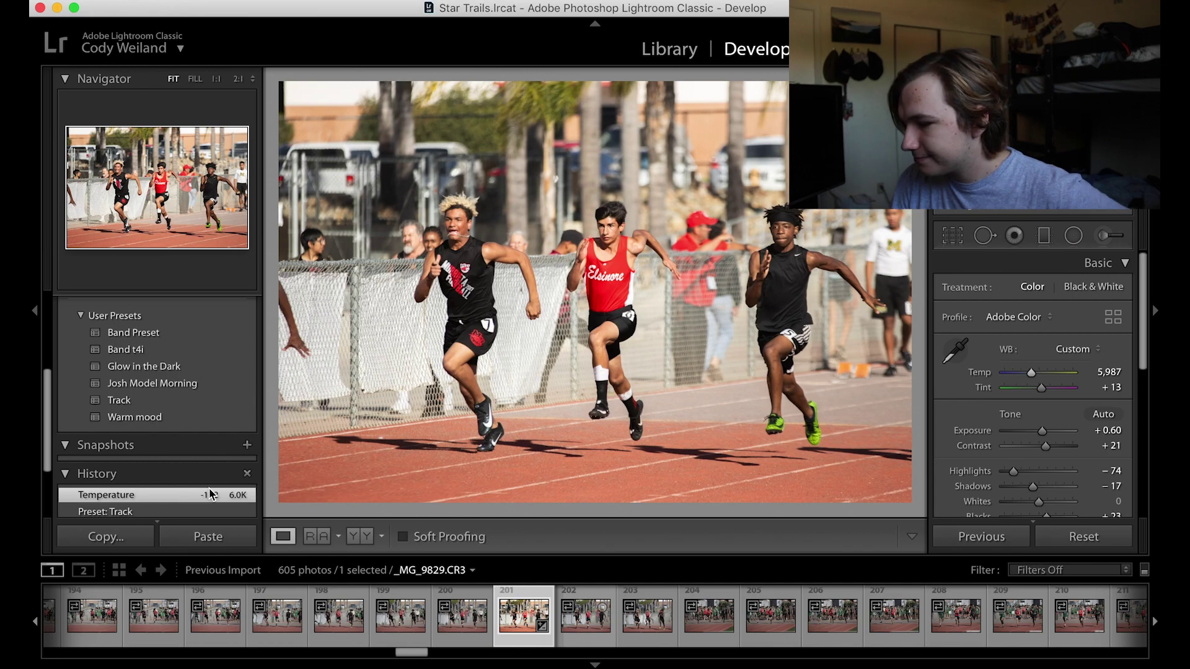
{"action": "left_click", "coordinate": [119, 400]}
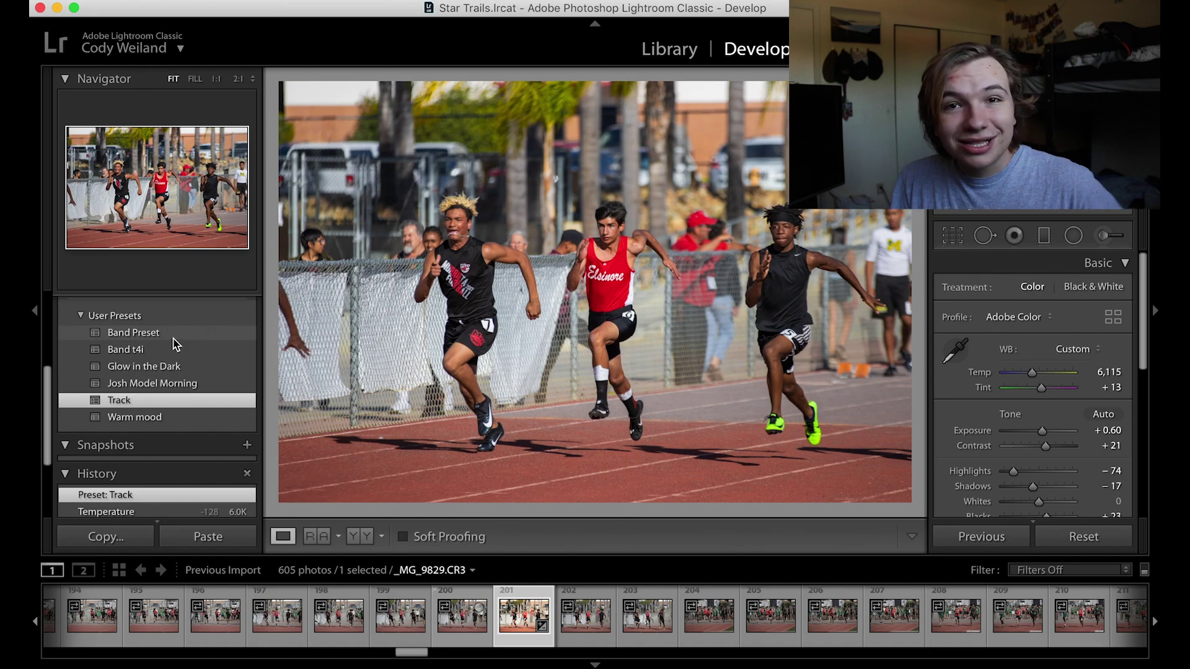
{"action": "left_click", "coordinate": [173, 337]}
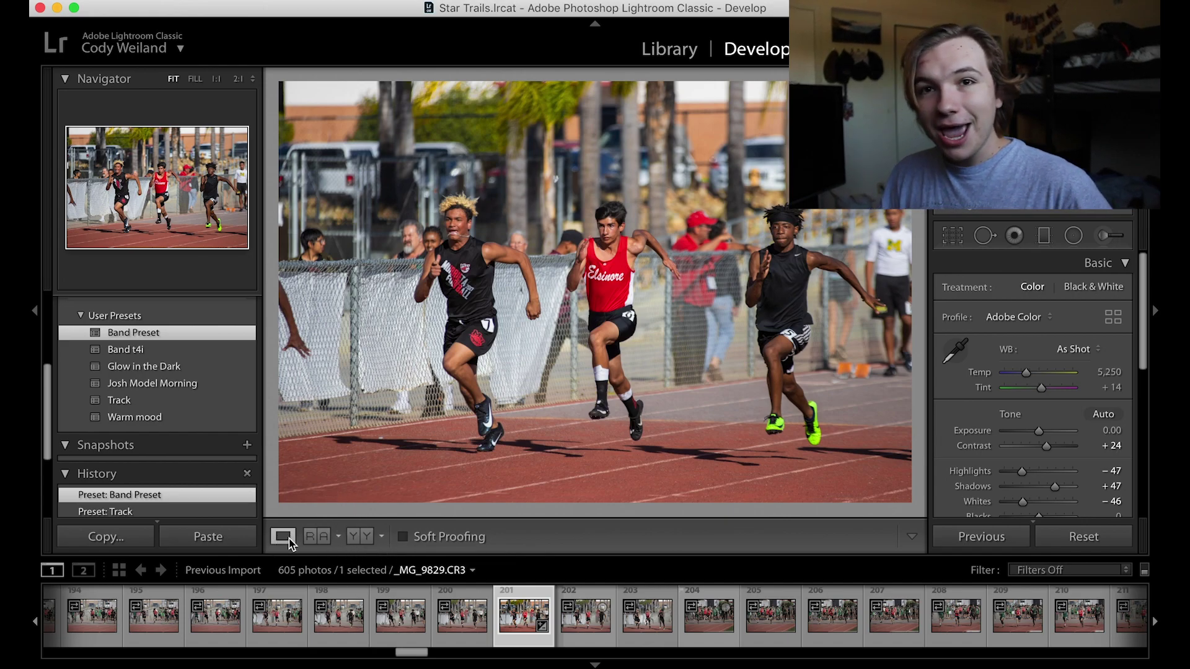
- Compare the photo before and after the edit in side-by-side and split views
{"action": "left_click", "coordinate": [361, 538]}
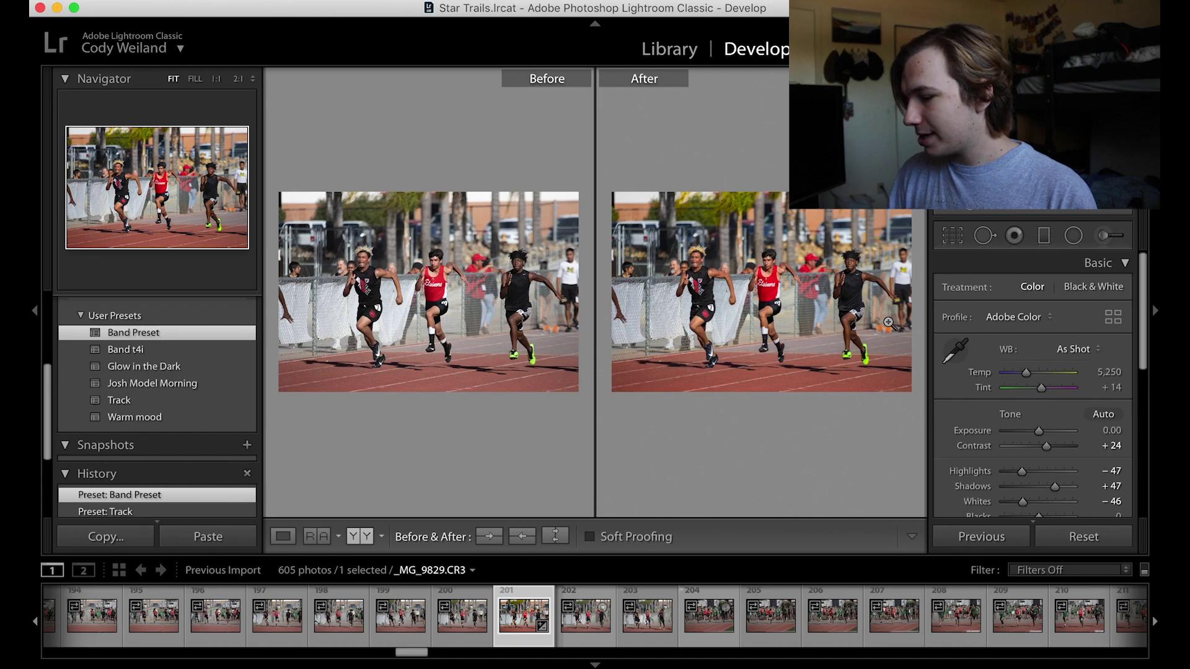
{"action": "left_click", "coordinate": [369, 540]}
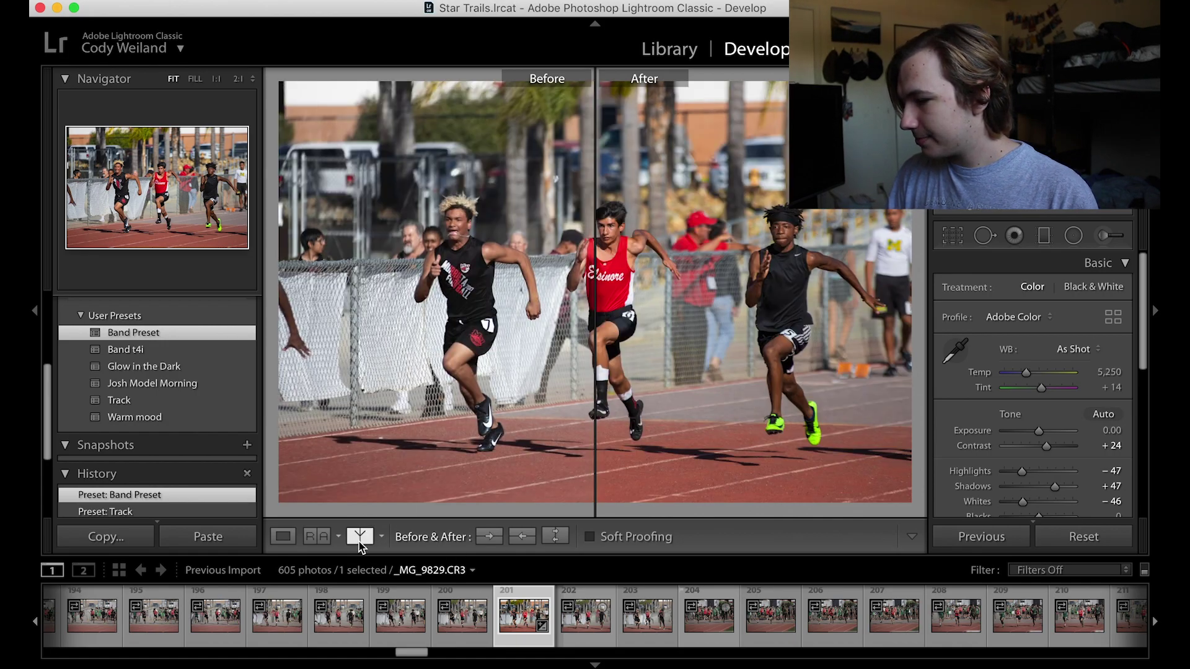
{"action": "left_click", "coordinate": [382, 537]}
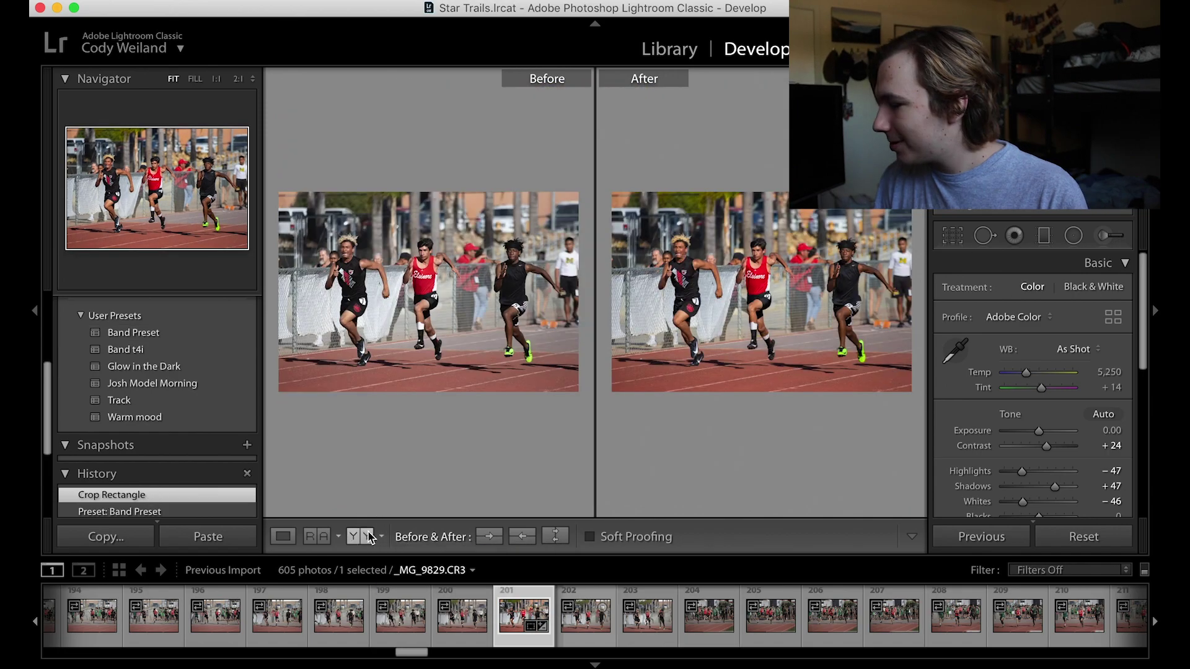
- Review the Basic and HSL adjustments while viewing the photo in a split before-and-after comparison, and collapse the Basic settings
{"action": "left_click", "coordinate": [366, 536]}
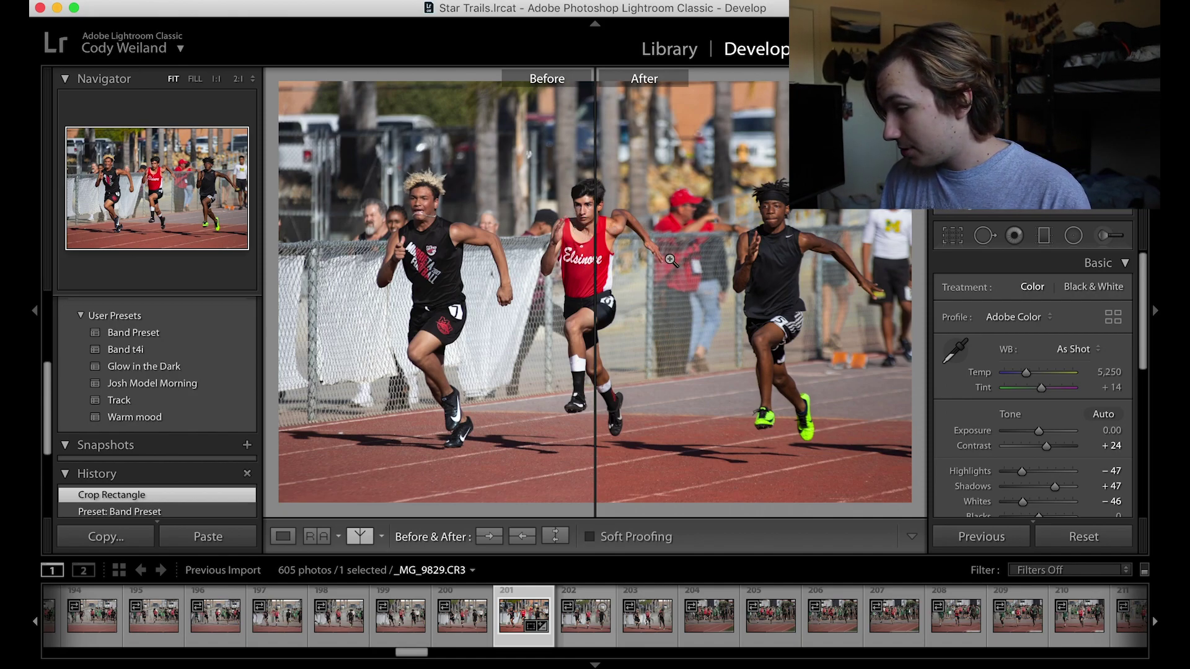
{"action": "scroll", "coordinate": [1081, 431], "scroll_direction": "down", "scroll_amount": 2}
{"action": "scroll", "coordinate": [1081, 430], "scroll_direction": "down", "scroll_amount": 3}
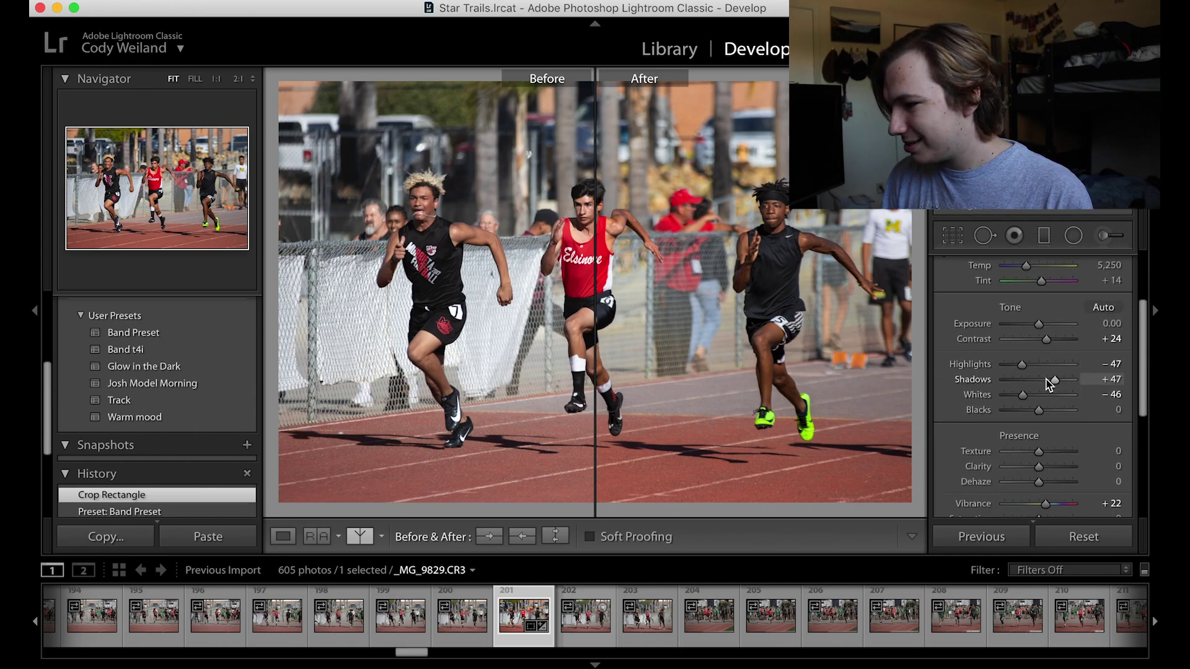
{"action": "scroll", "coordinate": [1065, 498], "scroll_direction": "down", "scroll_amount": 4}
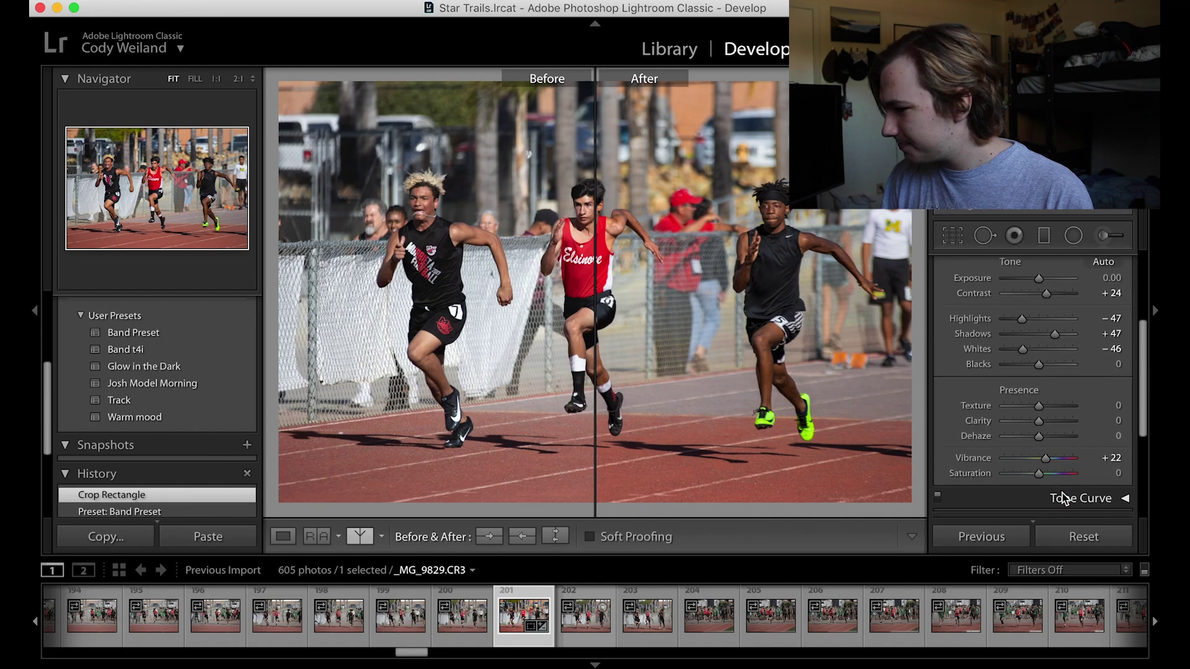
{"action": "scroll", "coordinate": [1102, 427], "scroll_direction": "down", "scroll_amount": 2}
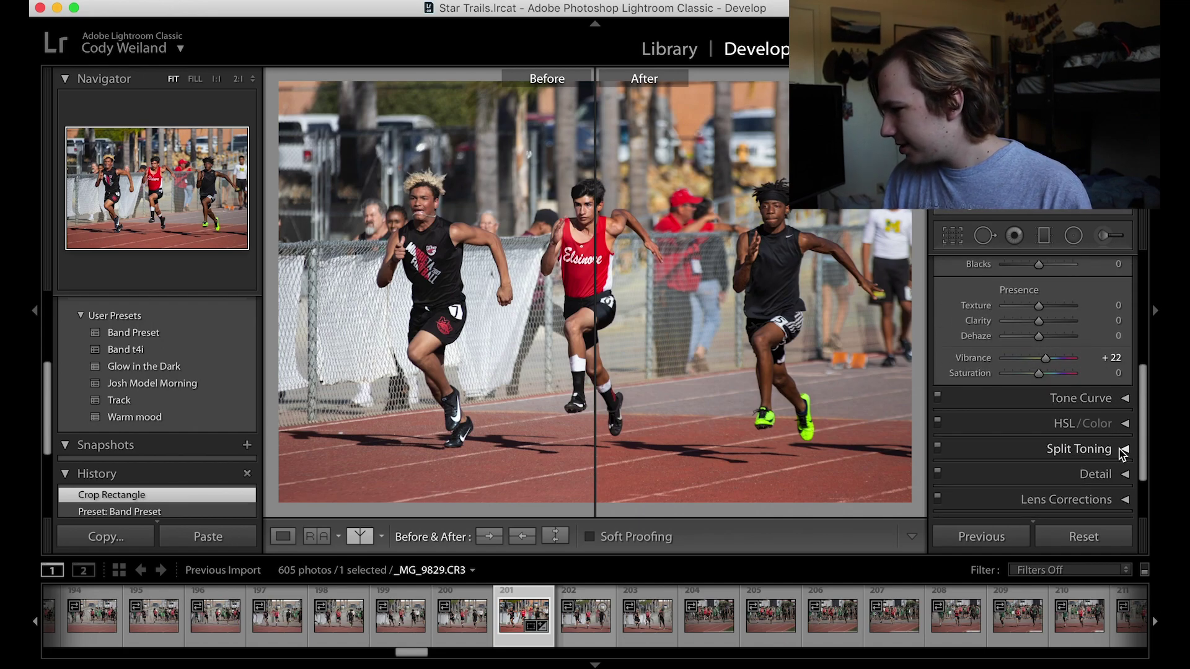
{"action": "left_click", "coordinate": [1123, 425]}
{"action": "scroll", "coordinate": [1122, 421], "scroll_direction": "up", "scroll_amount": 3}
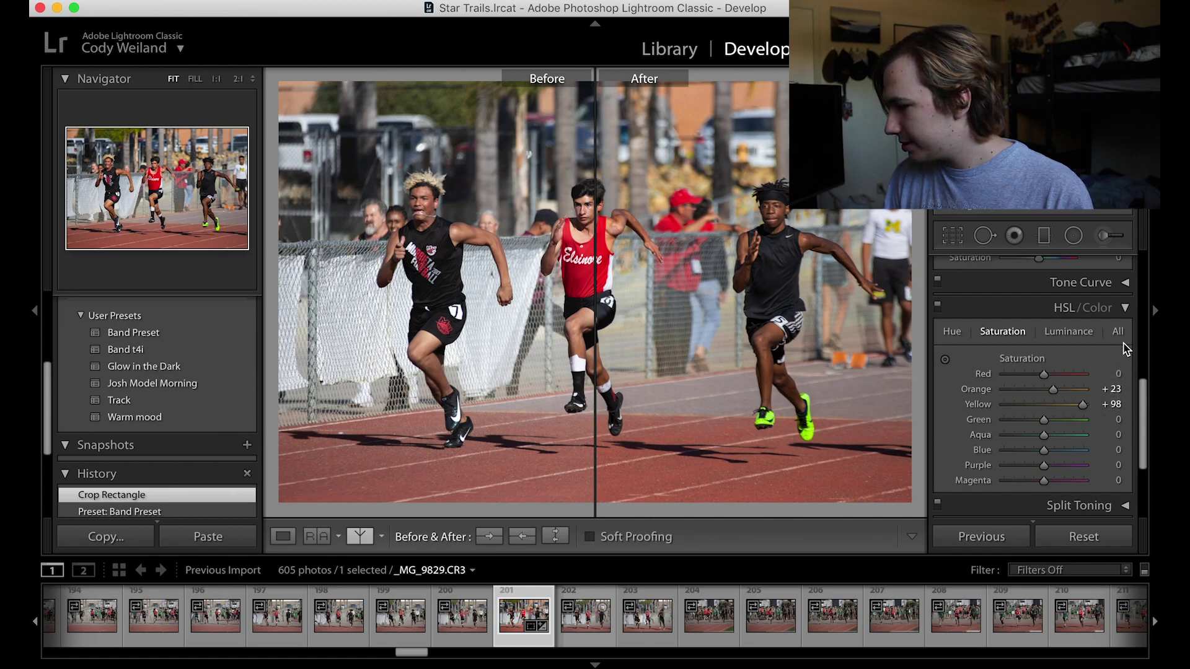
{"action": "scroll", "coordinate": [1122, 313], "scroll_direction": "up", "scroll_amount": 5}
{"action": "scroll", "coordinate": [1122, 313], "scroll_direction": "up", "scroll_amount": 2}
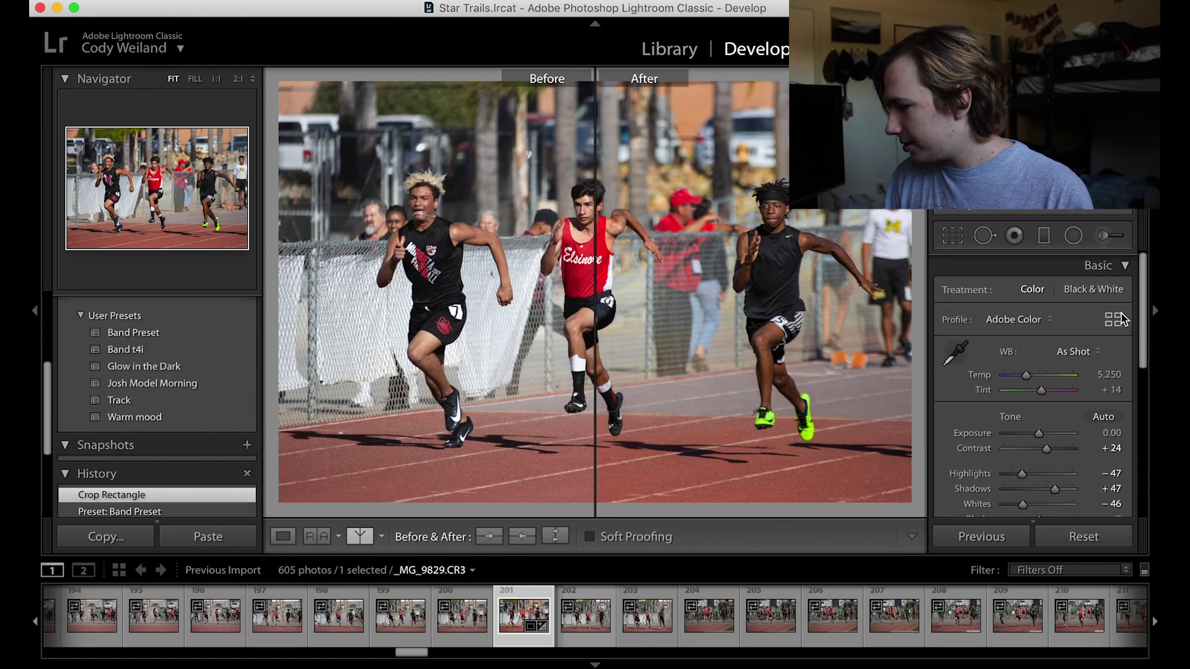
{"action": "left_click", "coordinate": [1116, 263]}
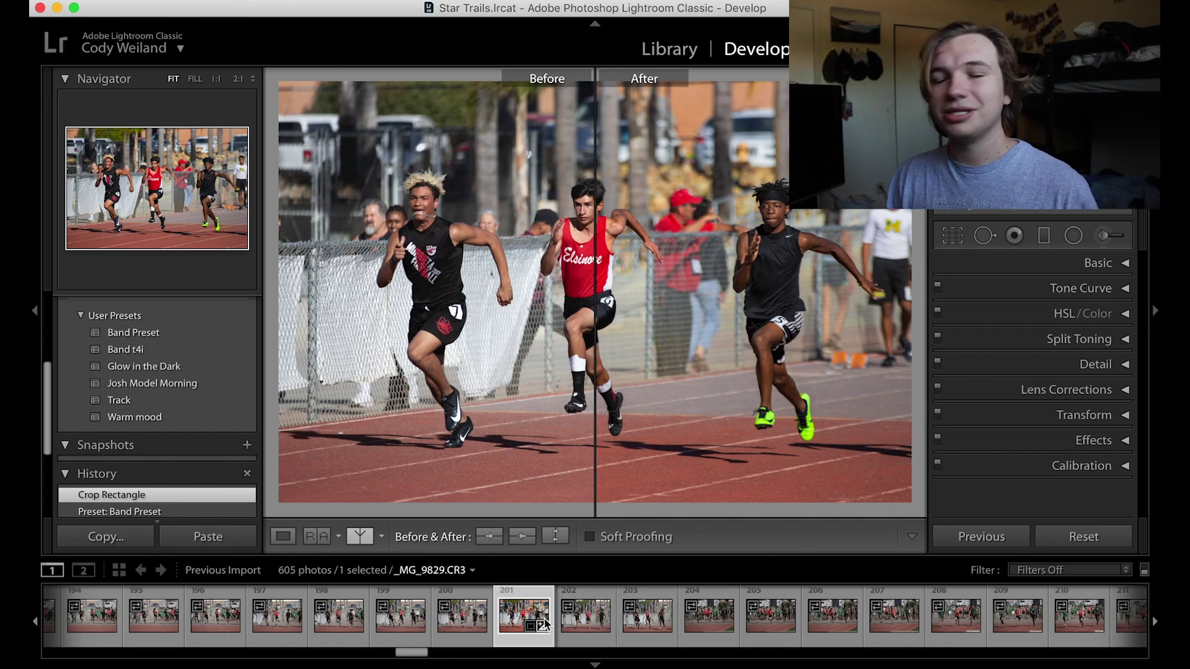
- Create a virtual copy of the three-runner photo _MG_9829.CR3
{"action": "right_click", "coordinate": [521, 614]}
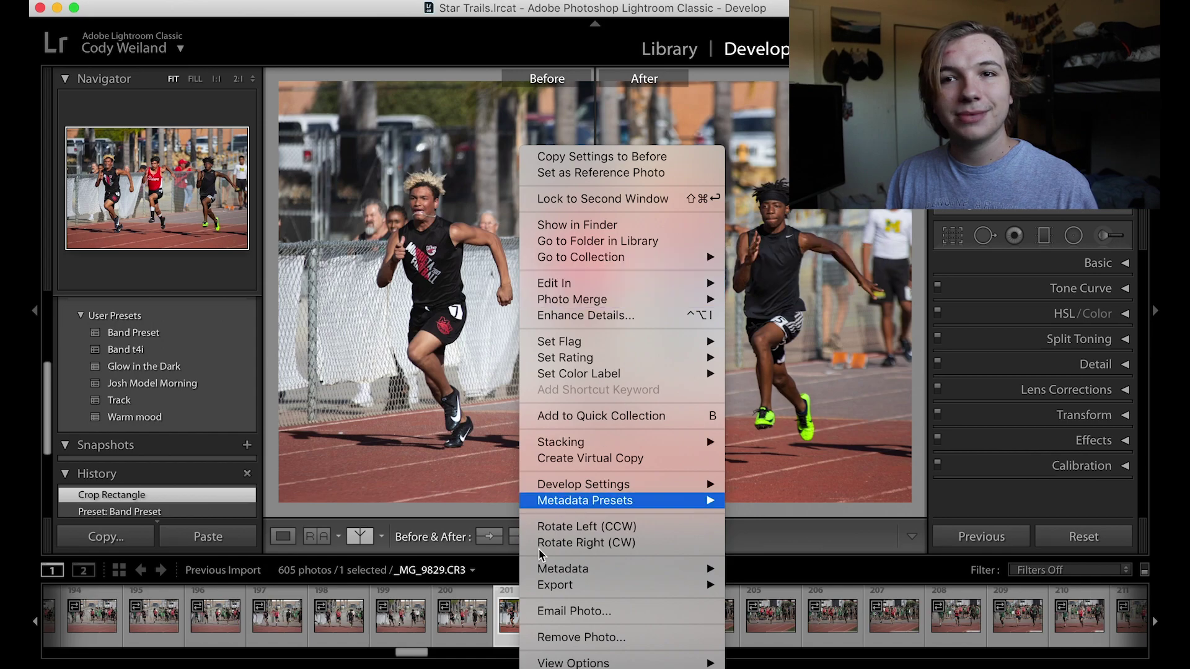
{"action": "left_click", "coordinate": [512, 627]}
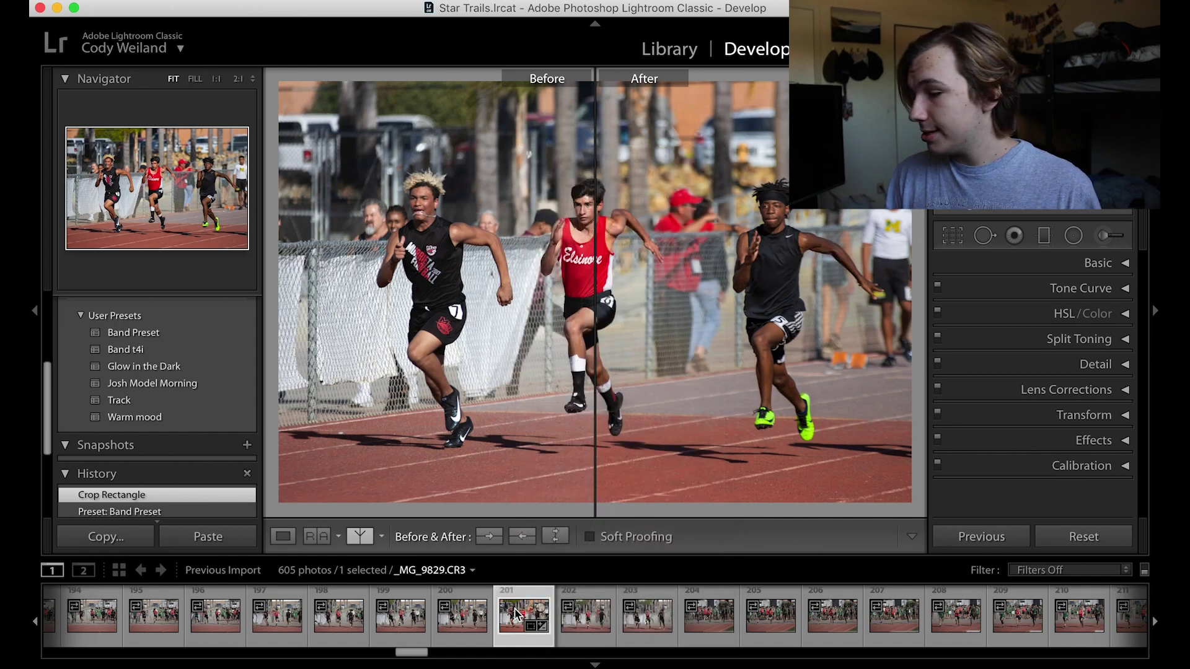
{"action": "right_click", "coordinate": [518, 613]}
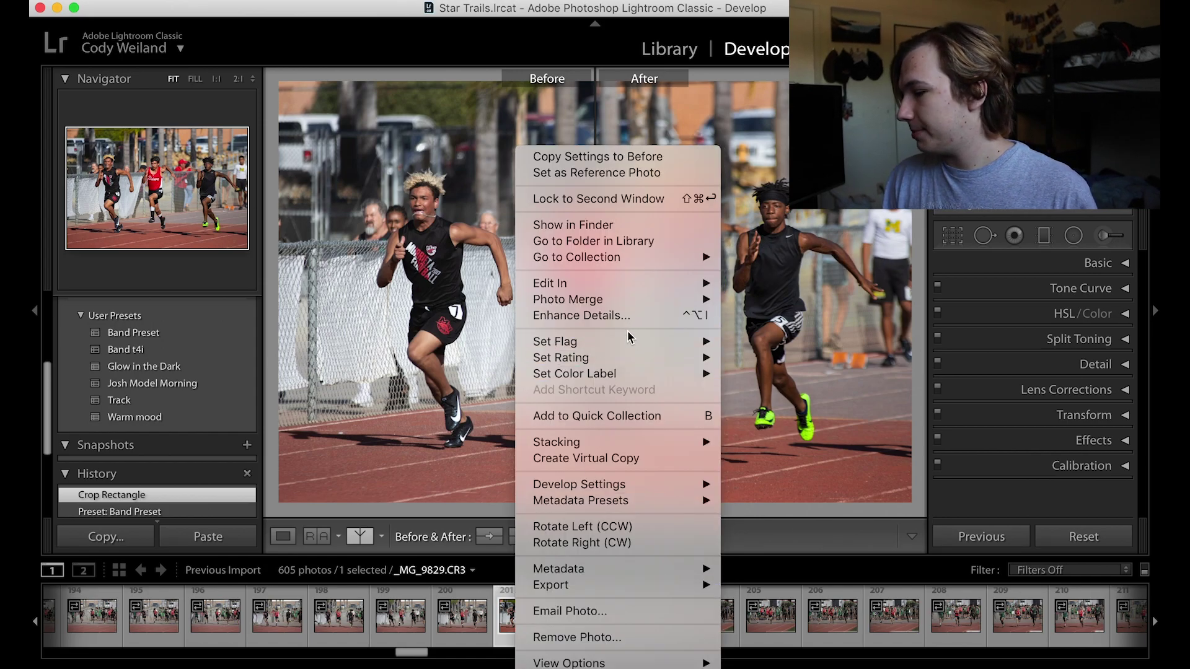
{"action": "left_click", "coordinate": [646, 461]}
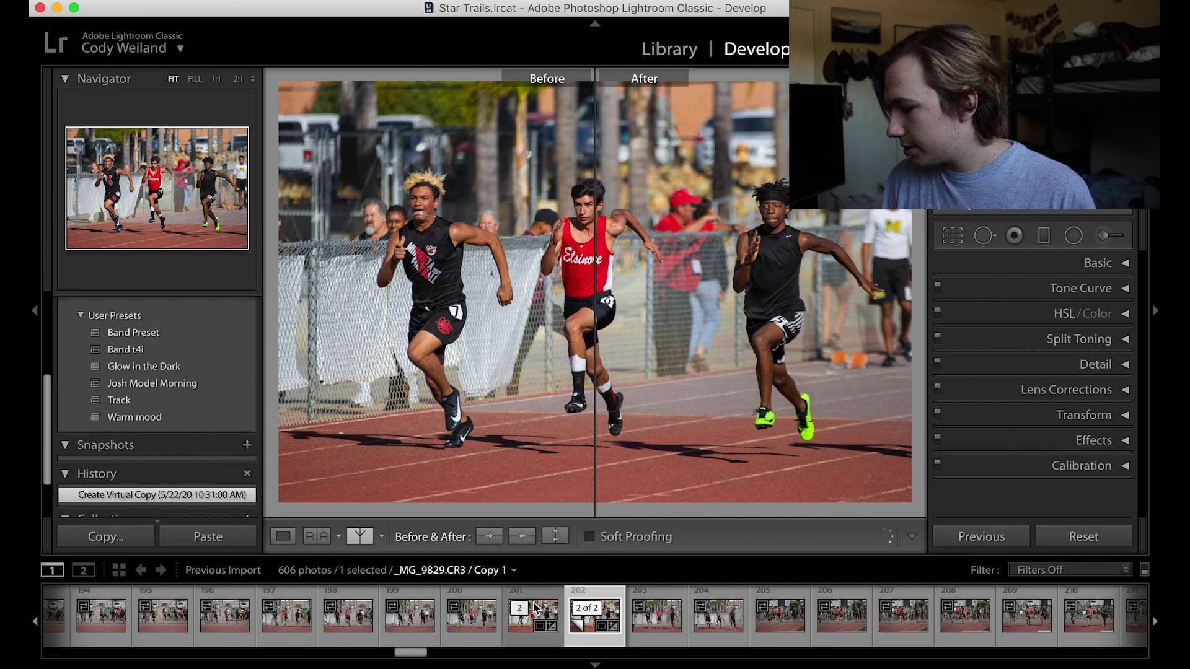
- Inspect the original and its virtual copy in turn, ending the before-and-after comparison and returning to the single-photo view
{"action": "left_click", "coordinate": [550, 627]}
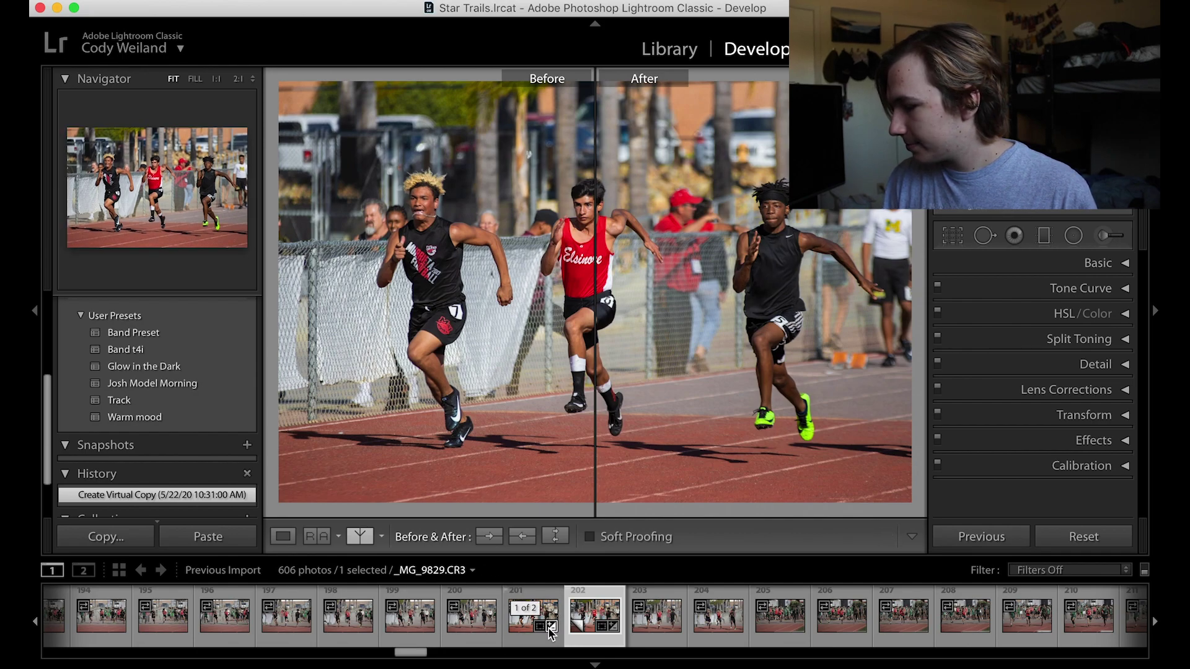
{"action": "left_click", "coordinate": [546, 617]}
{"action": "left_click", "coordinate": [576, 616]}
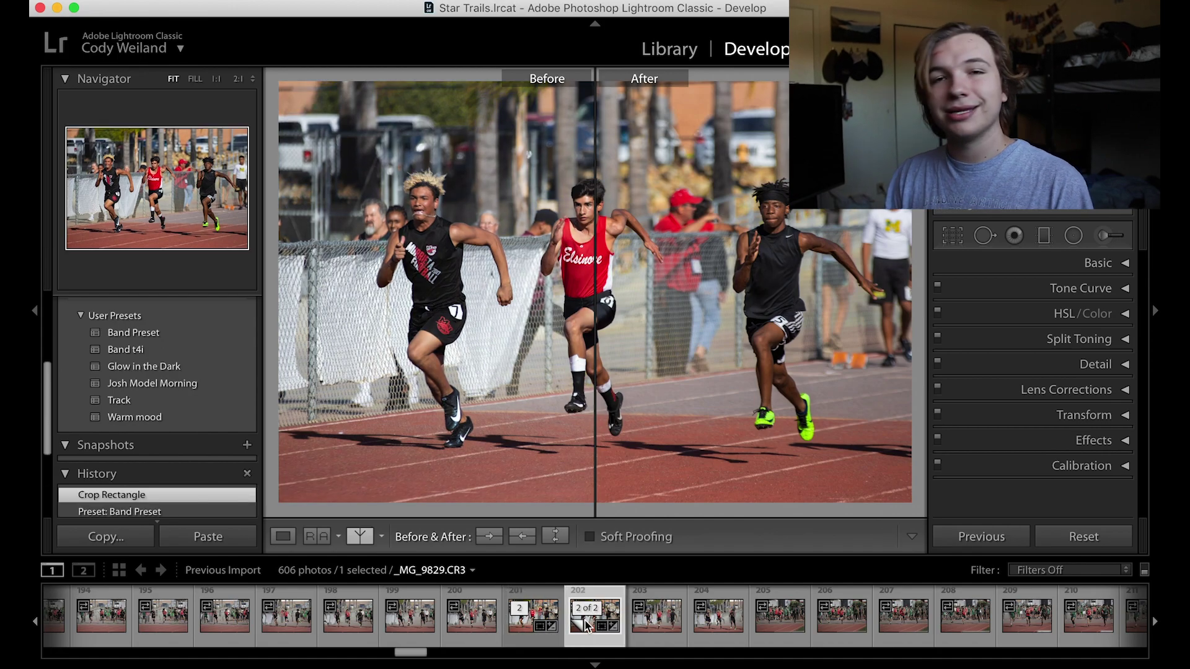
{"action": "left_click", "coordinate": [351, 537]}
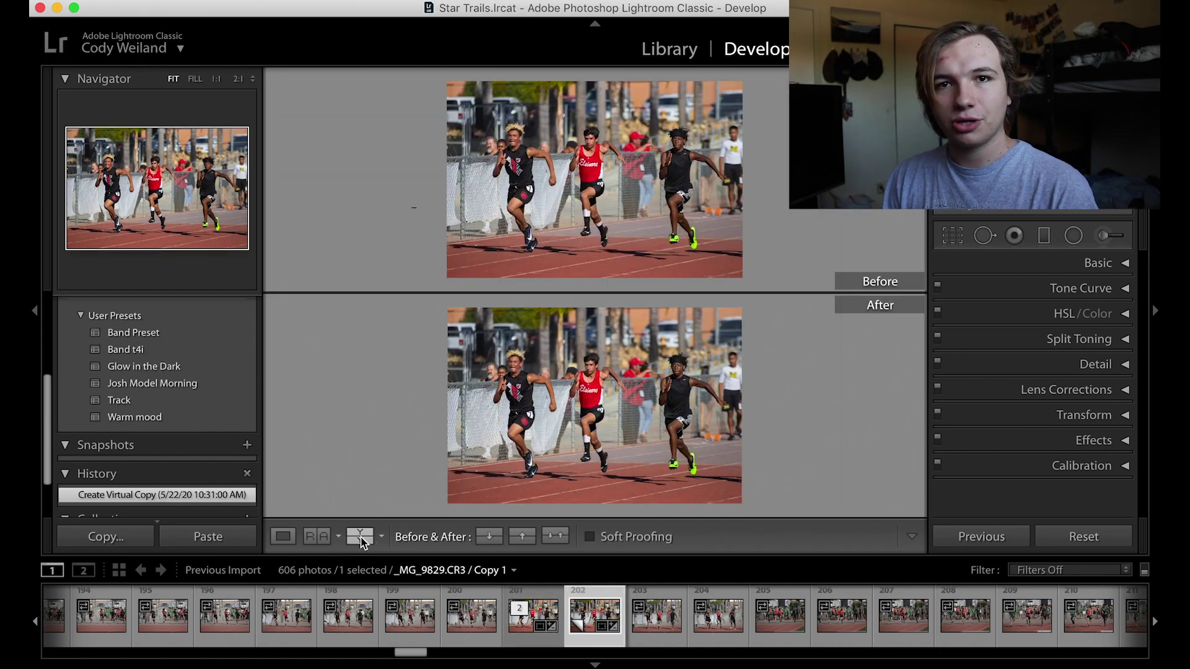
{"action": "left_click", "coordinate": [283, 537]}
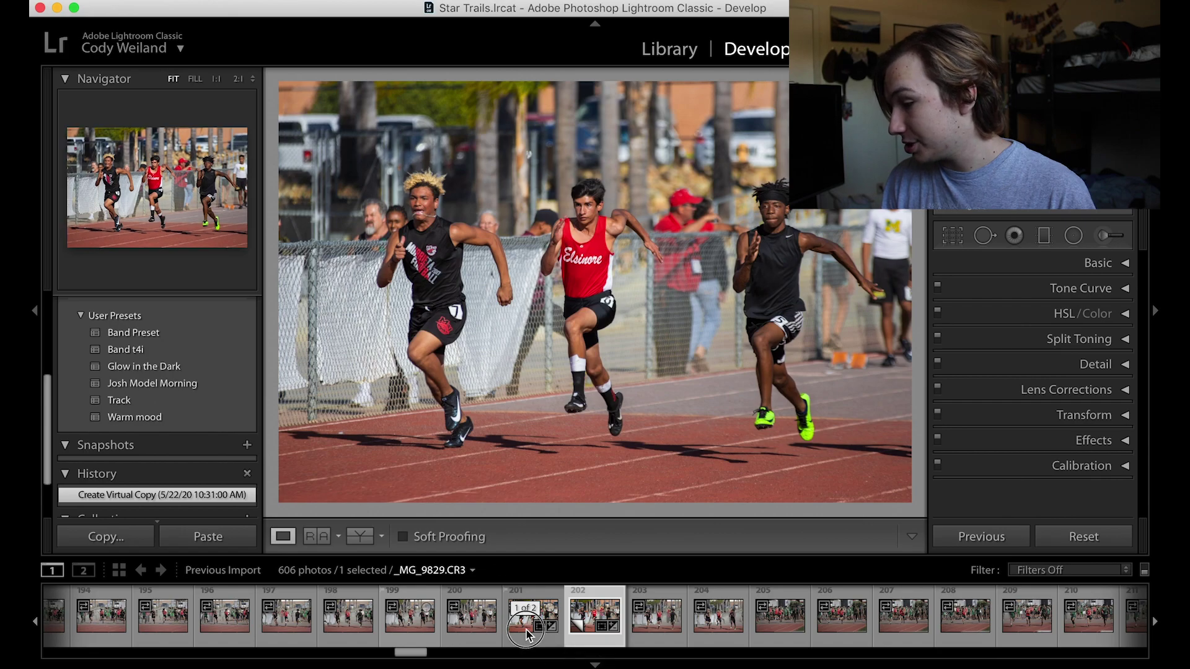
{"action": "left_click", "coordinate": [526, 620]}
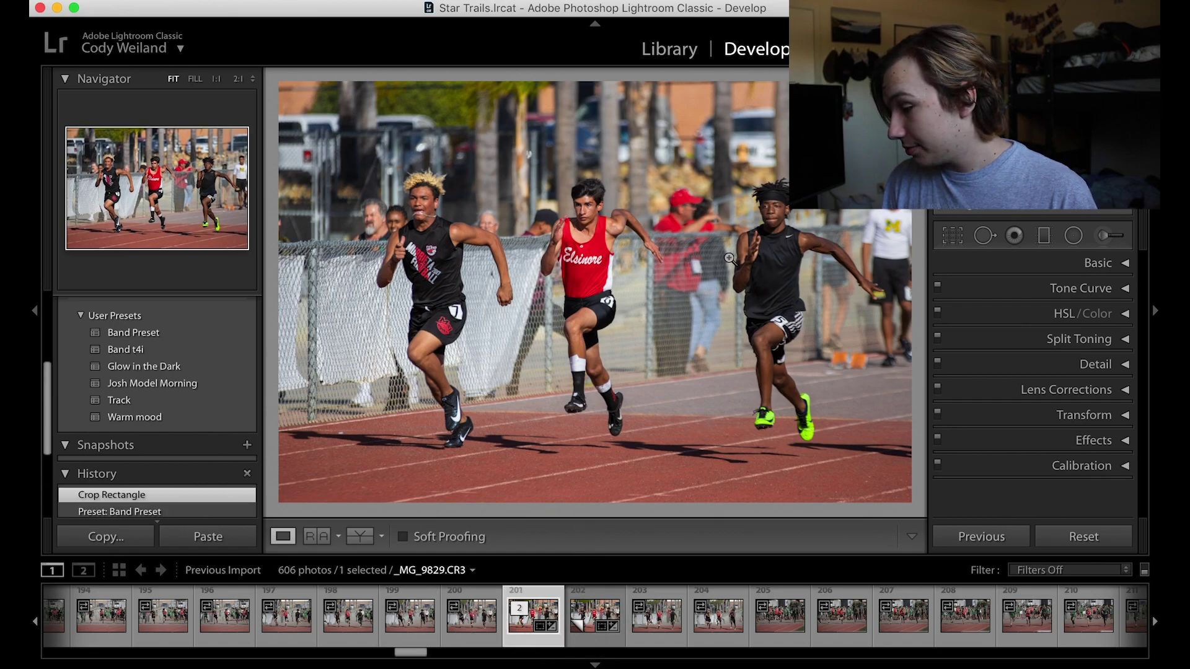
- Convert the second of the two stacked three-runner photos to the Black & White treatment
{"action": "left_click", "coordinate": [593, 613]}
{"action": "left_click", "coordinate": [593, 613]}
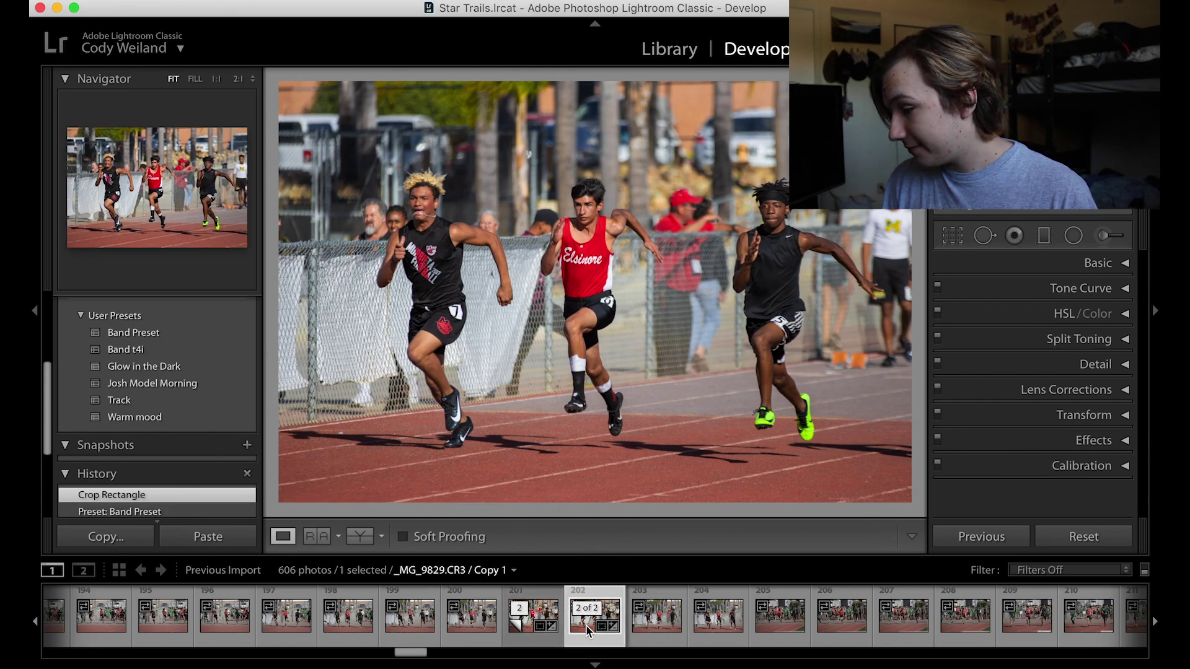
{"action": "left_click", "coordinate": [1123, 271]}
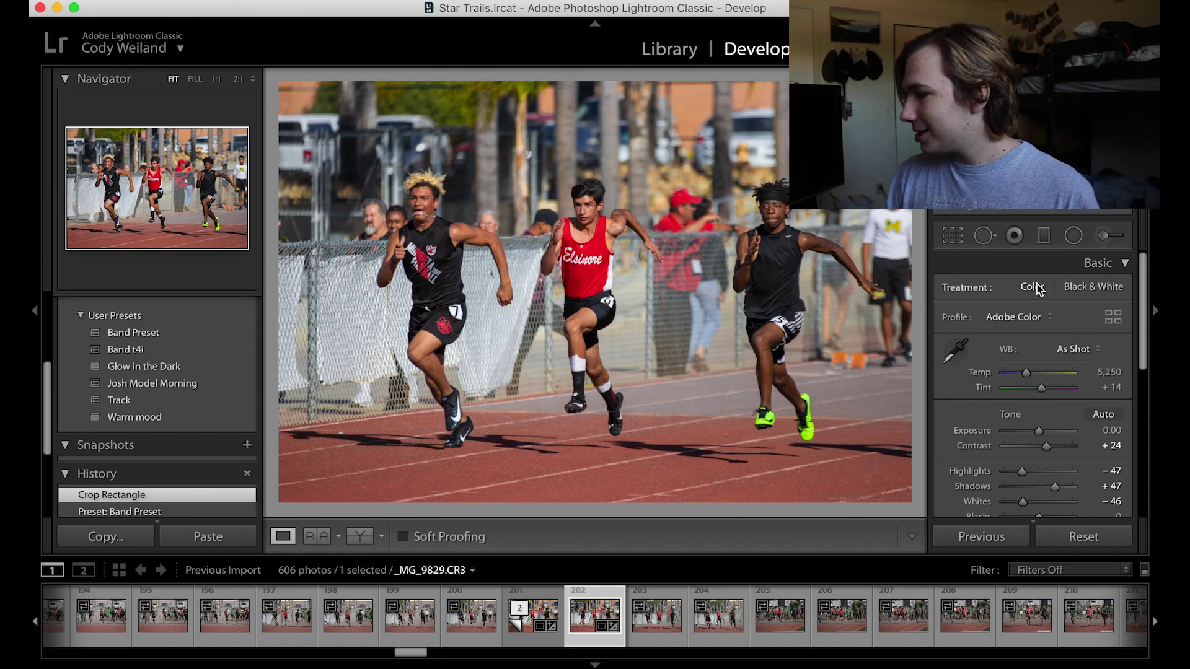
{"action": "left_click", "coordinate": [1101, 287]}
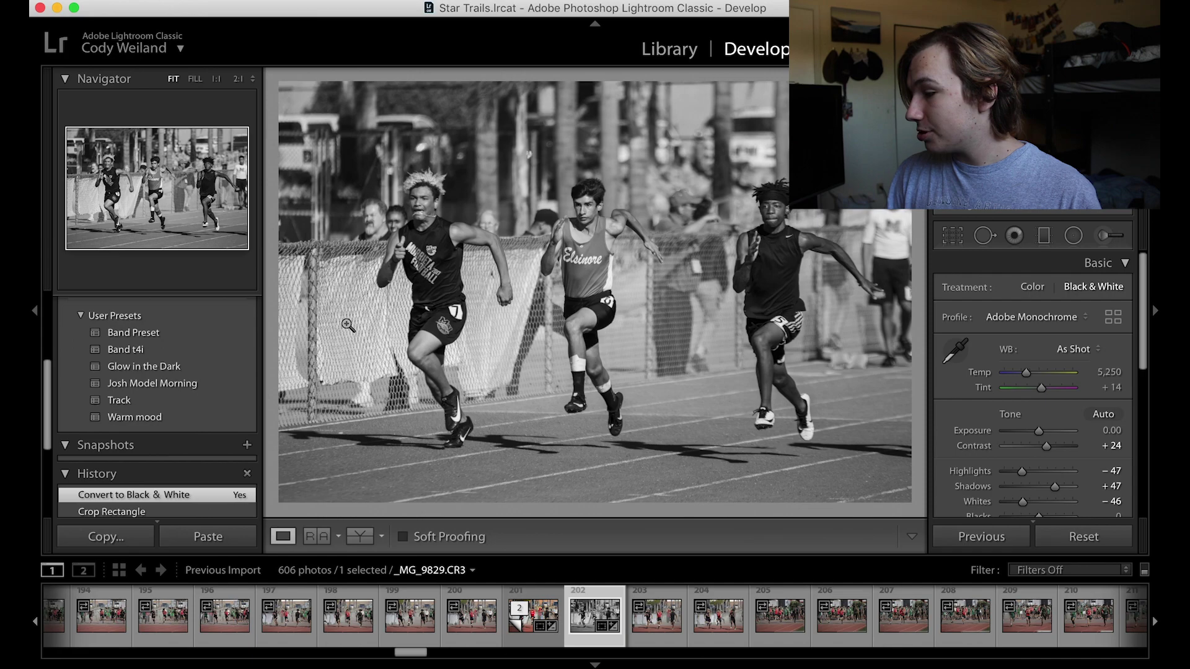
- Preview the built-in B&W presets, including B&W Landscape and B&W High Contrast, on the monochrome photo
{"action": "scroll", "coordinate": [195, 380], "scroll_direction": "up", "scroll_amount": 3}
{"action": "scroll", "coordinate": [195, 379], "scroll_direction": "up", "scroll_amount": 2}
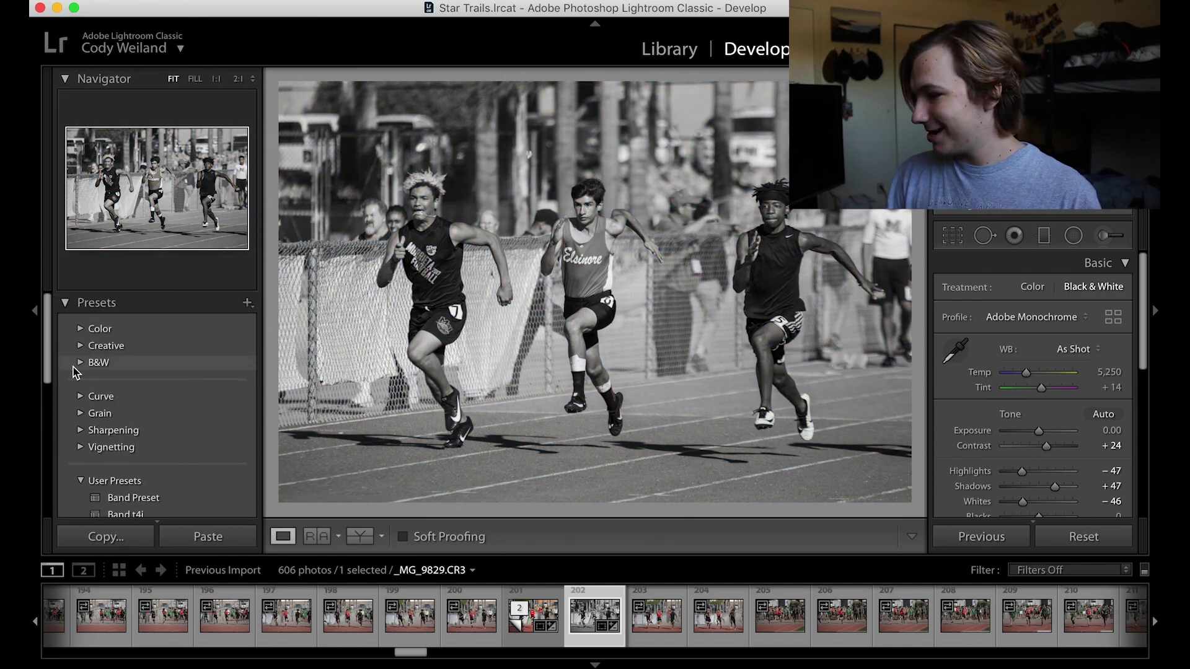
{"action": "left_click", "coordinate": [80, 363]}
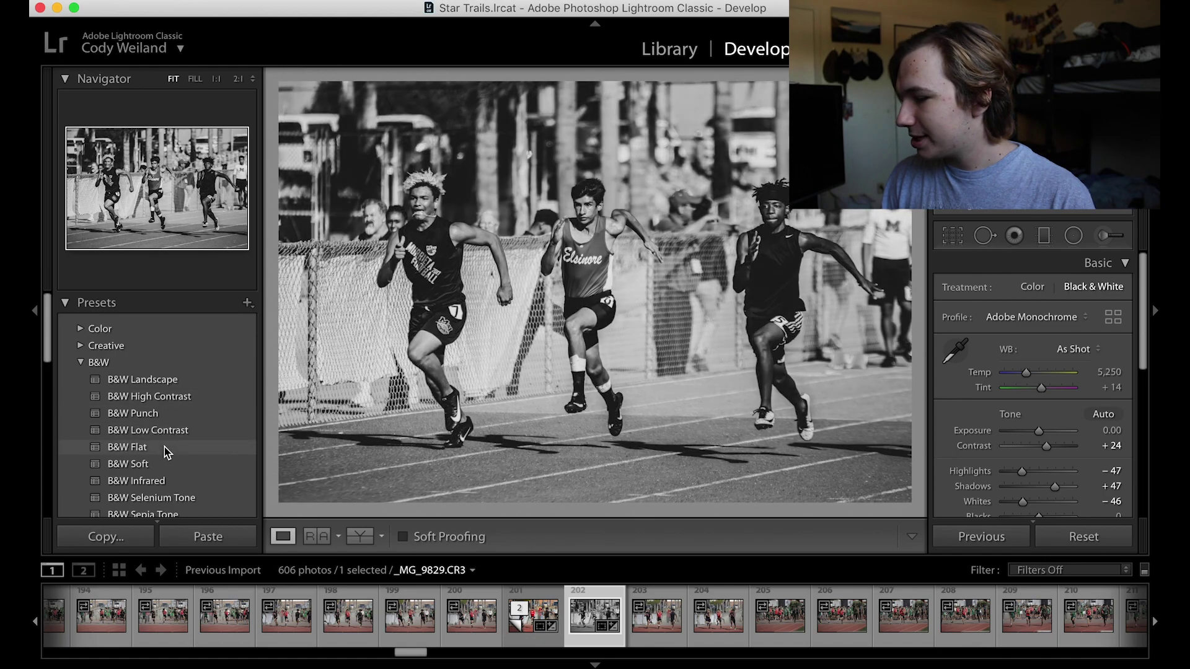
{"action": "scroll", "coordinate": [164, 496], "scroll_direction": "down", "scroll_amount": 2}
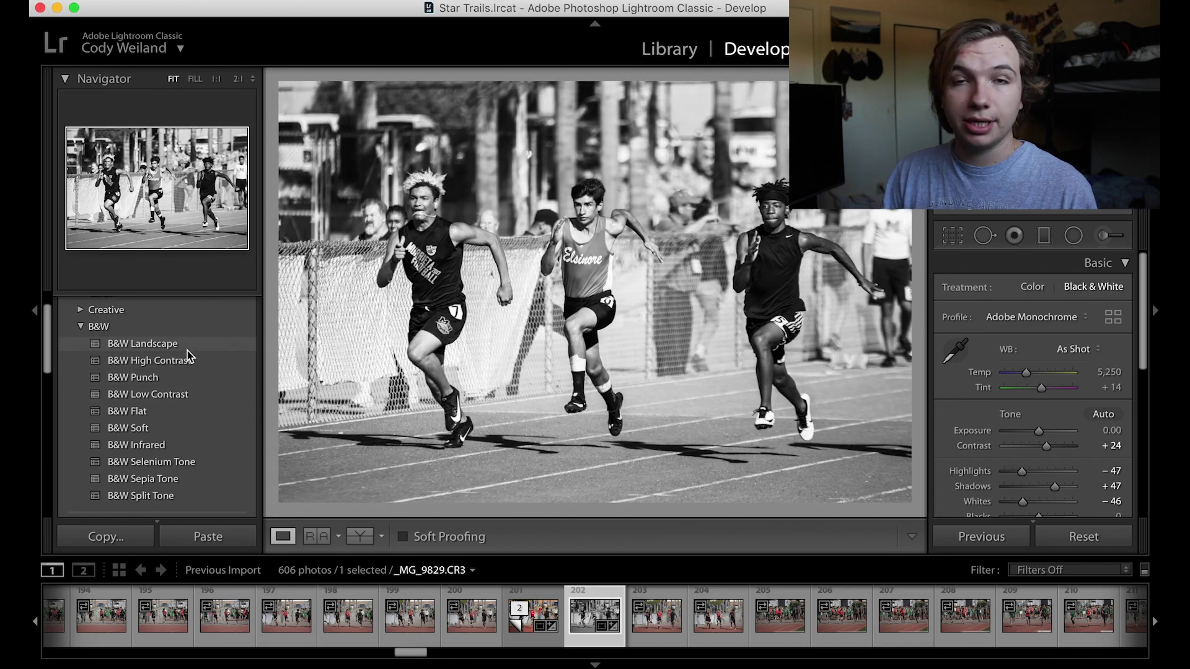
{"action": "left_click", "coordinate": [79, 327]}
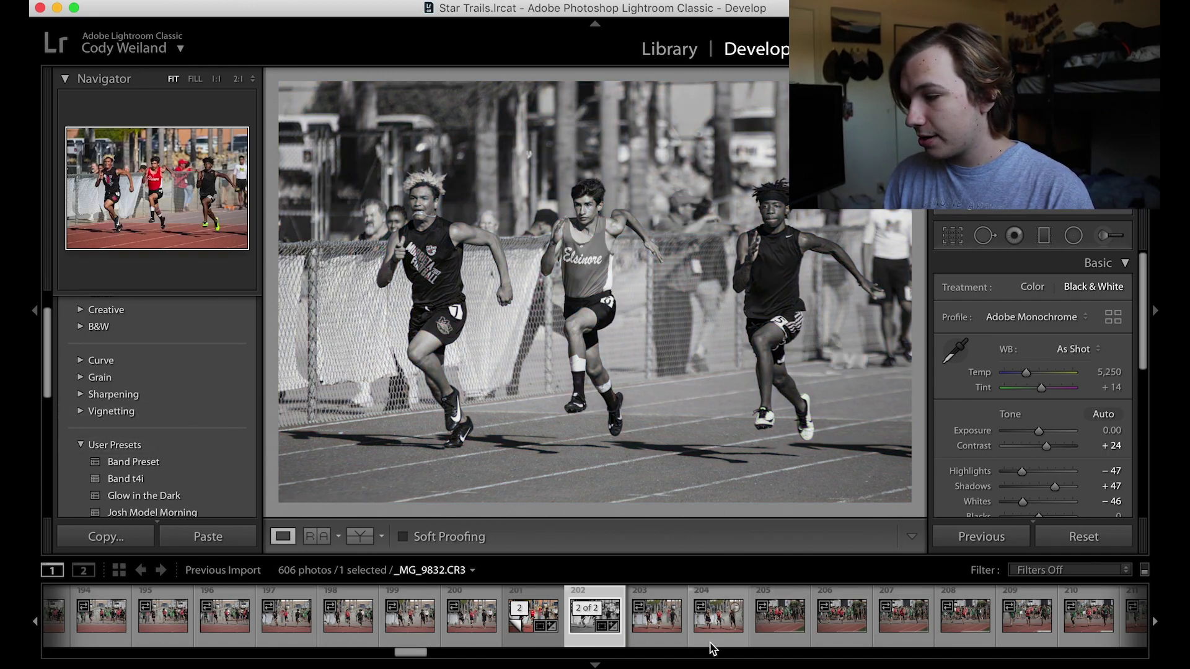
- Start exporting the color copy from the Library and name the export subfolder Example_ followed by the photographer's surname
{"action": "left_click", "coordinate": [525, 622]}
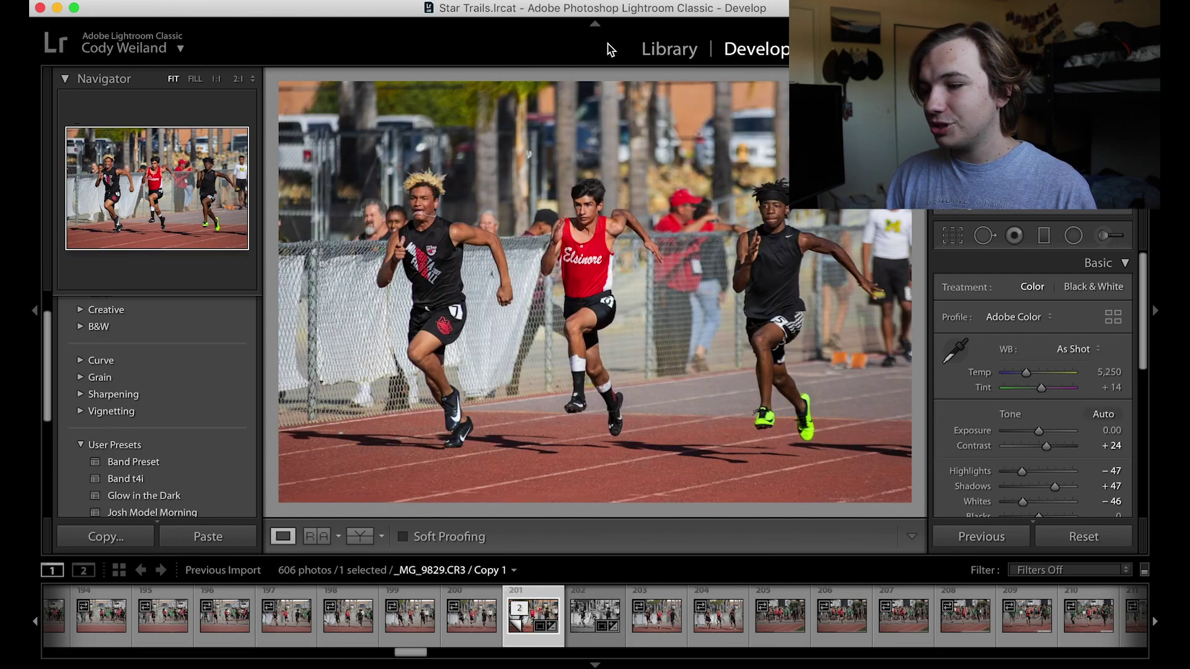
{"action": "left_click", "coordinate": [659, 51]}
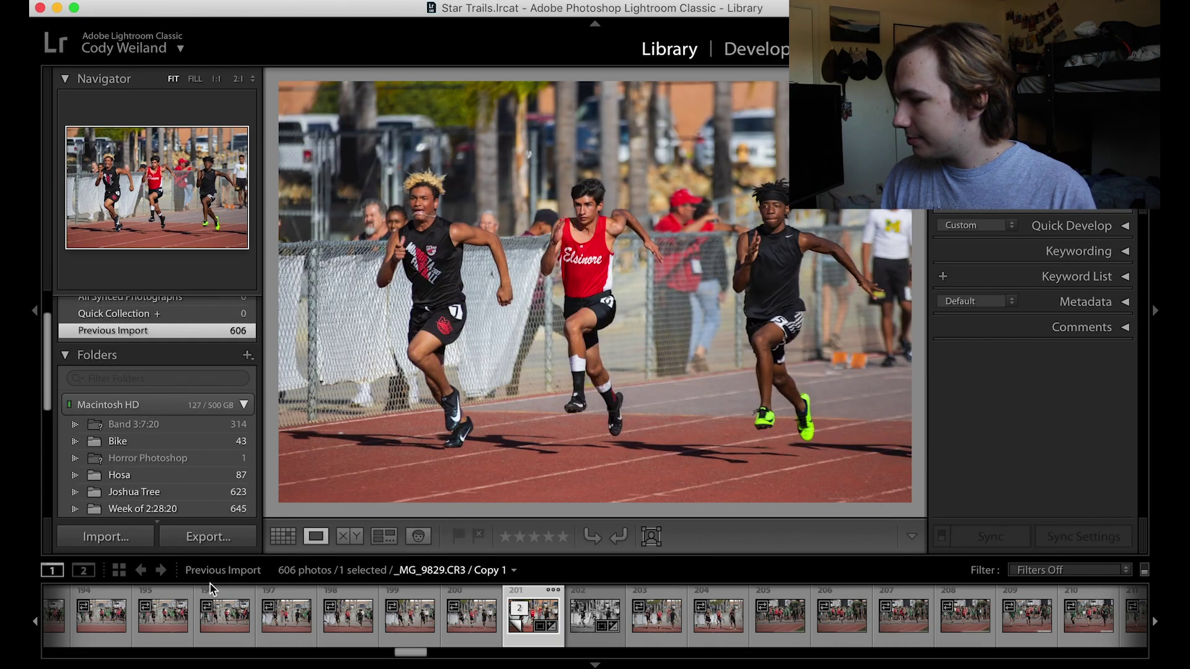
{"action": "left_click", "coordinate": [228, 538]}
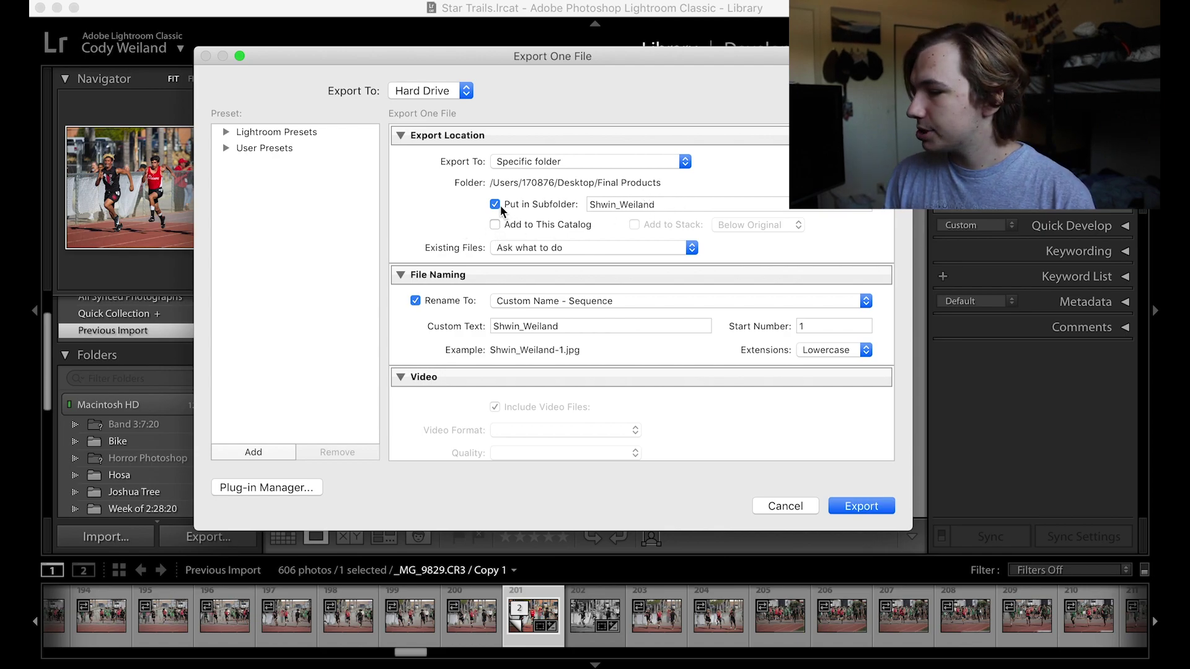
{"action": "double_click", "coordinate": [678, 201]}
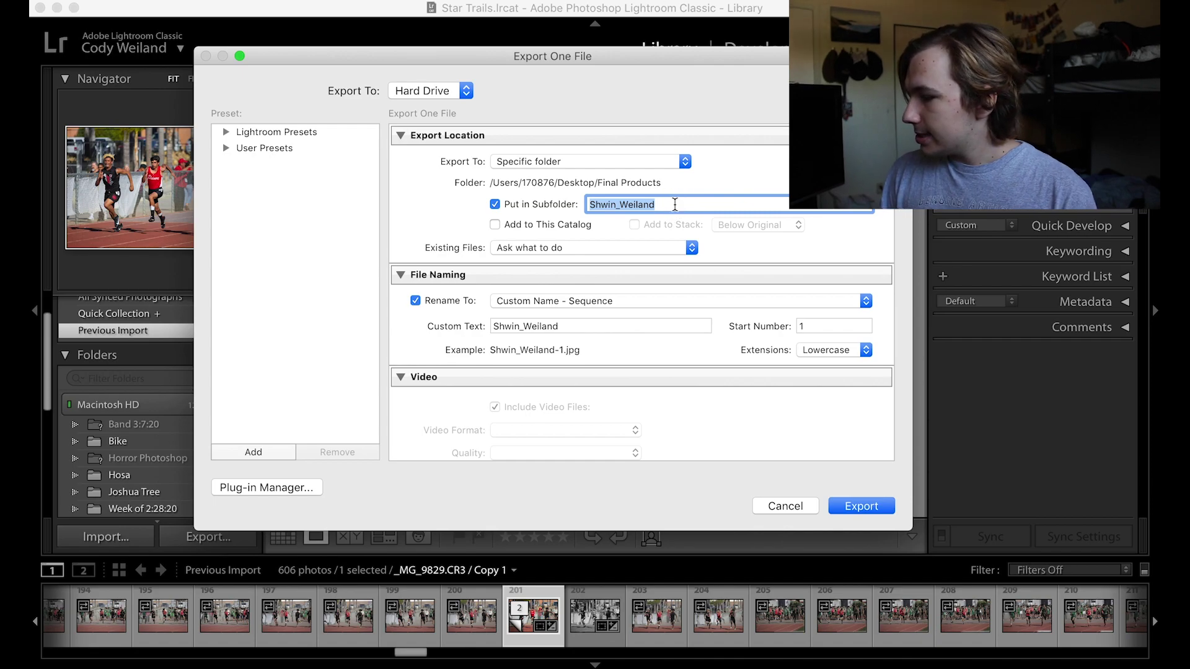
{"action": "type", "text": "Exam"}
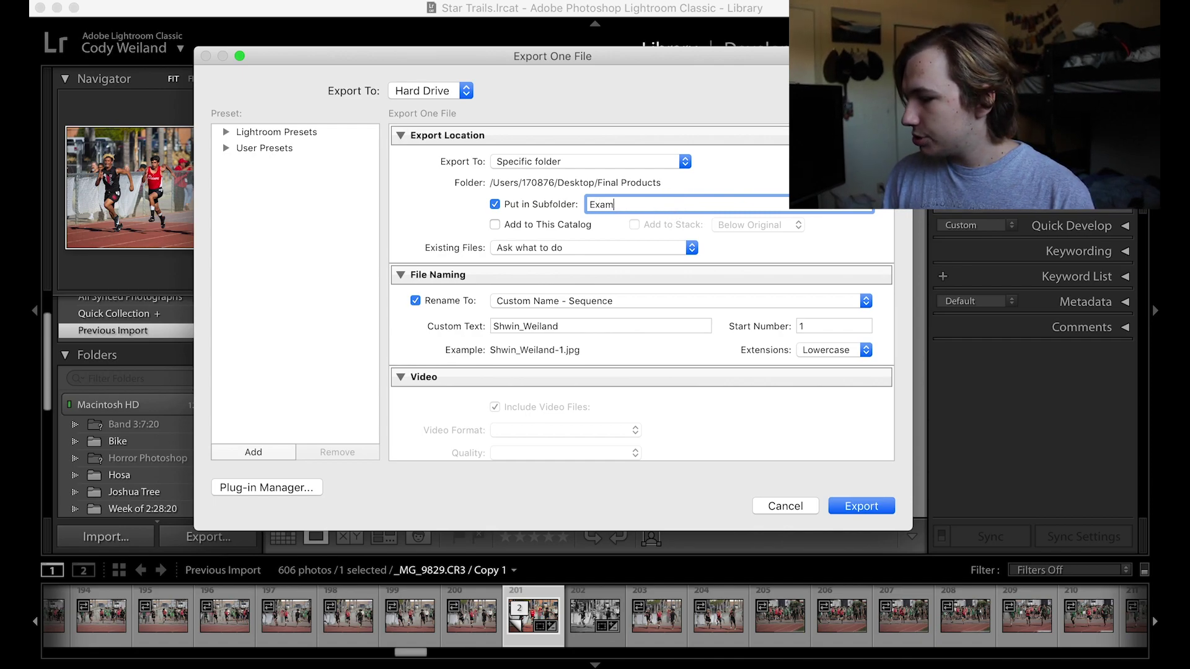
{"action": "type", "text": "ple_We"}
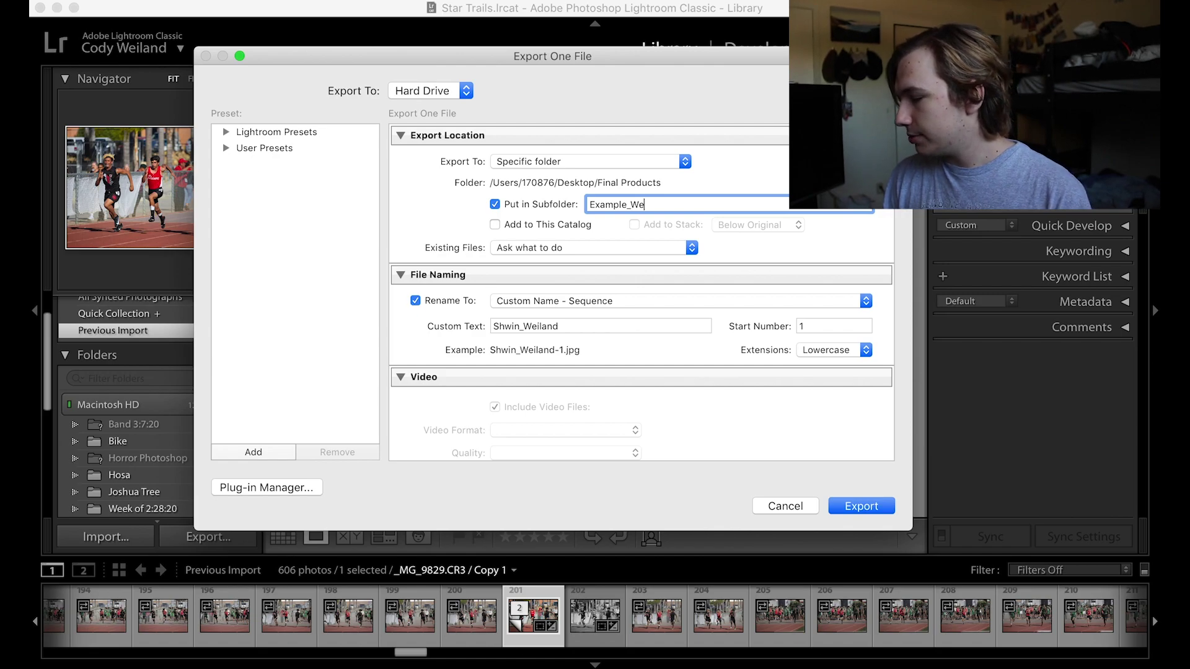
{"action": "type", "text": "iland"}
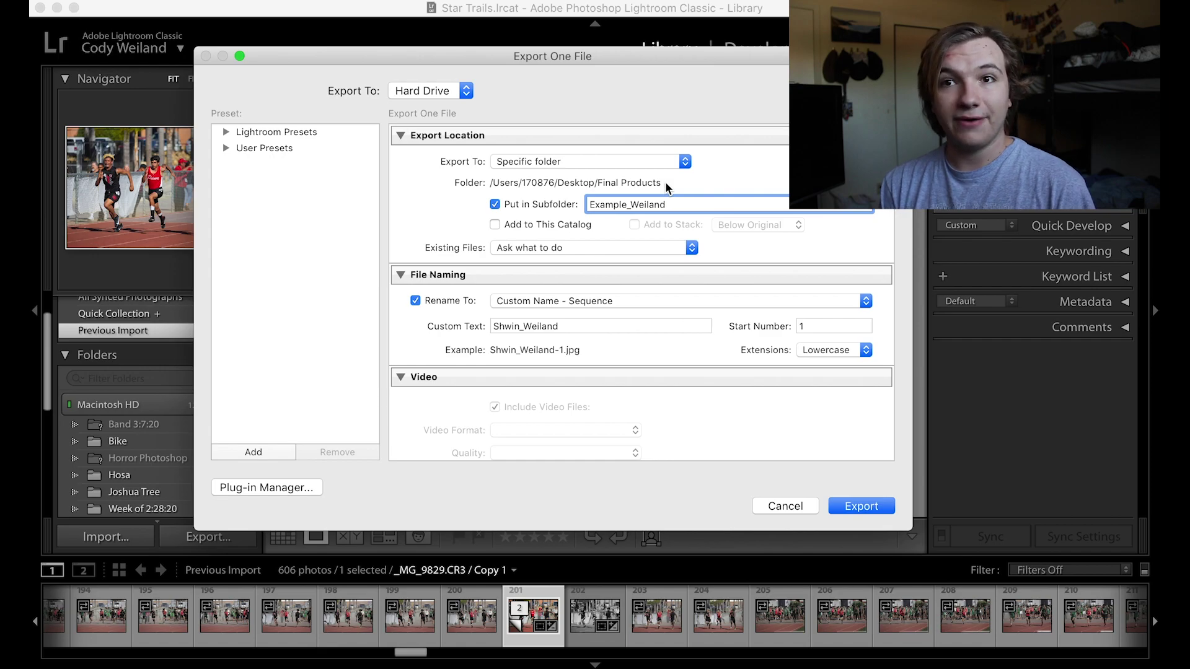
- Set the custom file name text for the export to Track_ followed by the photographer's surname
{"action": "left_click", "coordinate": [589, 322]}
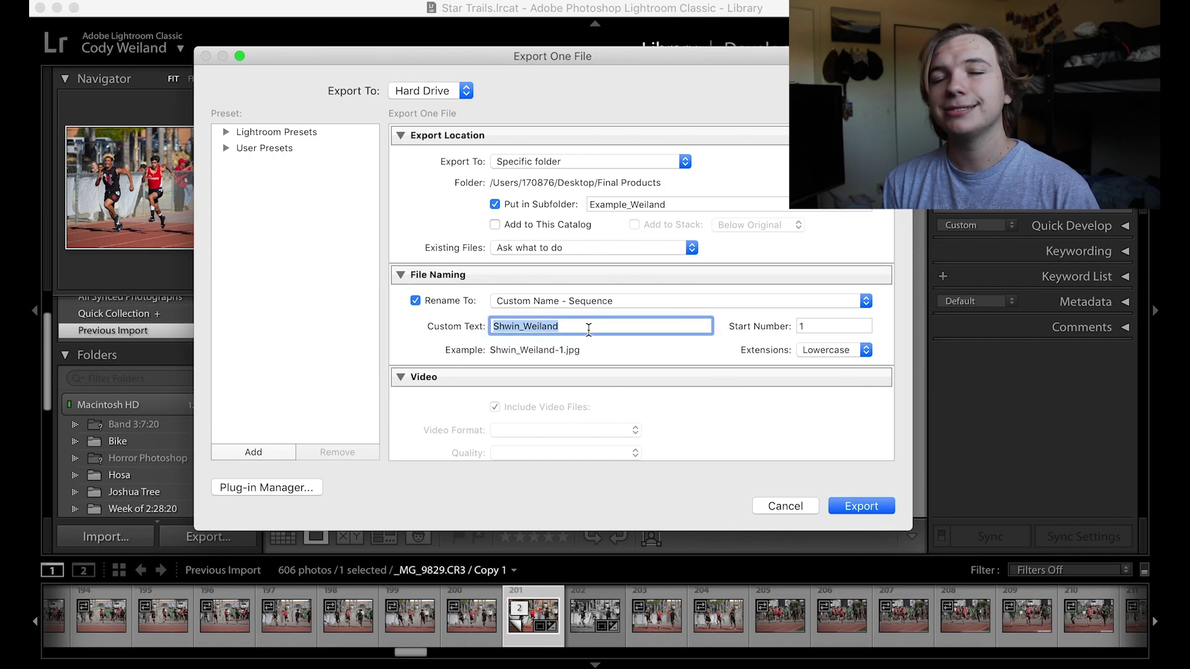
{"action": "type", "text": "T"}
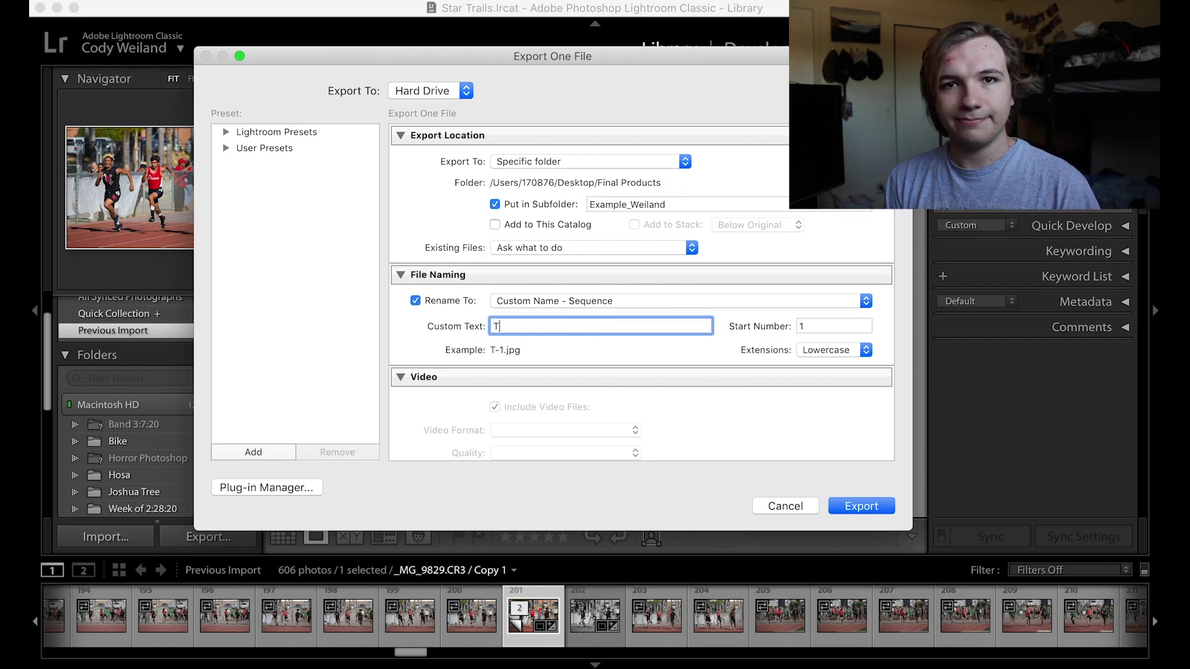
{"action": "type", "text": "rack_Weiland"}
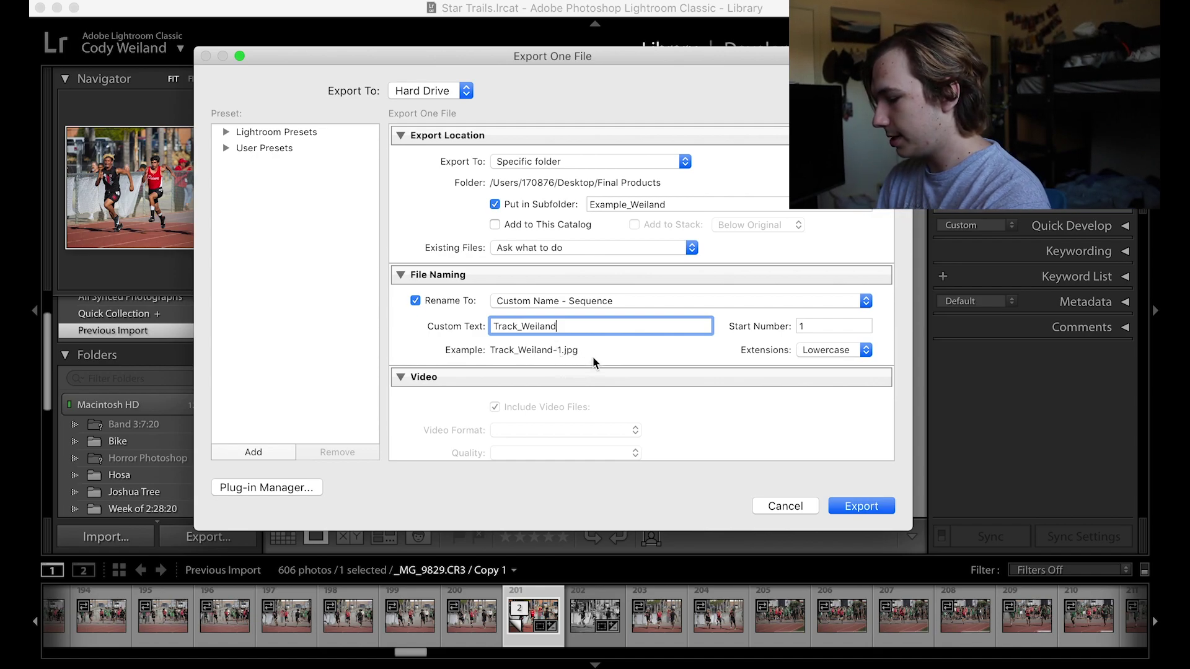
- Keep the export color space at sRGB and turn off the file size limit in the file settings
{"action": "scroll", "coordinate": [593, 356], "scroll_direction": "down", "scroll_amount": 10}
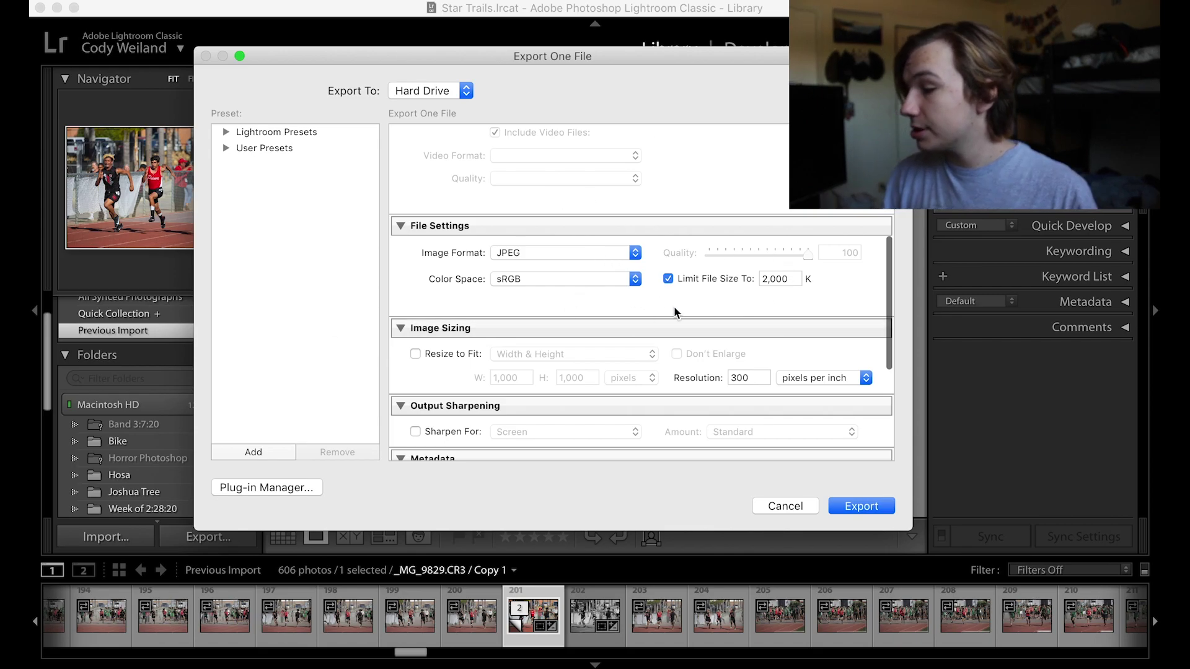
{"action": "left_click", "coordinate": [628, 284]}
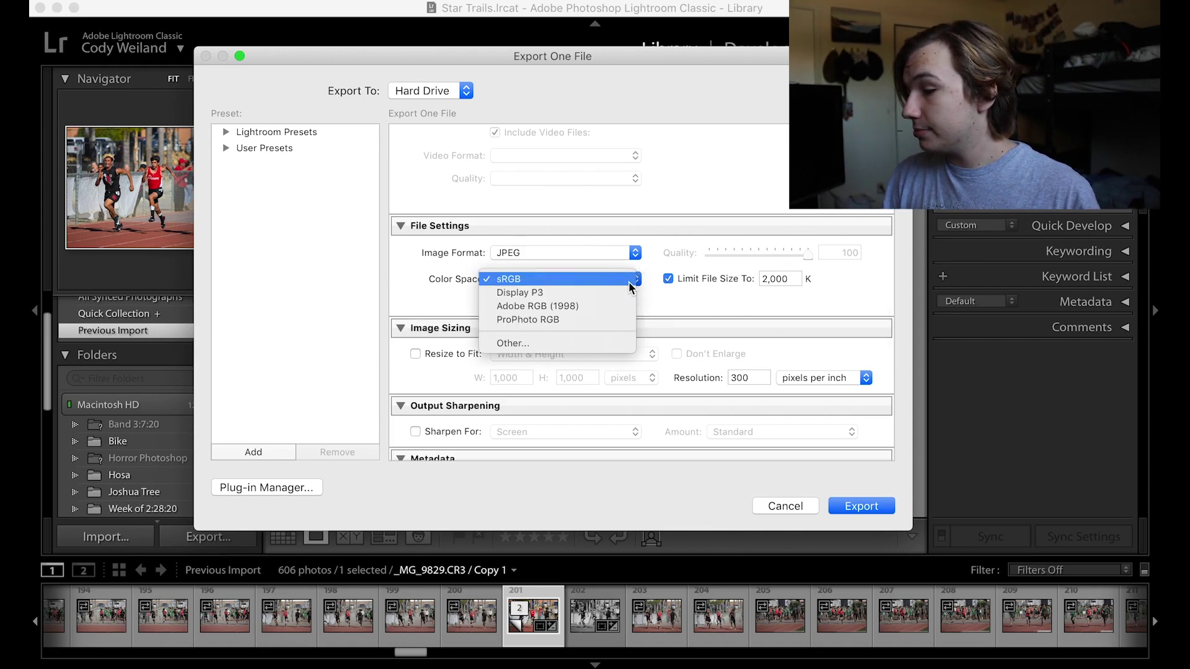
{"action": "left_click", "coordinate": [627, 281]}
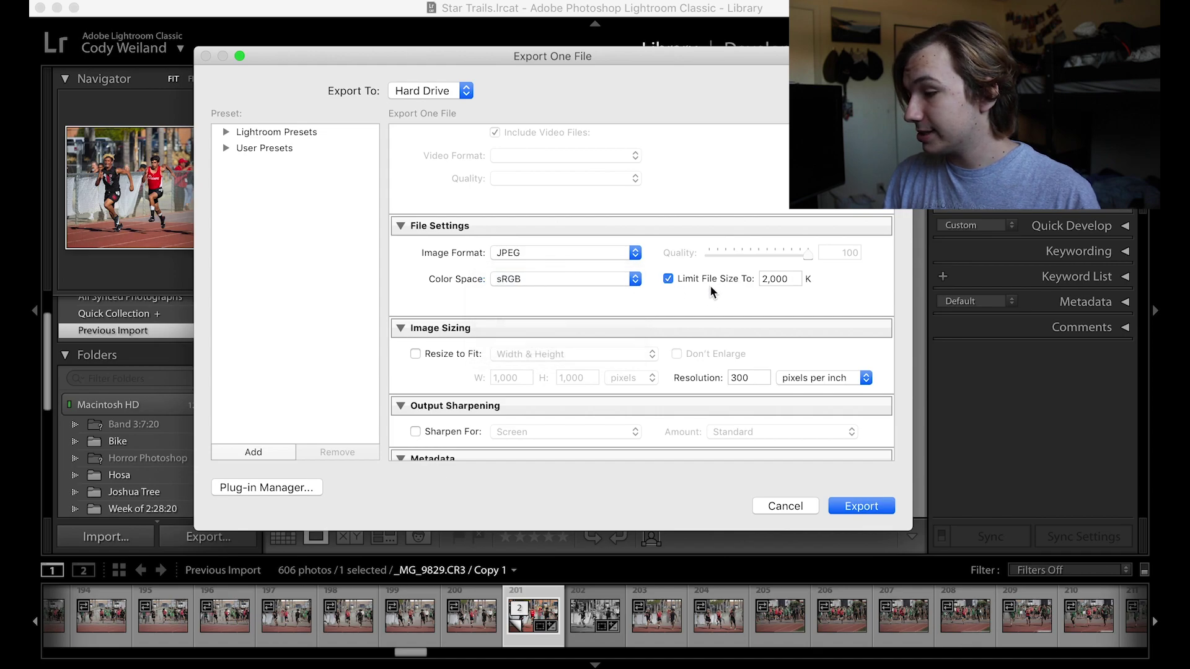
{"action": "left_click", "coordinate": [669, 279]}
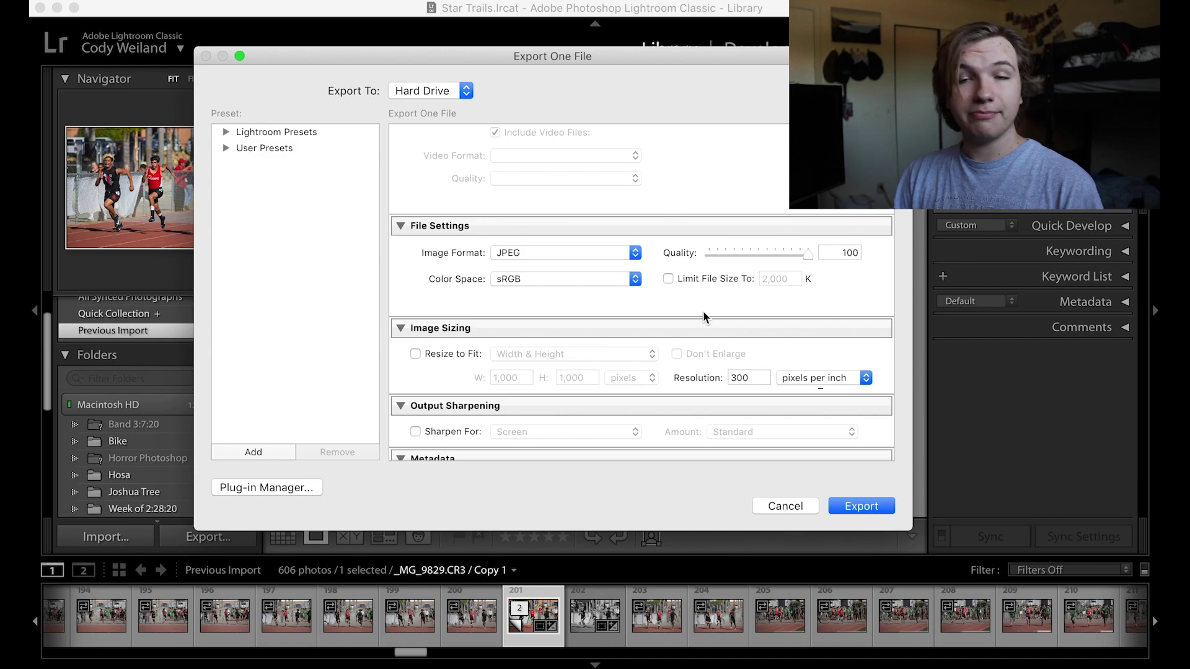
- Check the sizing, sharpening, metadata and watermark export settings and the After Export choices, keeping Do nothing
{"action": "scroll", "coordinate": [678, 328], "scroll_direction": "down", "scroll_amount": 3}
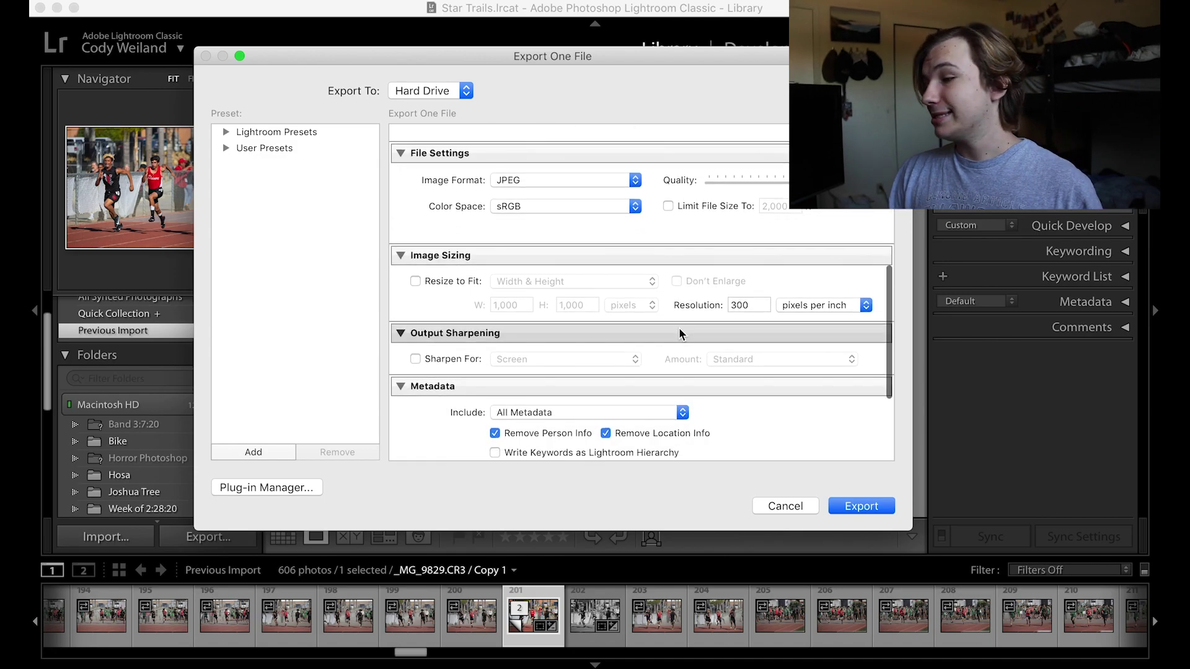
{"action": "scroll", "coordinate": [600, 294], "scroll_direction": "down", "scroll_amount": 2}
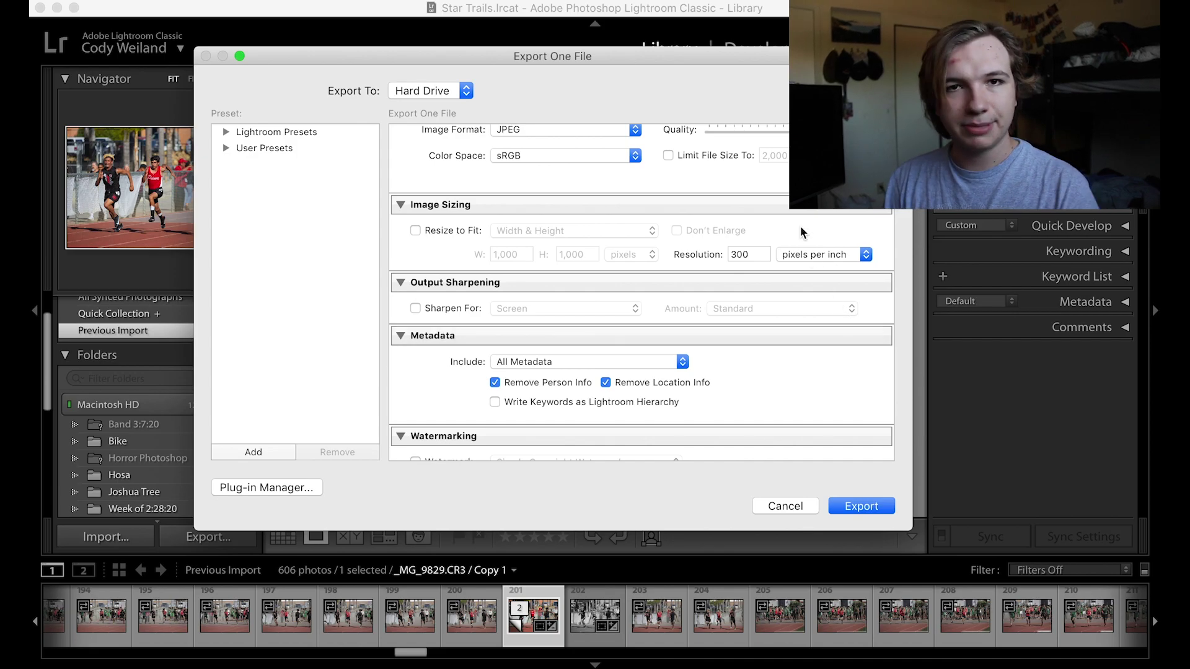
{"action": "scroll", "coordinate": [745, 366], "scroll_direction": "down", "scroll_amount": 5}
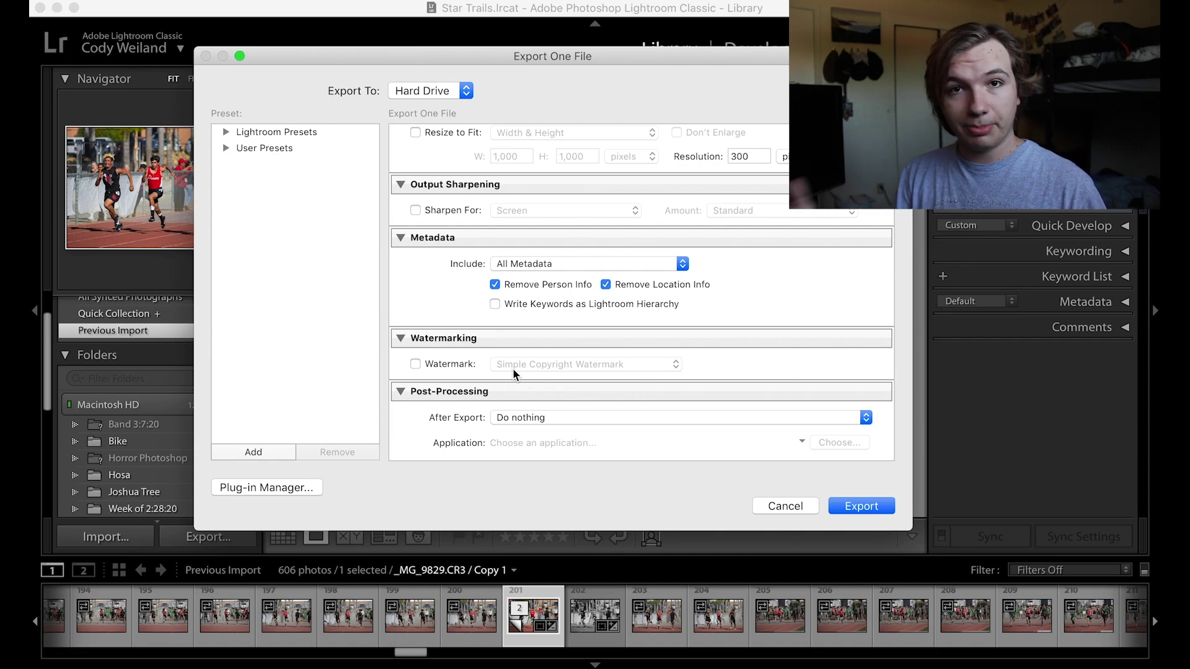
{"action": "left_click", "coordinate": [507, 417]}
{"action": "left_click", "coordinate": [507, 417]}
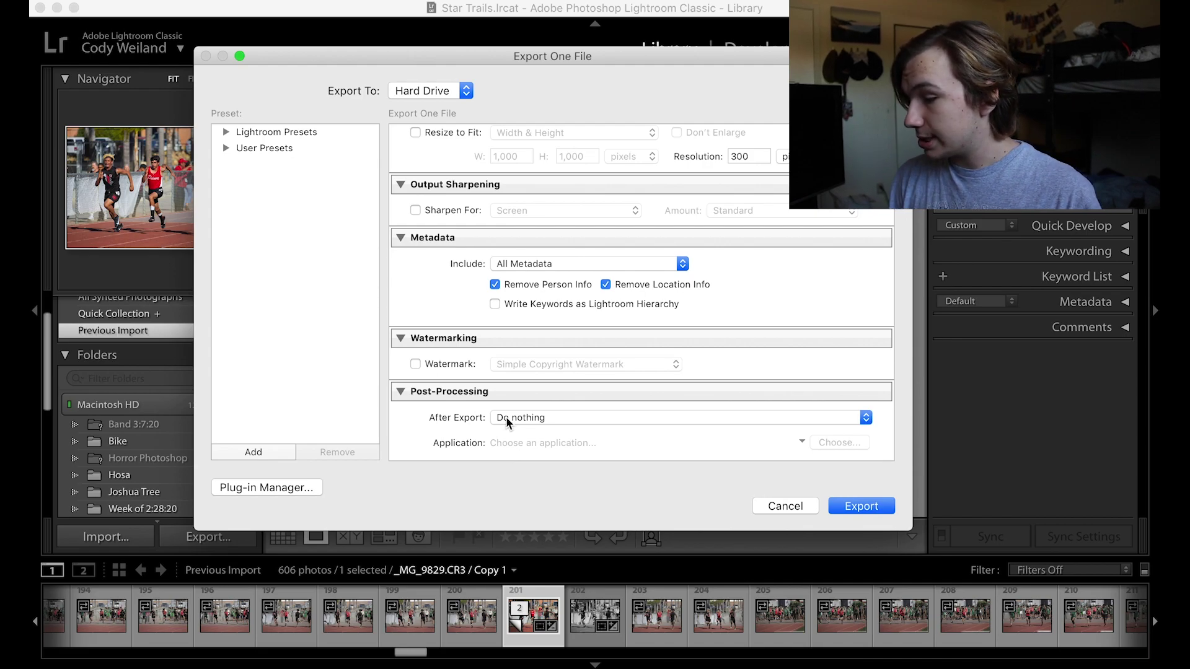
{"action": "left_click", "coordinate": [506, 417]}
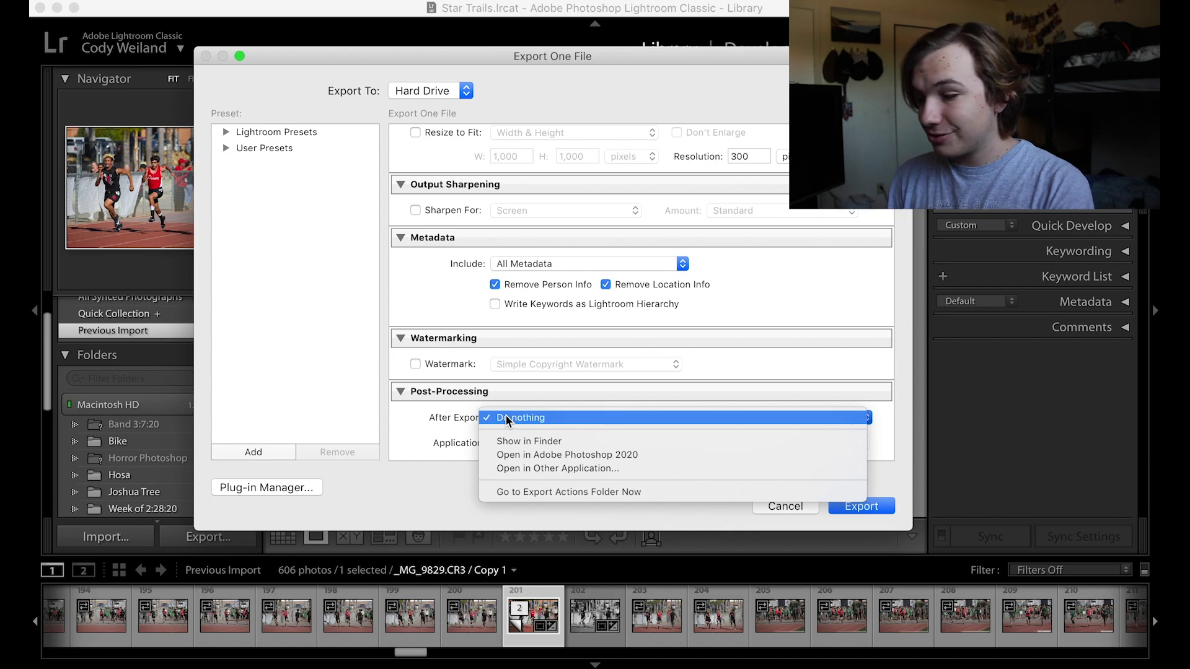
{"action": "left_click", "coordinate": [507, 417]}
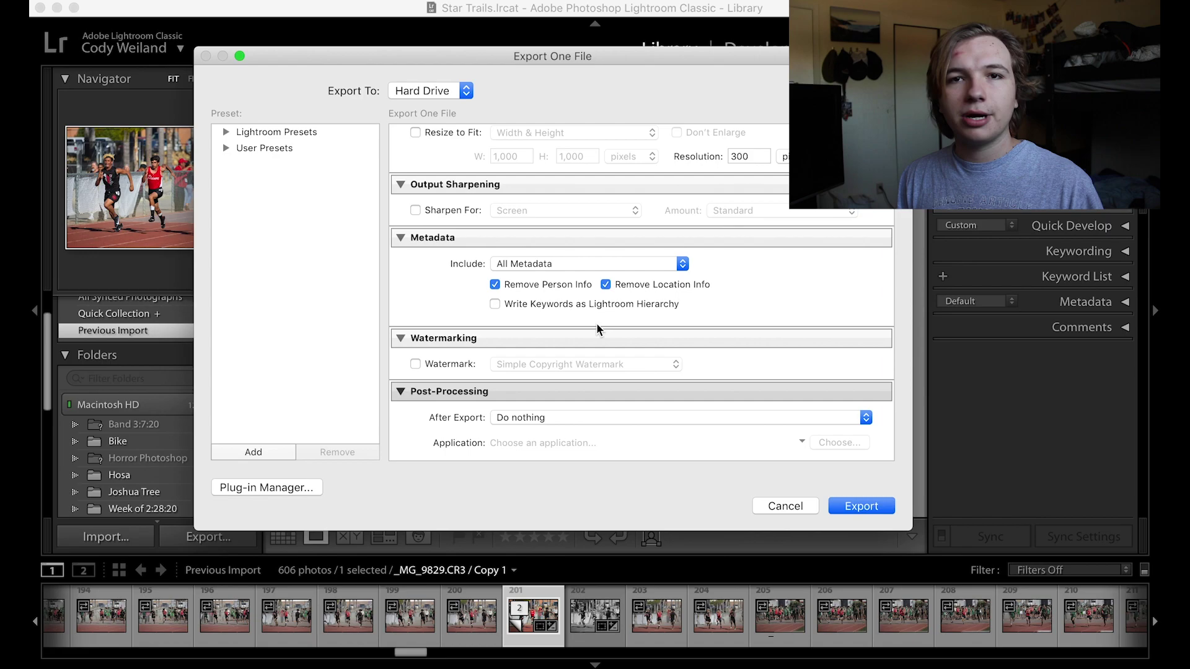
- Review the export settings from location to post-processing and export the color photo
{"action": "scroll", "coordinate": [588, 366], "scroll_direction": "up", "scroll_amount": 1}
{"action": "scroll", "coordinate": [587, 363], "scroll_direction": "up", "scroll_amount": 8}
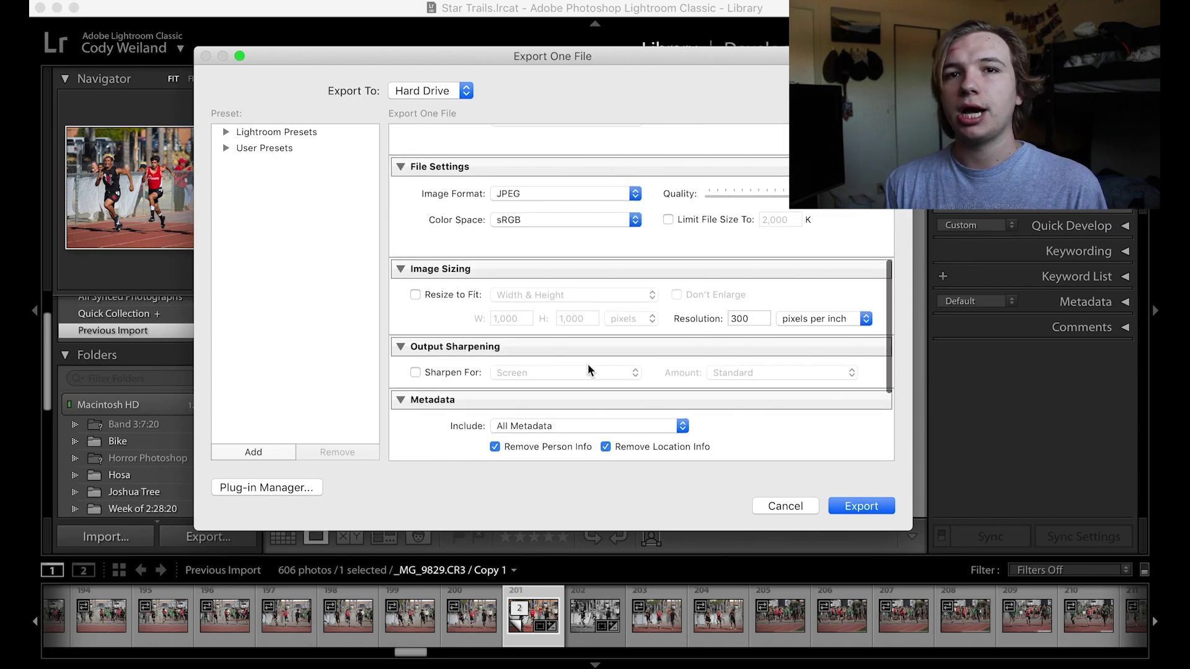
{"action": "scroll", "coordinate": [587, 363], "scroll_direction": "up", "scroll_amount": 8}
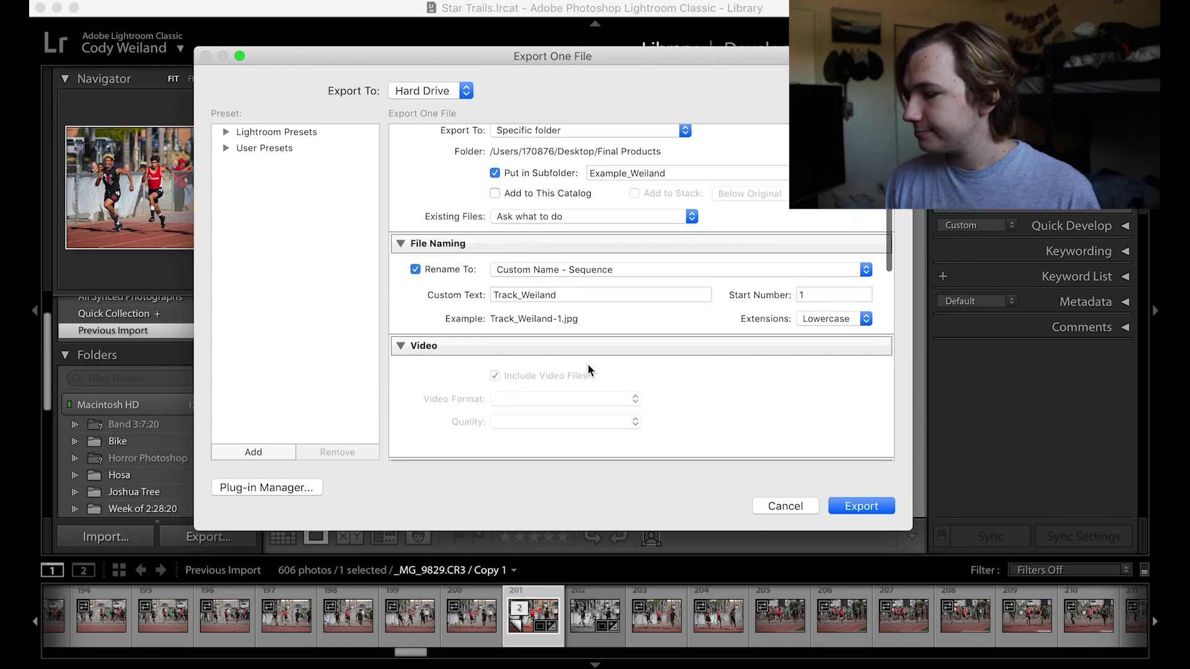
{"action": "scroll", "coordinate": [587, 366], "scroll_direction": "up", "scroll_amount": 2}
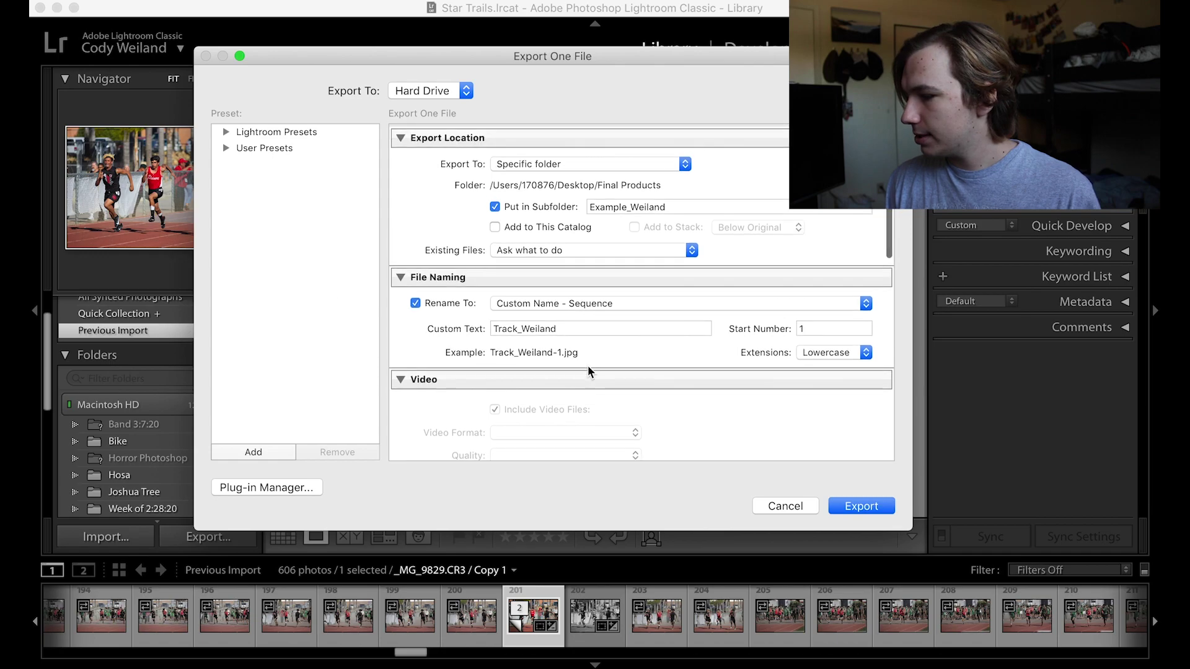
{"action": "scroll", "coordinate": [587, 364], "scroll_direction": "down", "scroll_amount": 15}
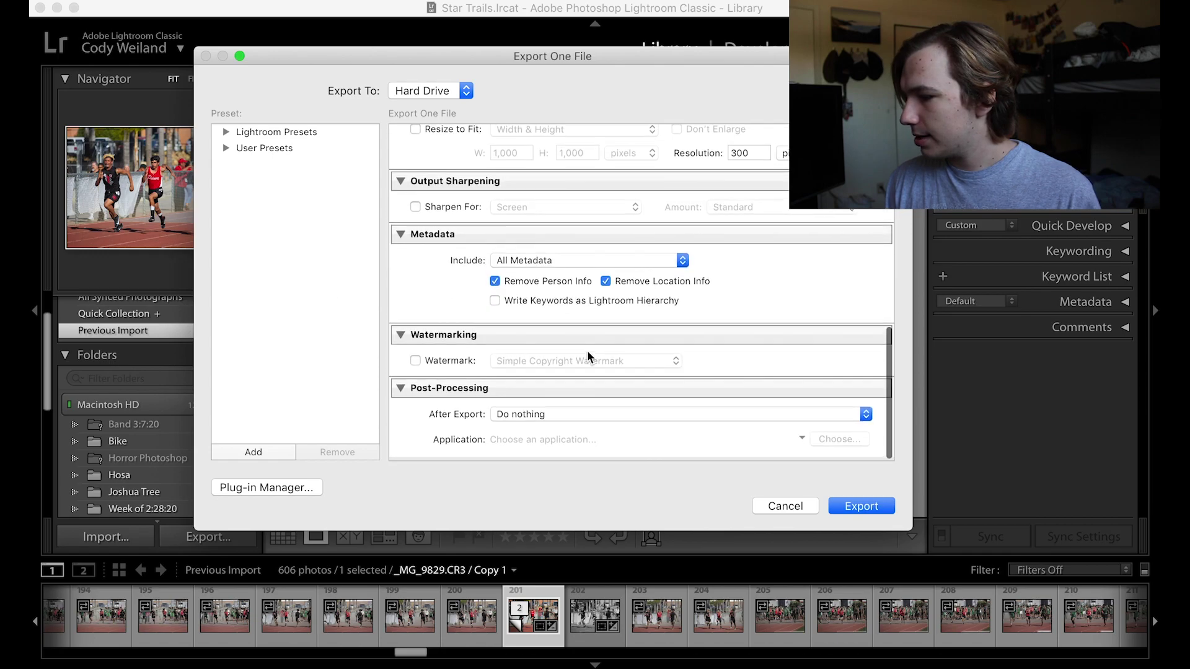
{"action": "left_click", "coordinate": [857, 508]}
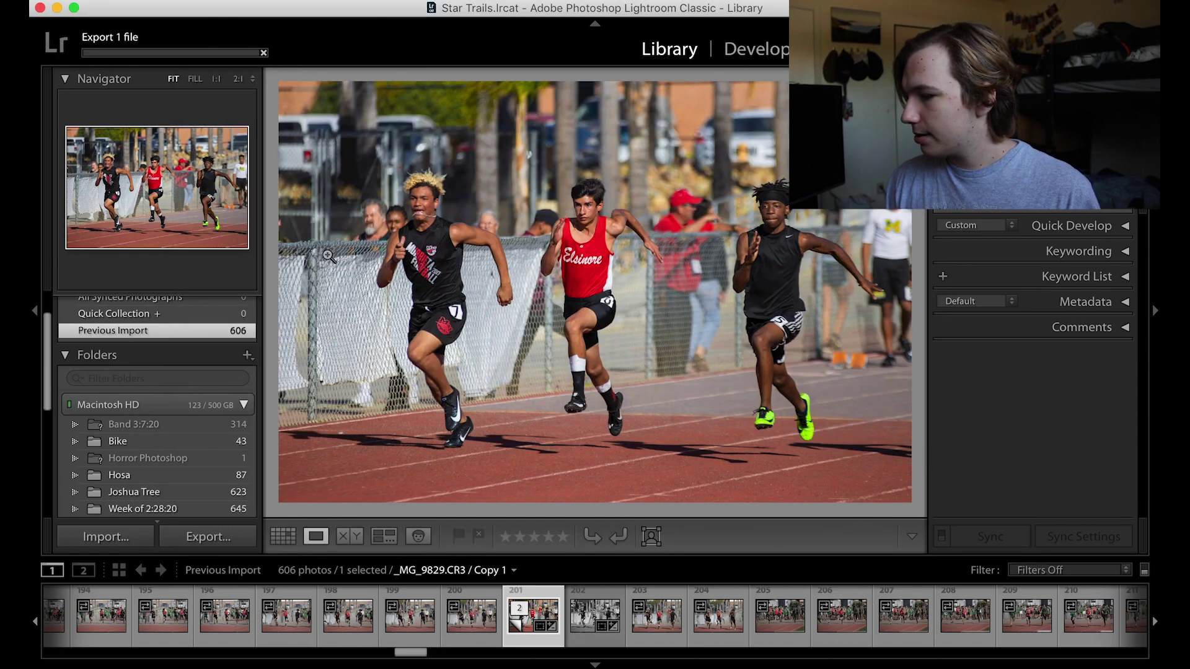